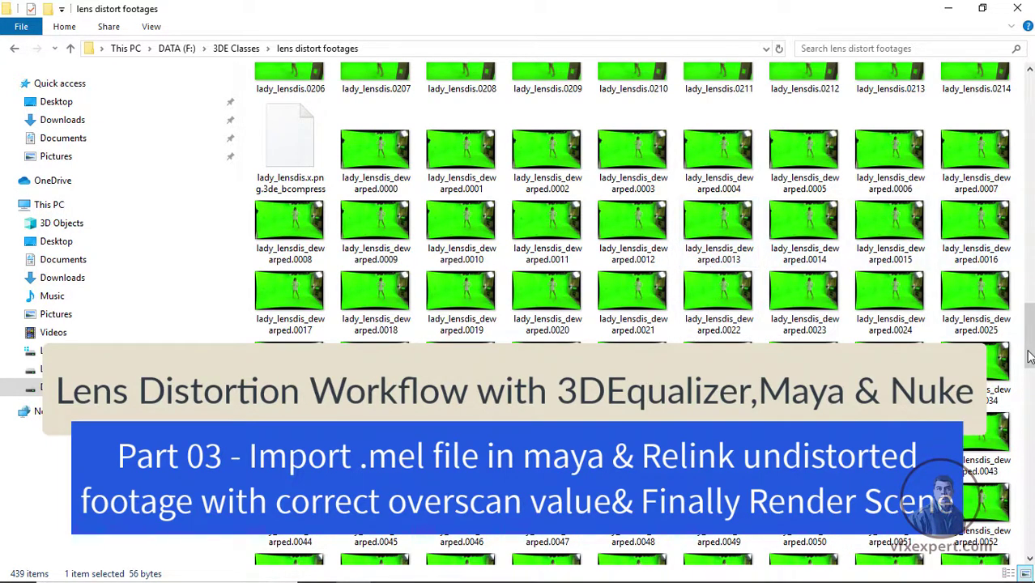
# - Review the lens distort footages folder from its first files and check the overscan values in the shot details notes
pyautogui.moveTo(1029, 332); pyautogui.dragTo(1028, 93)
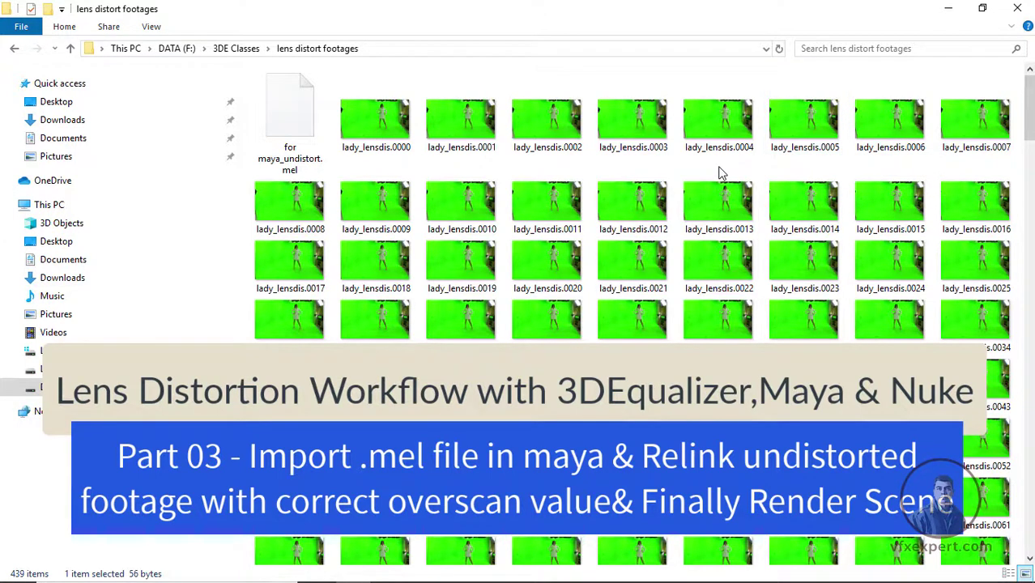
pyautogui.click(771, 569)
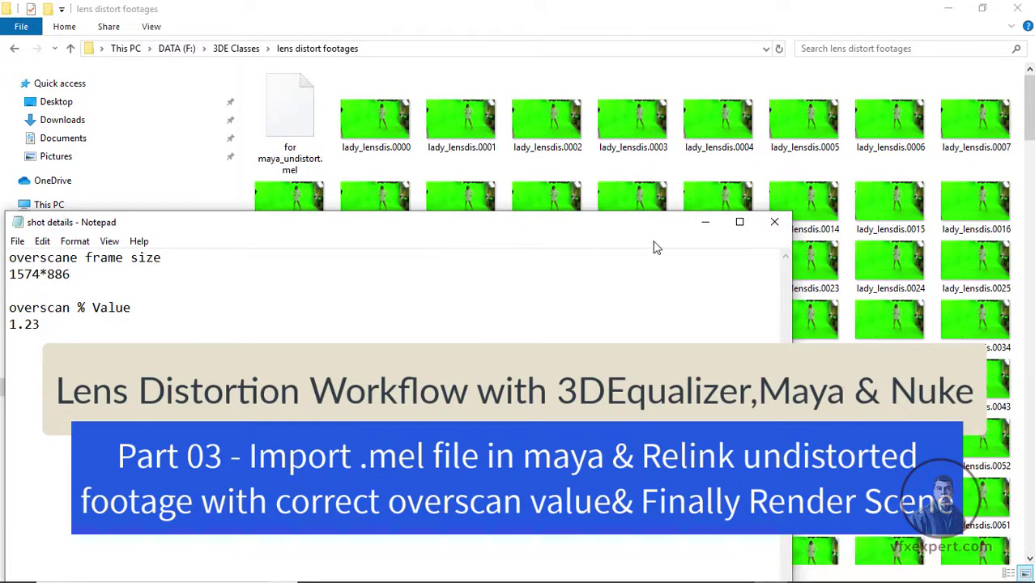
pyautogui.moveTo(397, 227); pyautogui.dragTo(669, 199)
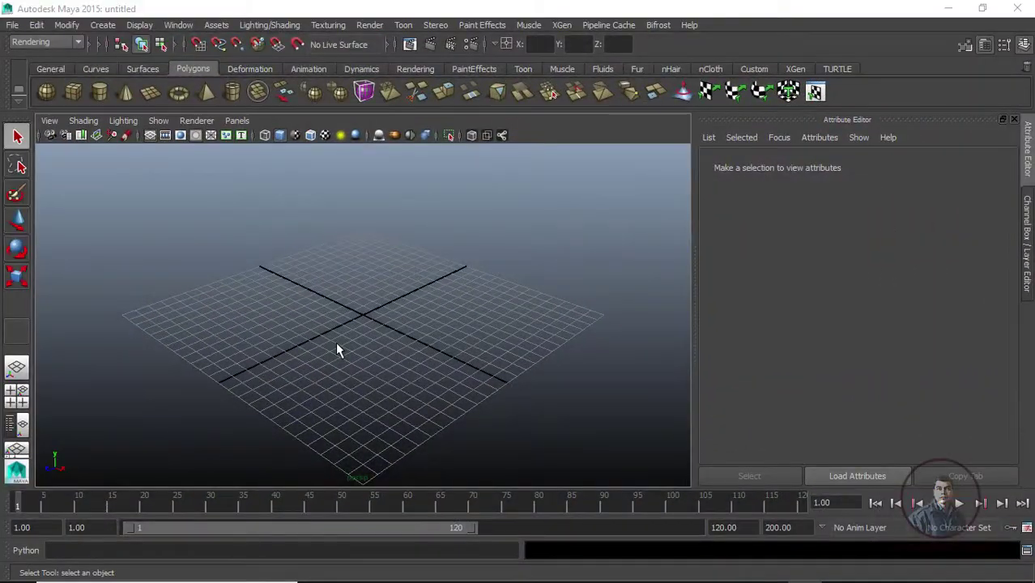
# - Switch to Maya and create a new scene with the time unit at Film (24 fps)
pyautogui.click(13, 25)
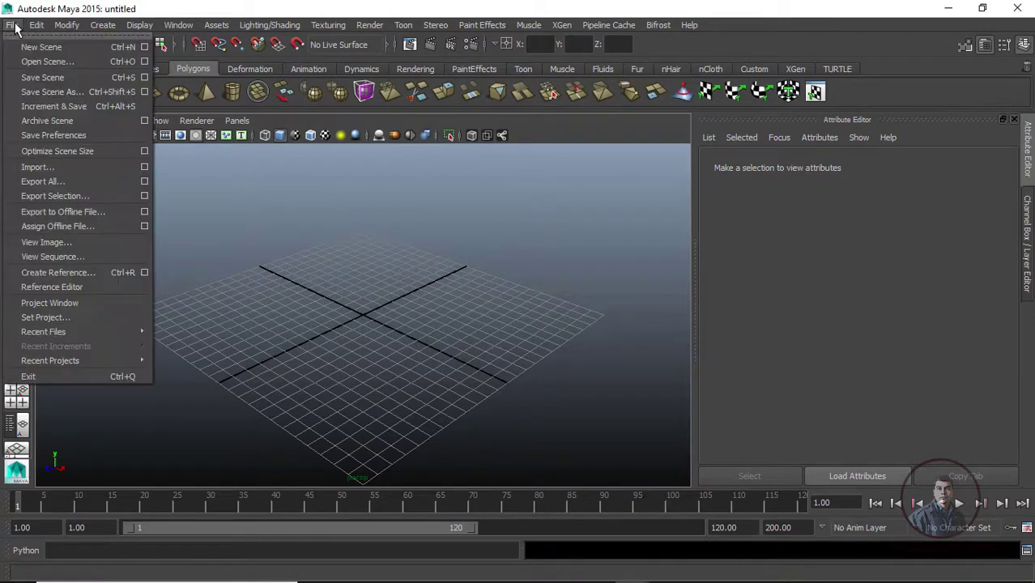
pyautogui.click(145, 47)
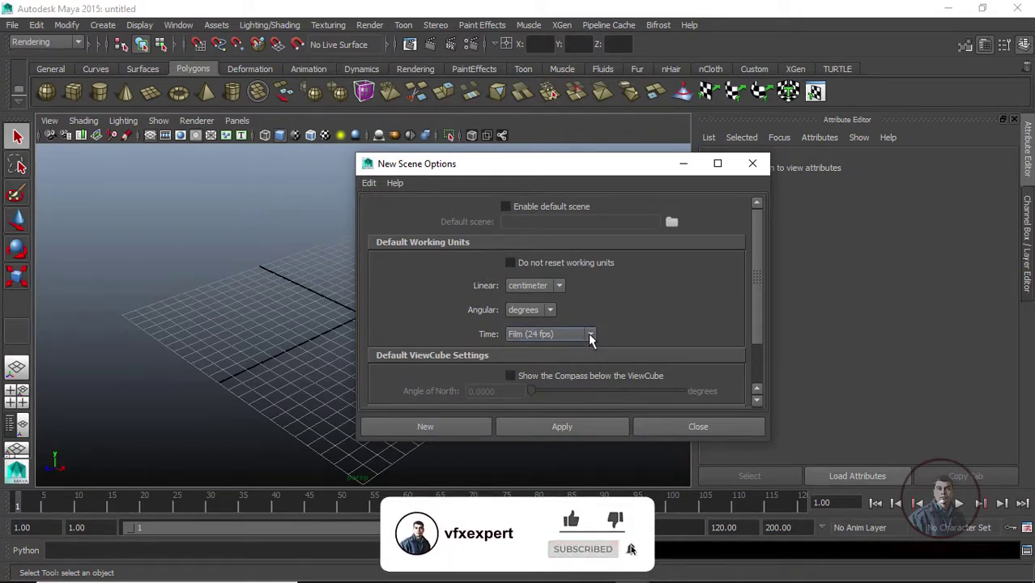
pyautogui.click(417, 424)
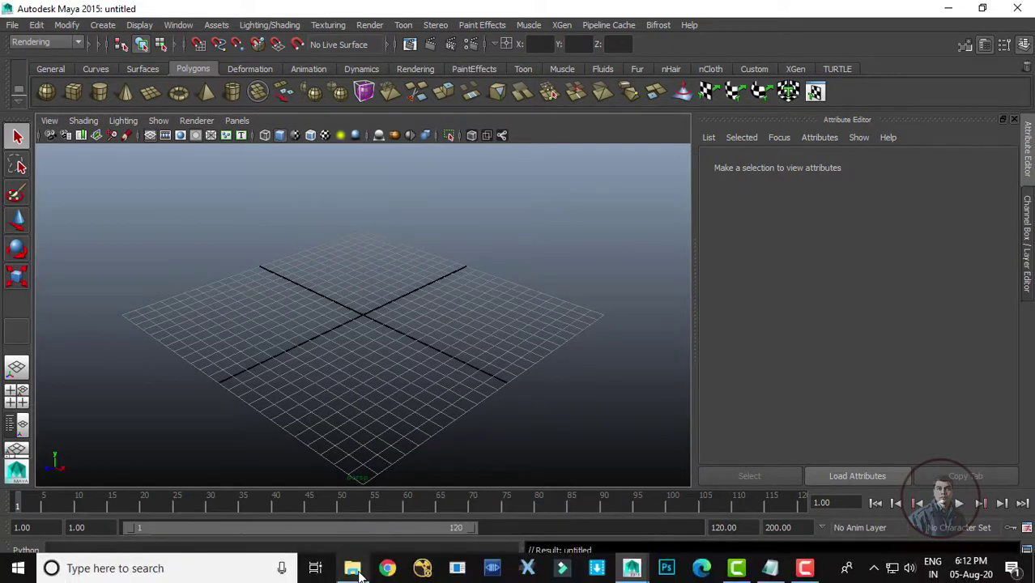
# - Import "for maya_undistort.mel" from the lens distort footages folder into the Maya scene
pyautogui.click(353, 568)
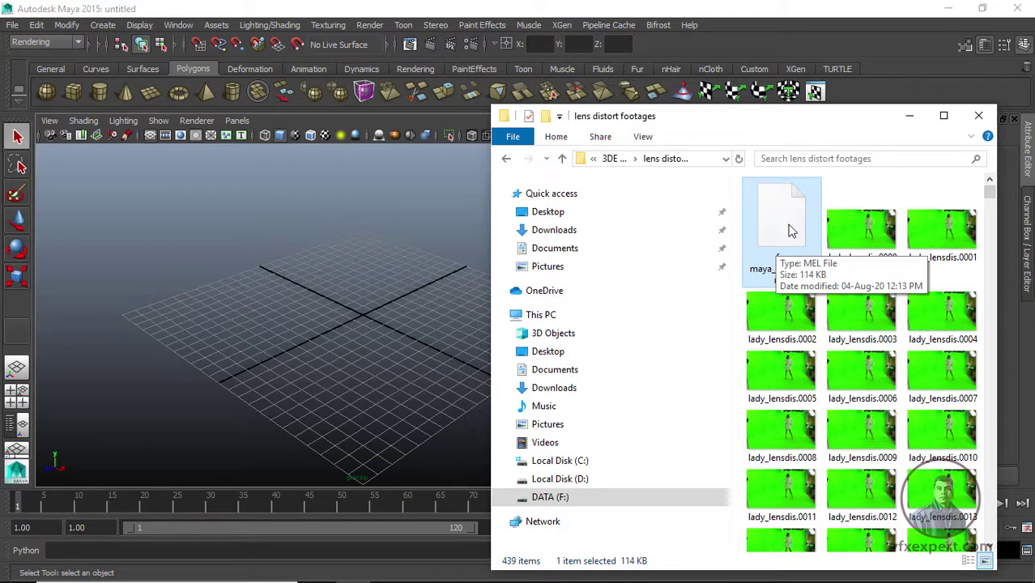
pyautogui.moveTo(792, 231); pyautogui.dragTo(395, 267)
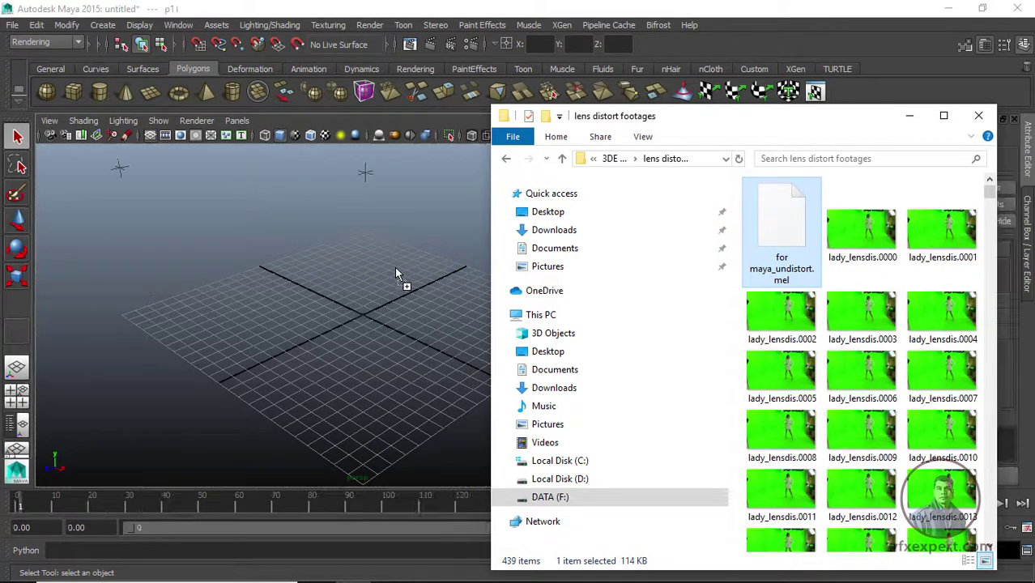
pyautogui.click(909, 116)
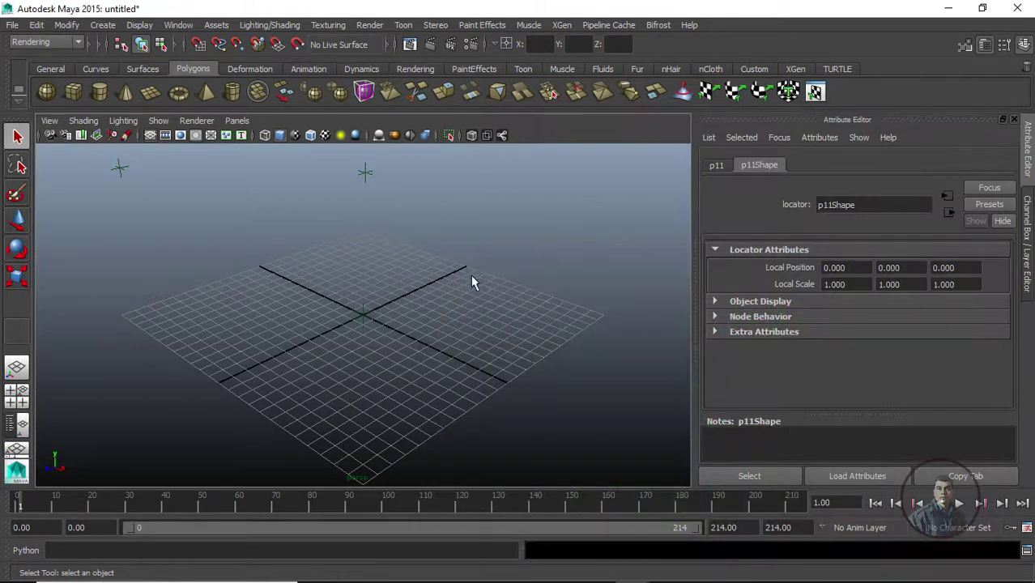
# - Look through the imported lady_lensdis_1_1 camera in the perspective viewport
pyautogui.click(471, 274)
pyautogui.scroll(-3, 472, 278)
pyautogui.scroll(-2, 470, 275)
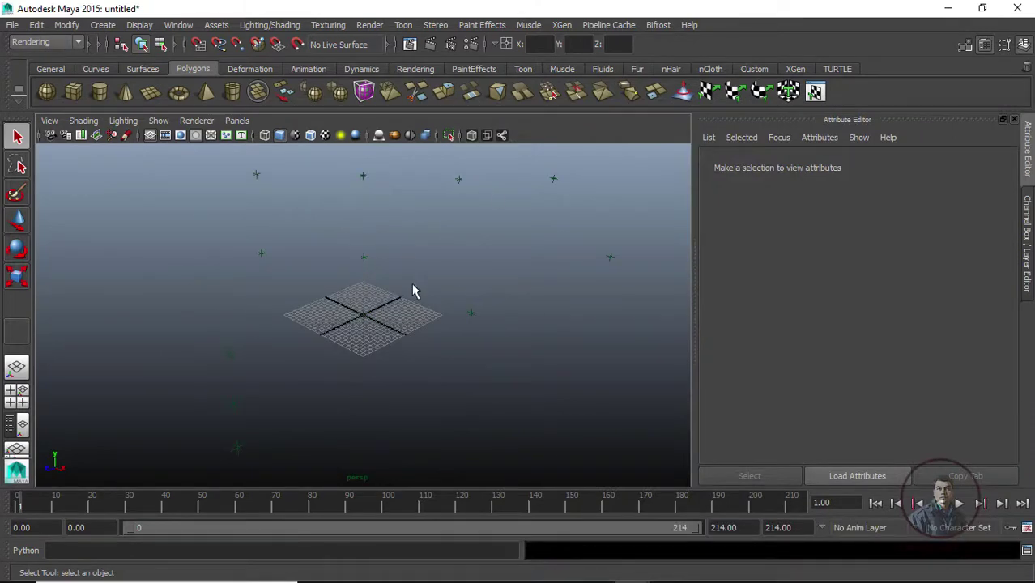
pyautogui.click(236, 121)
pyautogui.moveTo(266, 135)
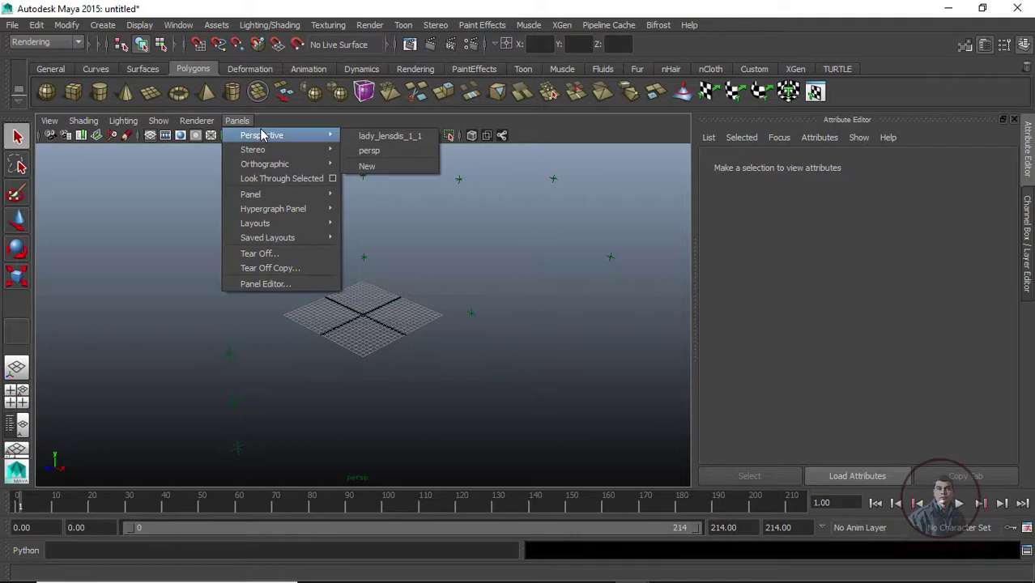
pyautogui.click(383, 140)
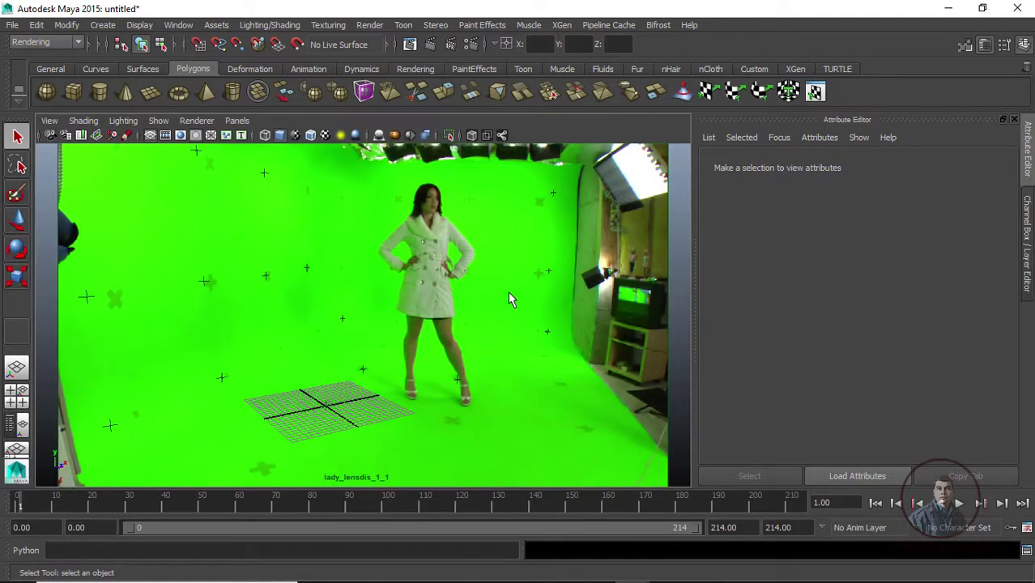
# - Scrub through the shot up to about frame 202 to check how the locators match the distorted footage
pyautogui.moveTo(32, 506); pyautogui.dragTo(698, 505)
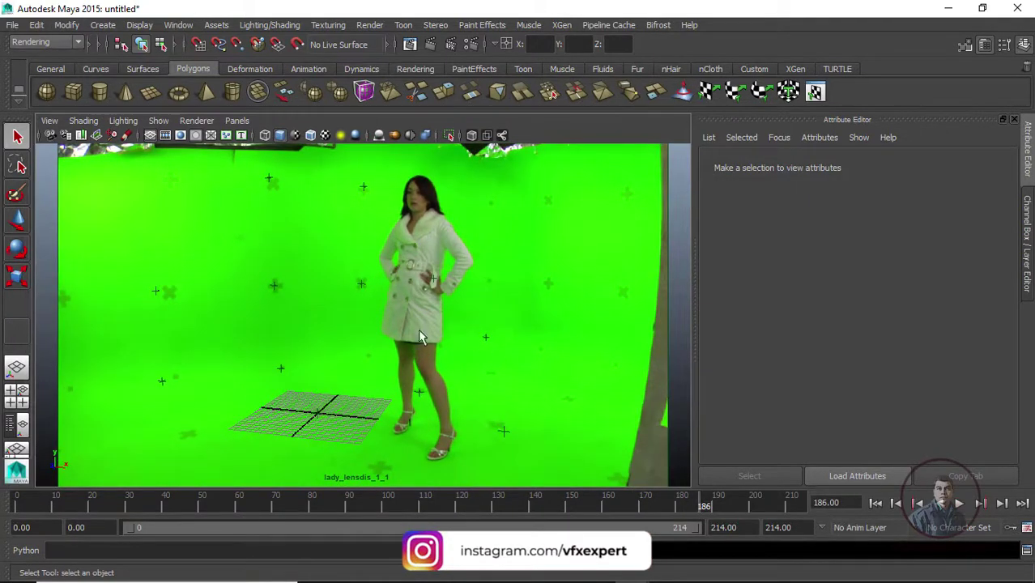
pyautogui.moveTo(706, 508); pyautogui.dragTo(762, 507)
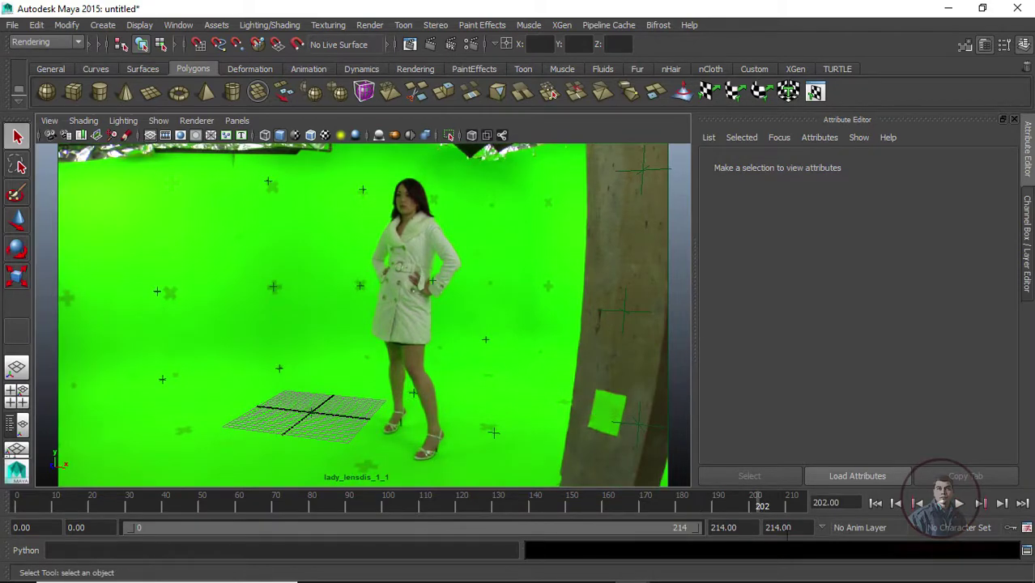
pyautogui.moveTo(760, 504)
pyautogui.mouseDown()
pyautogui.moveTo(712, 496)
pyautogui.moveTo(740, 502)
pyautogui.mouseUp()
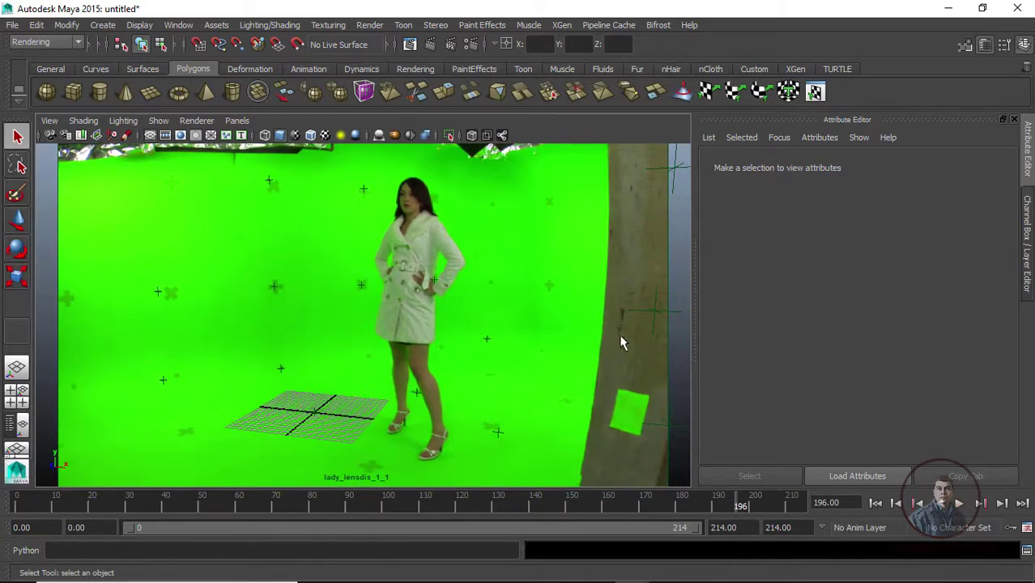
# - Relink the lady_lensdis_1_1 camera's image plane to lady_lensdis_dewarped.0000.png in F:\3DE Classes\lens distort footages
pyautogui.click(50, 136)
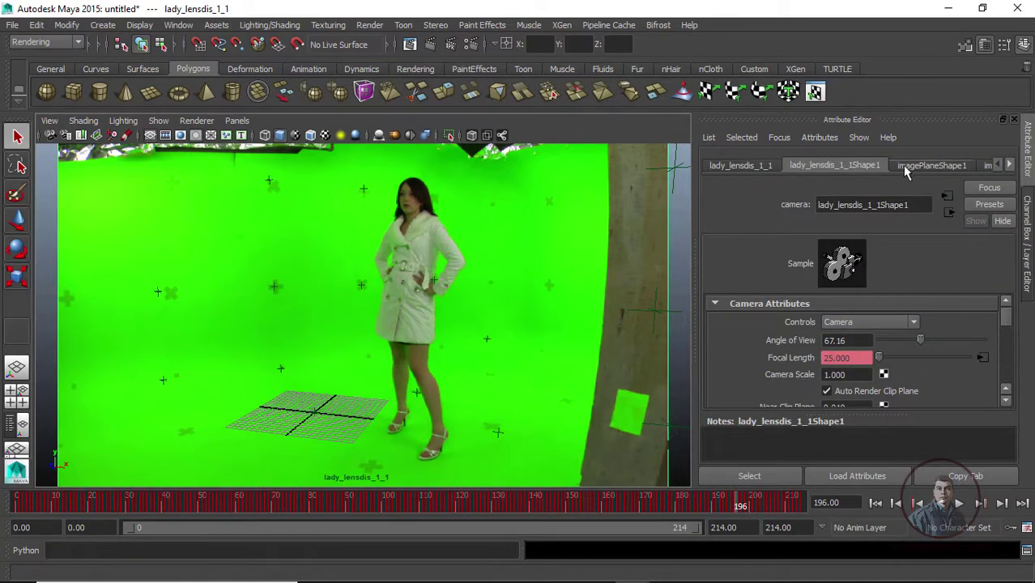
pyautogui.click(934, 166)
pyautogui.moveTo(1006, 316); pyautogui.dragTo(1009, 331)
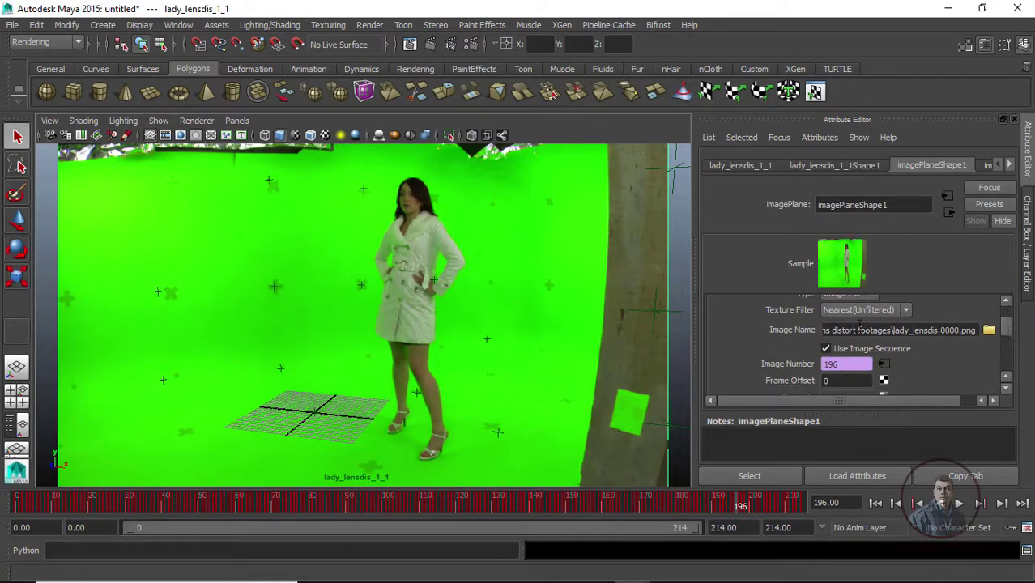
pyautogui.click(989, 329)
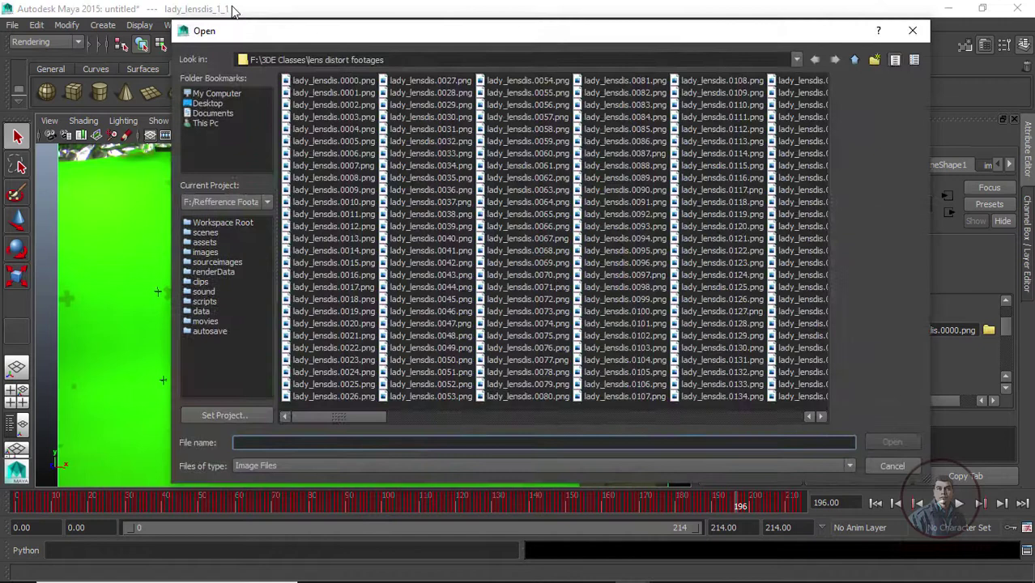
pyautogui.click(231, 94)
pyautogui.click(298, 104)
pyautogui.doubleClick(298, 104)
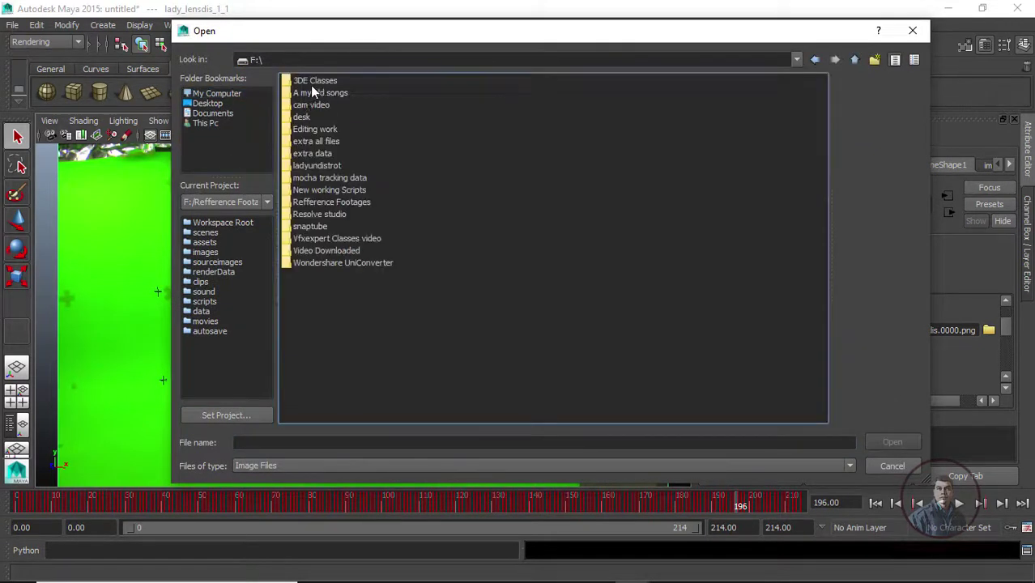
pyautogui.doubleClick(313, 79)
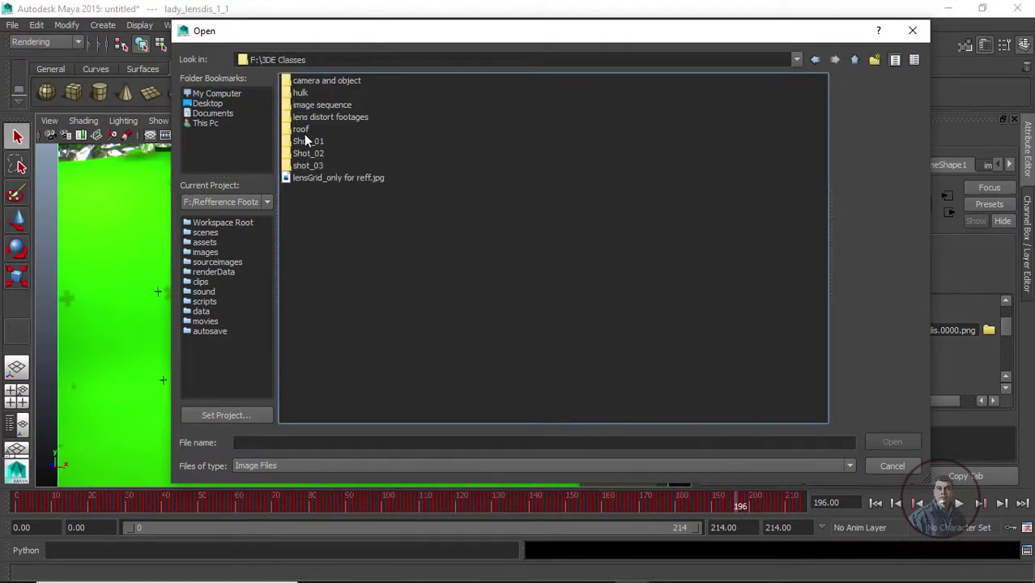
pyautogui.doubleClick(324, 117)
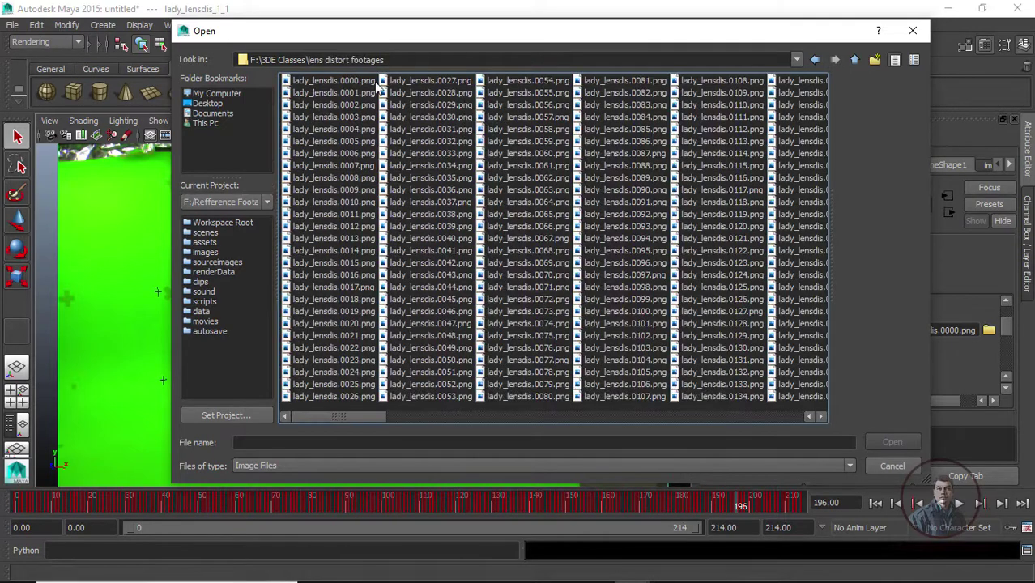
pyautogui.moveTo(384, 417); pyautogui.dragTo(670, 400)
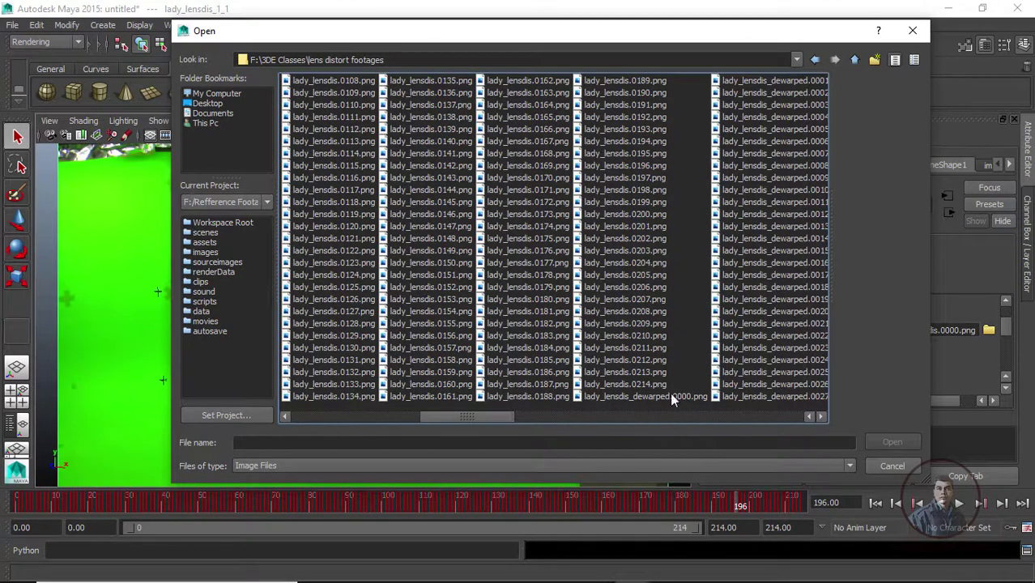
pyautogui.click(667, 398)
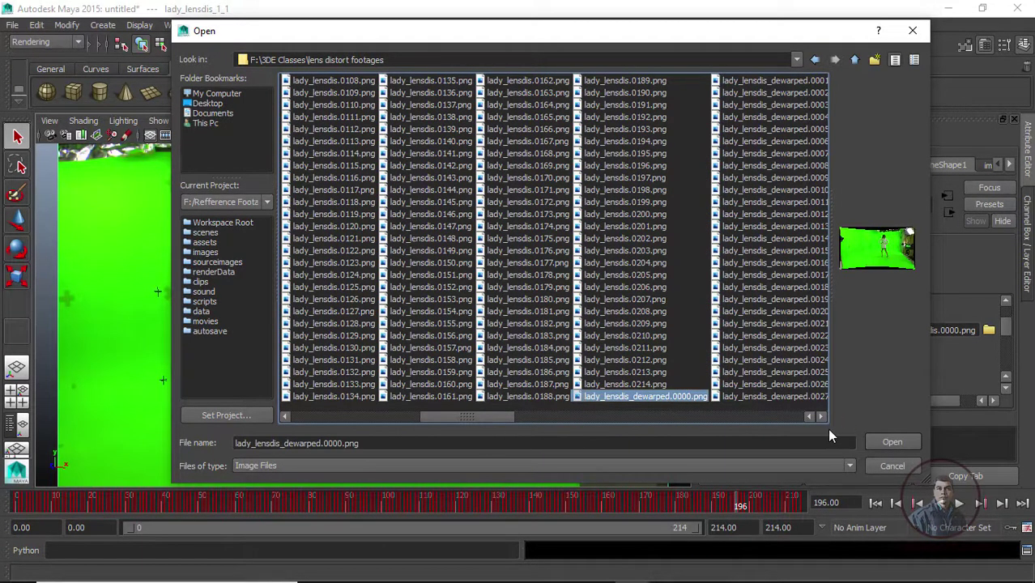
pyautogui.click(882, 438)
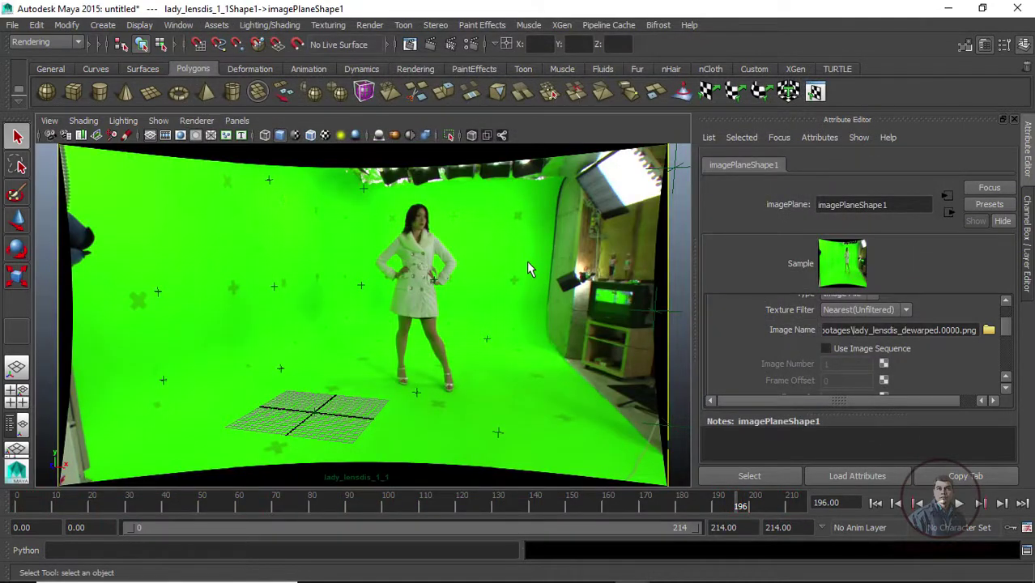
# - Play the shot to check whether the dewarped image plane advances with the camera, stopping at frame 152
pyautogui.hotkey('alt', 'v')
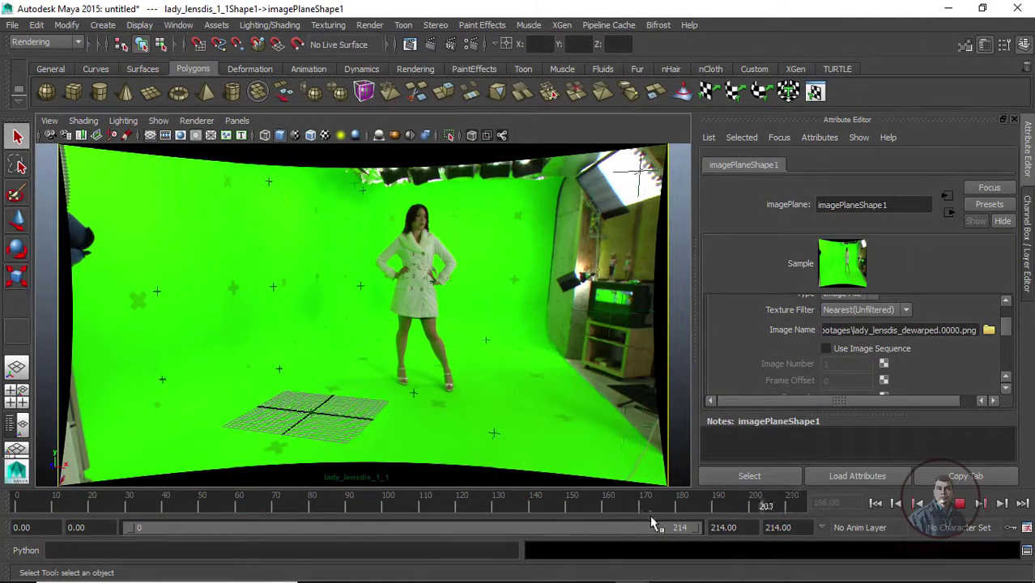
pyautogui.hotkey('alt', 'v')
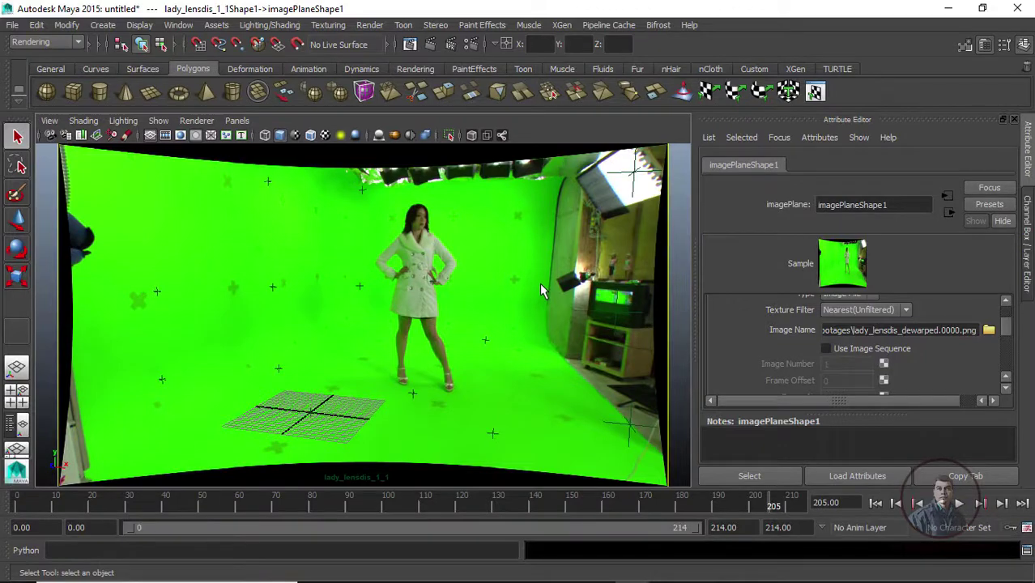
pyautogui.hotkey('alt', 'v')
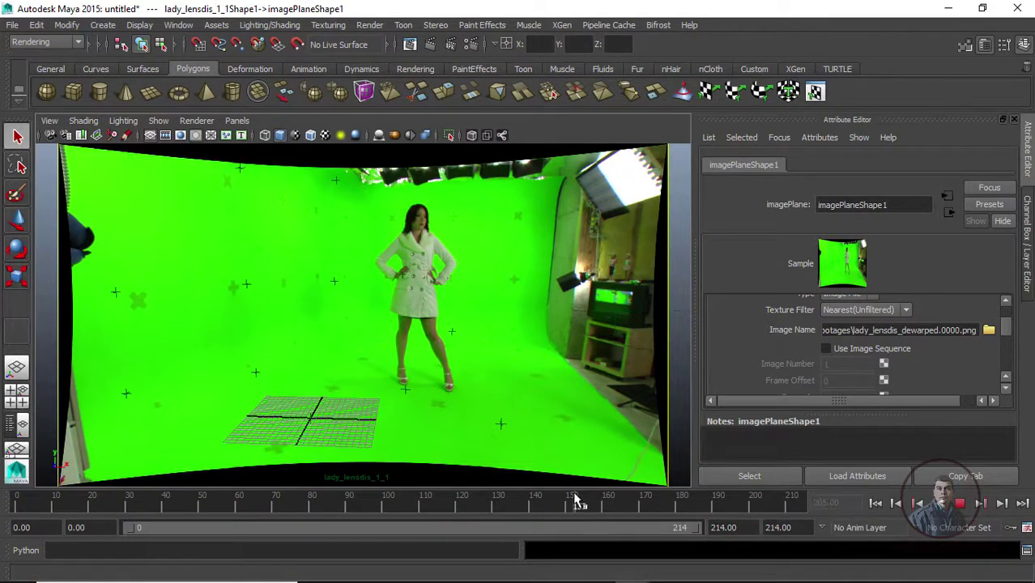
pyautogui.click(577, 502)
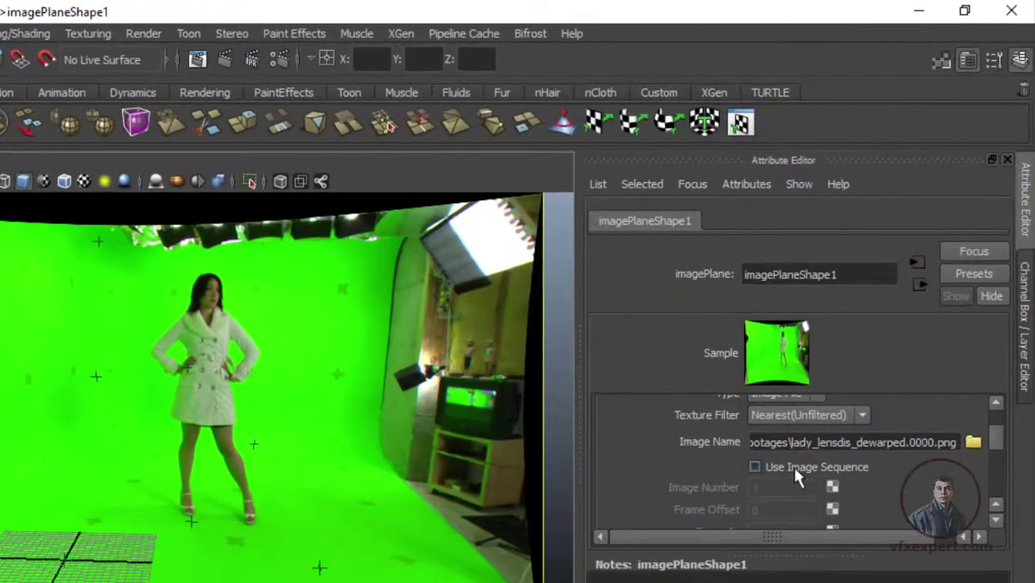
# - Enable Use Image Sequence for the dewarped image plane and scrub the footage, ending at frame 172
pyautogui.click(754, 467)
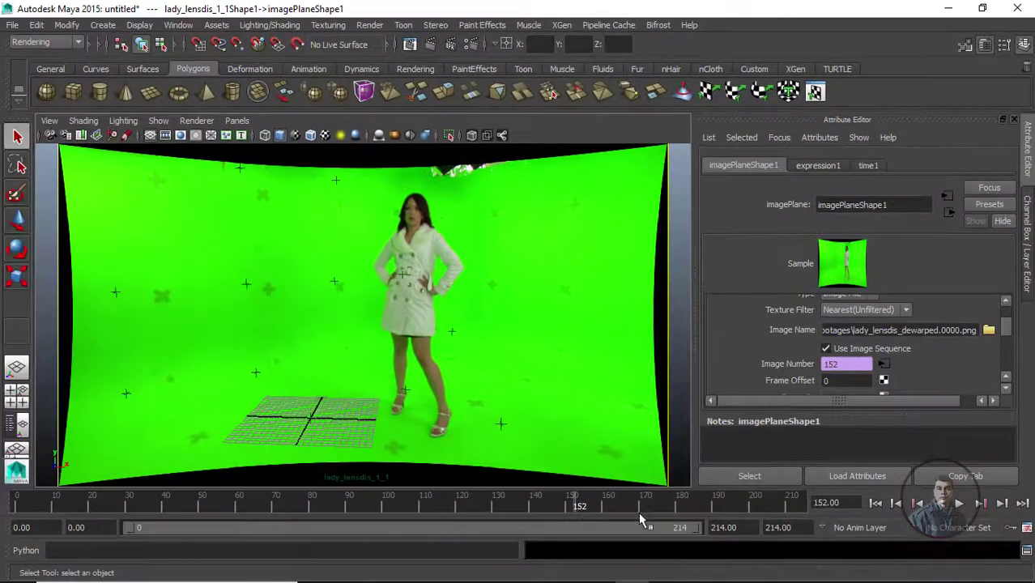
pyautogui.moveTo(639, 509); pyautogui.dragTo(762, 502)
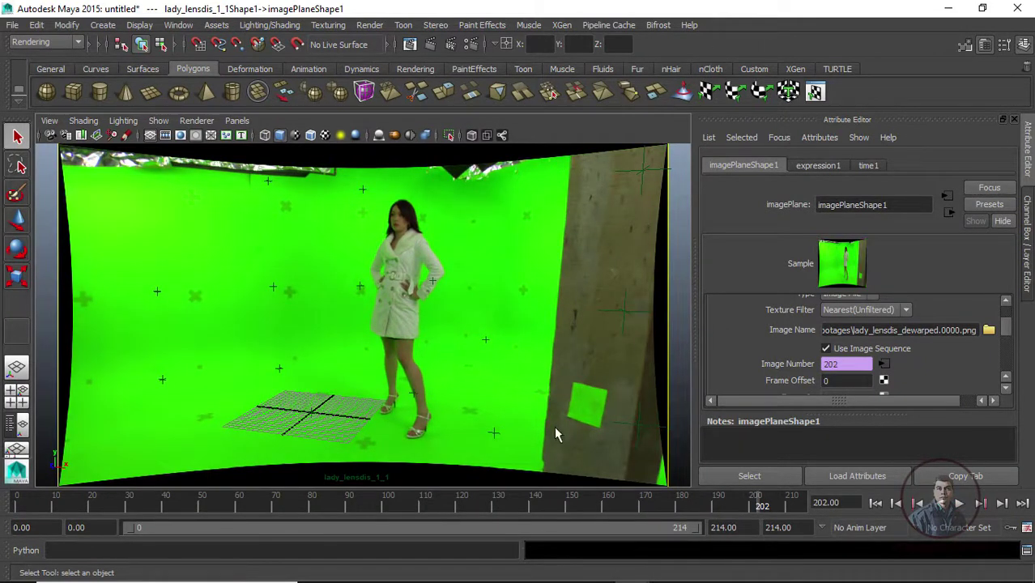
pyautogui.moveTo(680, 503); pyautogui.dragTo(652, 501)
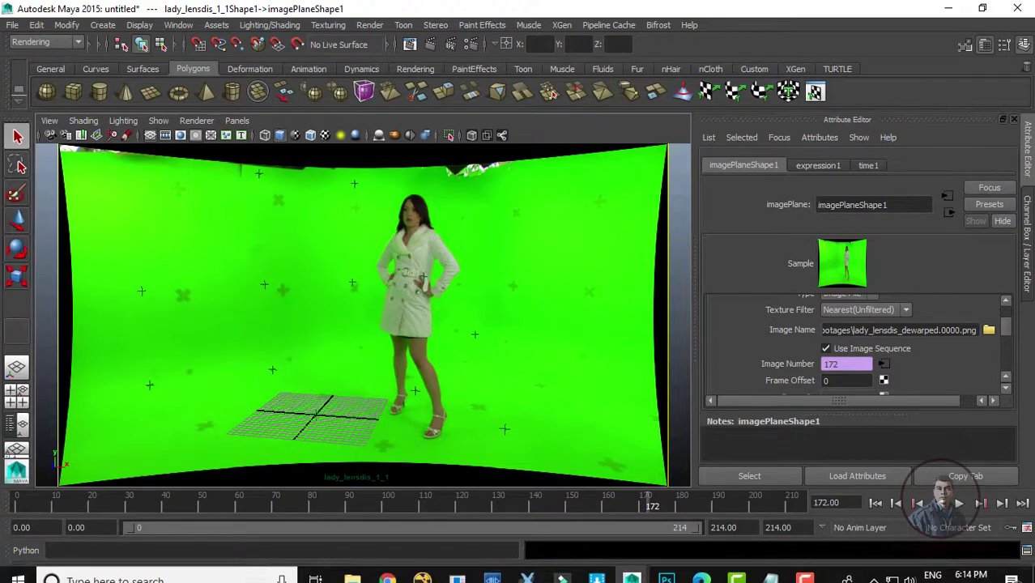
# - Consult the overscan % value in the shot details notes and return to Maya
pyautogui.click(770, 568)
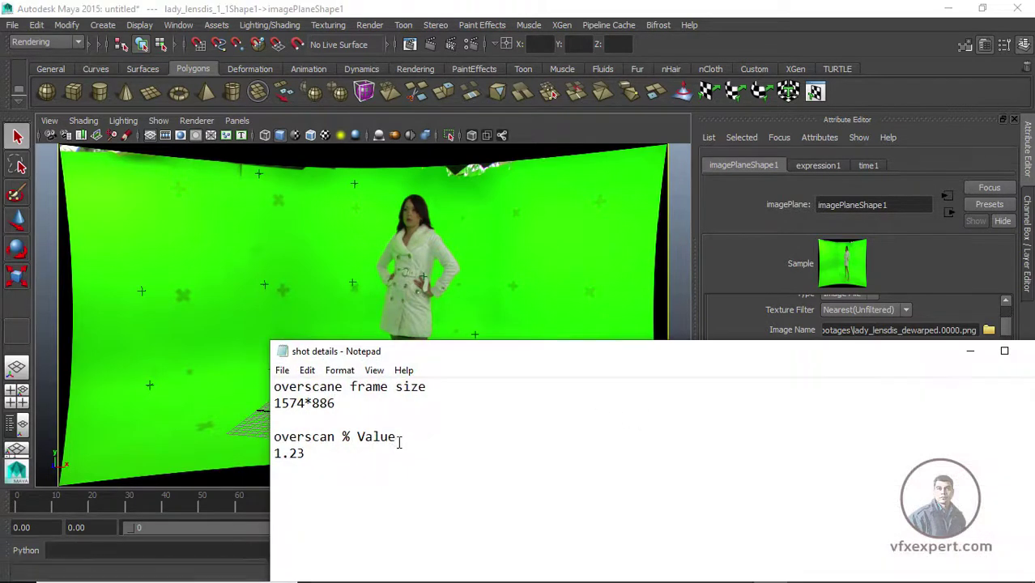
pyautogui.moveTo(316, 455); pyautogui.dragTo(275, 460)
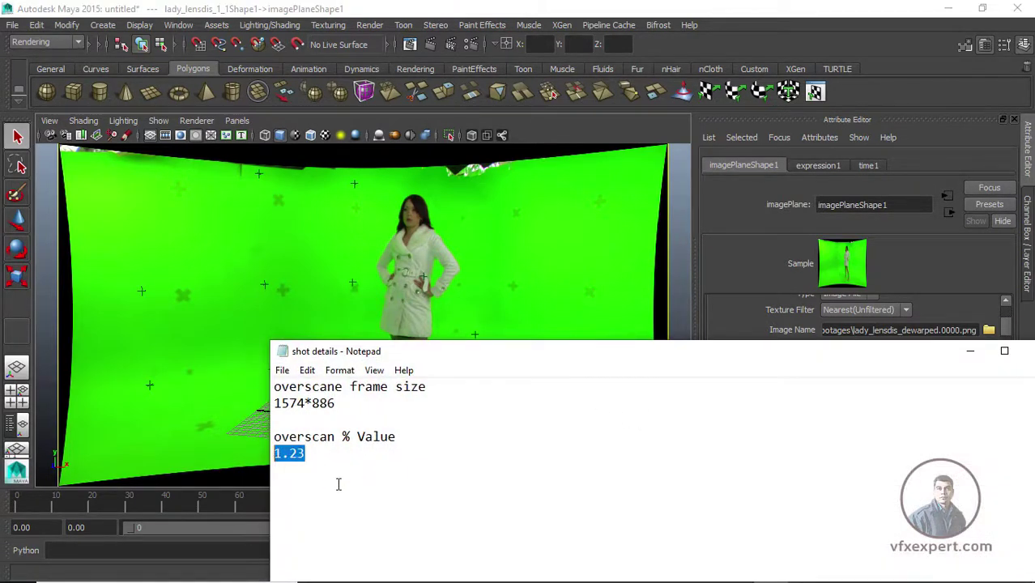
pyautogui.click(307, 455)
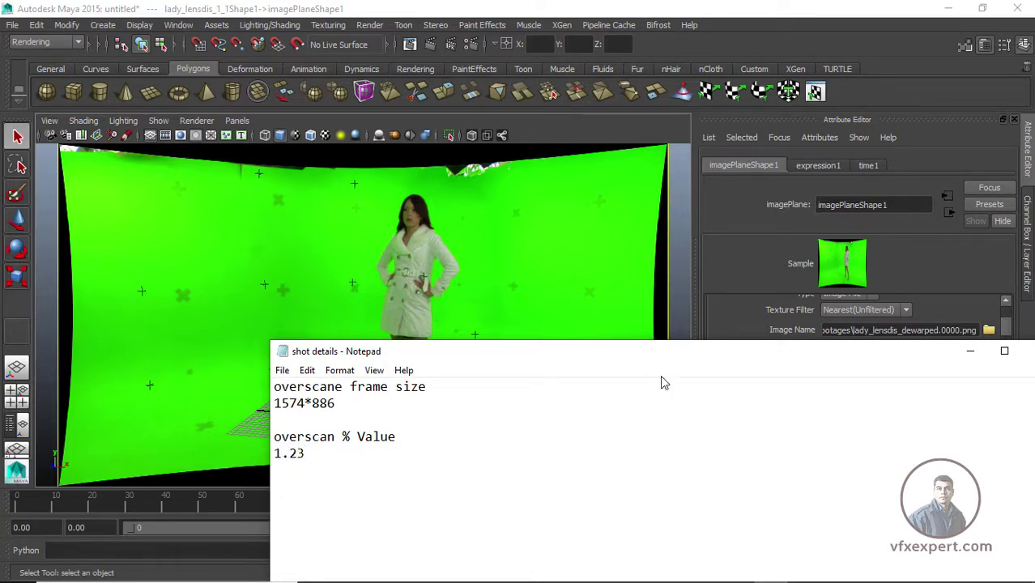
pyautogui.click(971, 357)
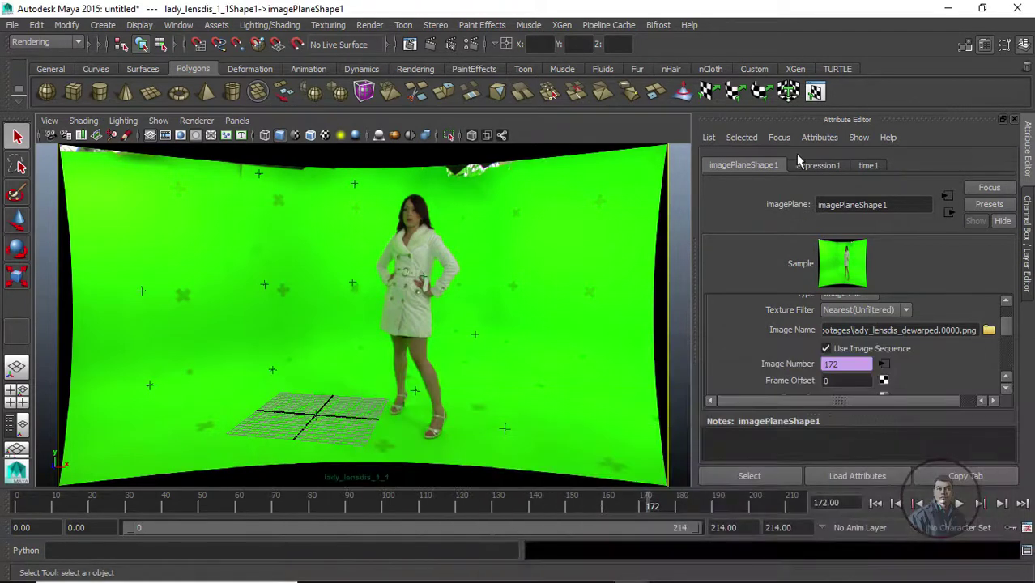
# - Multiply both Size values of the camera's image plane by the 1.23 overscan factor, to 1.608 by 0.904
pyautogui.click(49, 136)
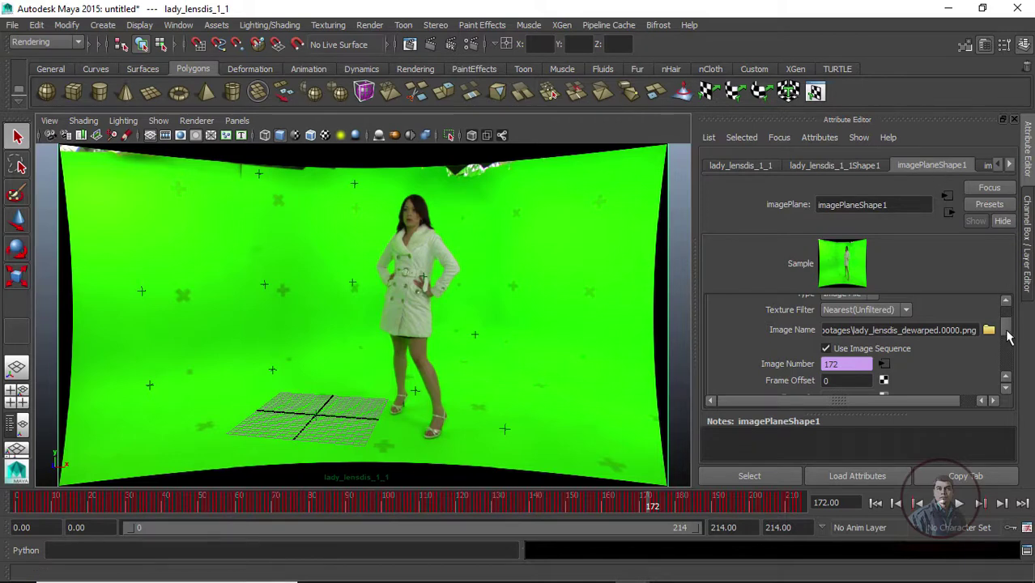
pyautogui.moveTo(1007, 336); pyautogui.dragTo(1010, 352)
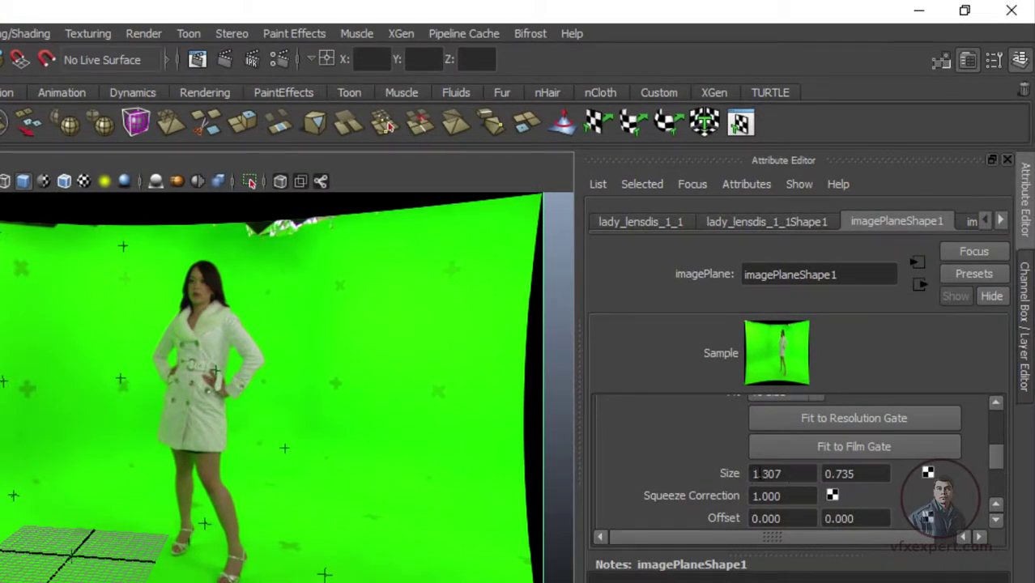
pyautogui.click(755, 474)
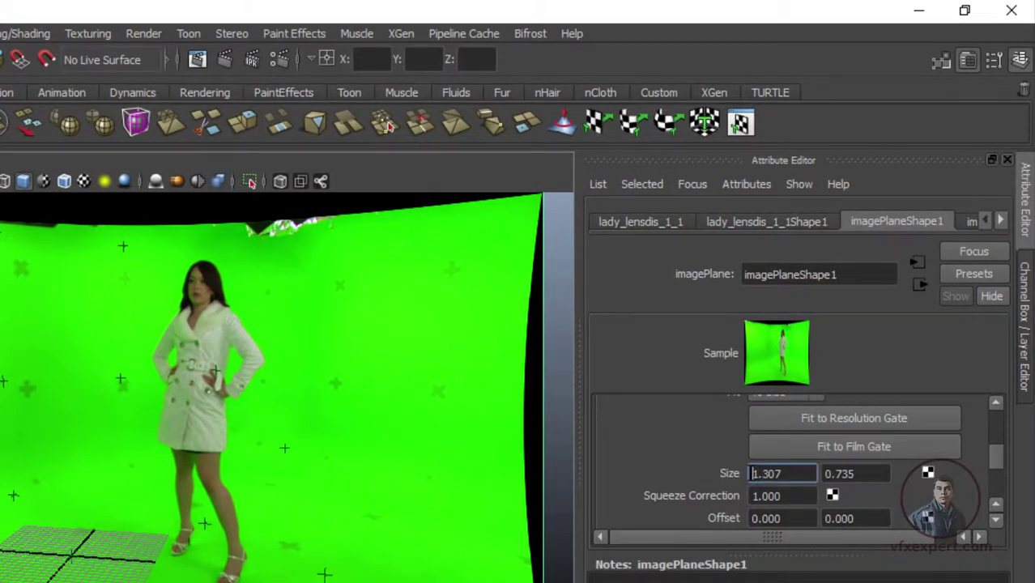
pyautogui.write('=')
pyautogui.click(792, 476)
pyautogui.write('*1.23')
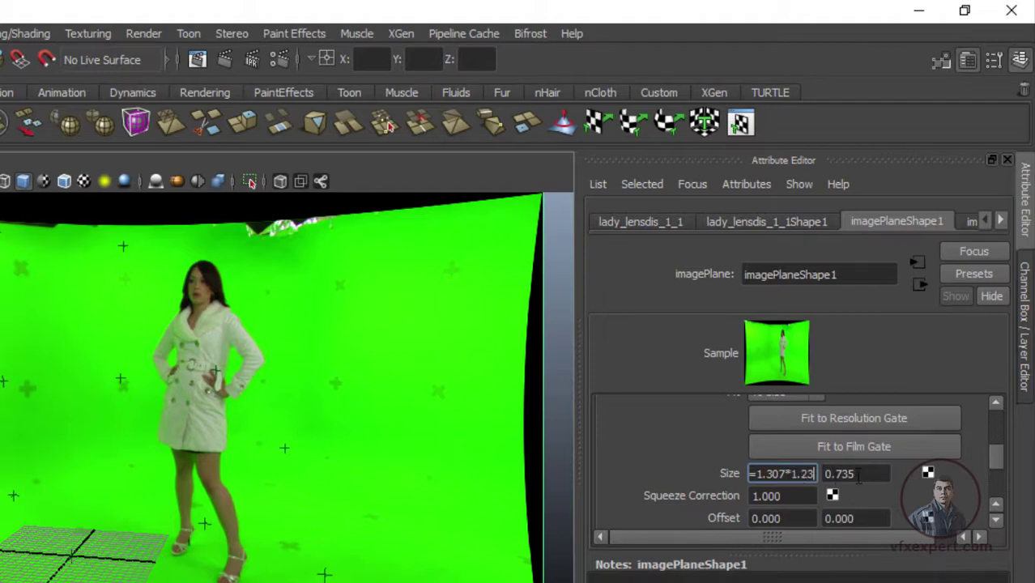
pyautogui.click(827, 476)
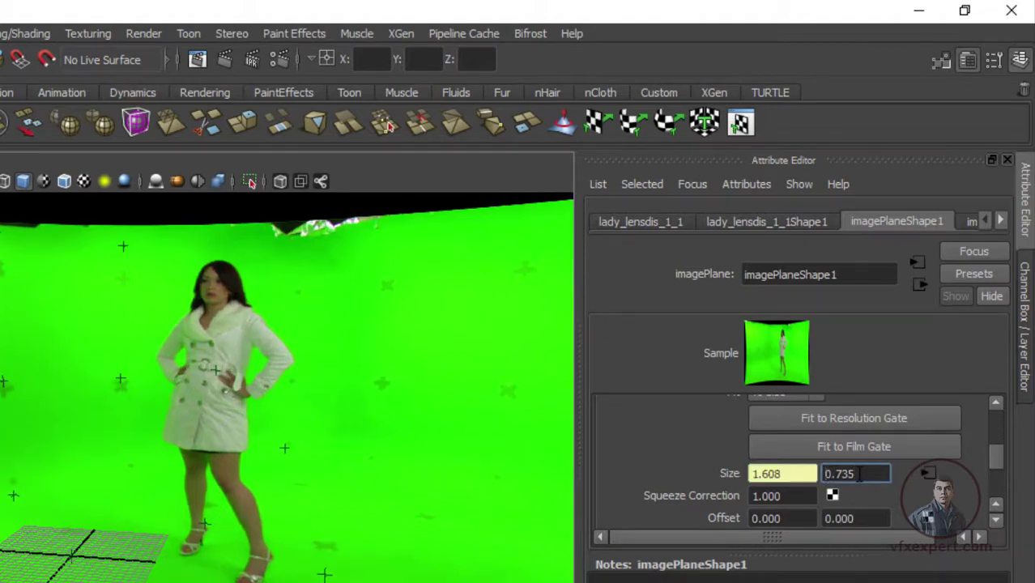
pyautogui.write('=')
pyautogui.write('23')
pyautogui.press('Return')
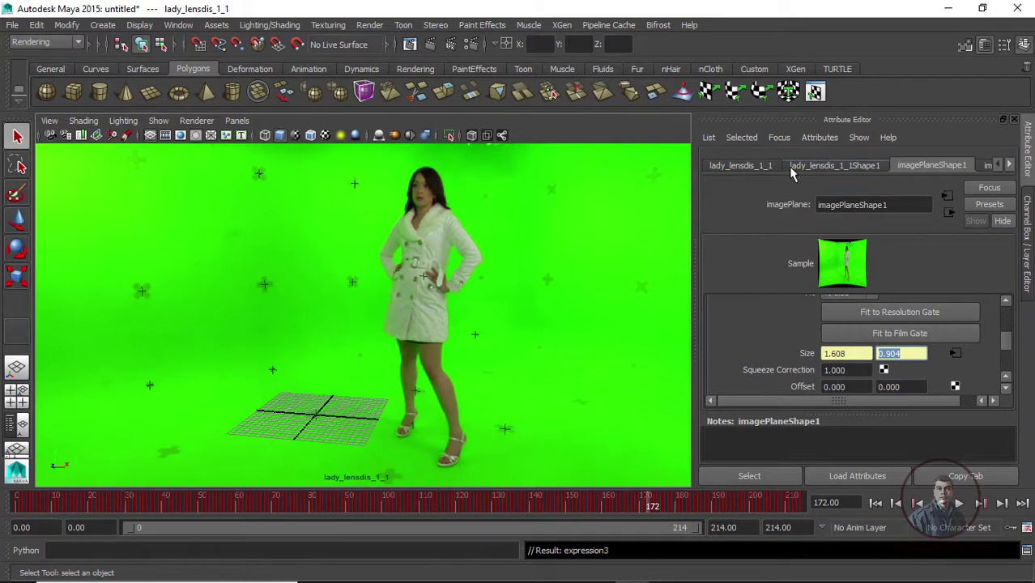
# - Multiply both Camera Aperture (inch) values of the lady_lensdis_1_1 camera by 1.23, to 1.608 and 0.904
pyautogui.click(849, 168)
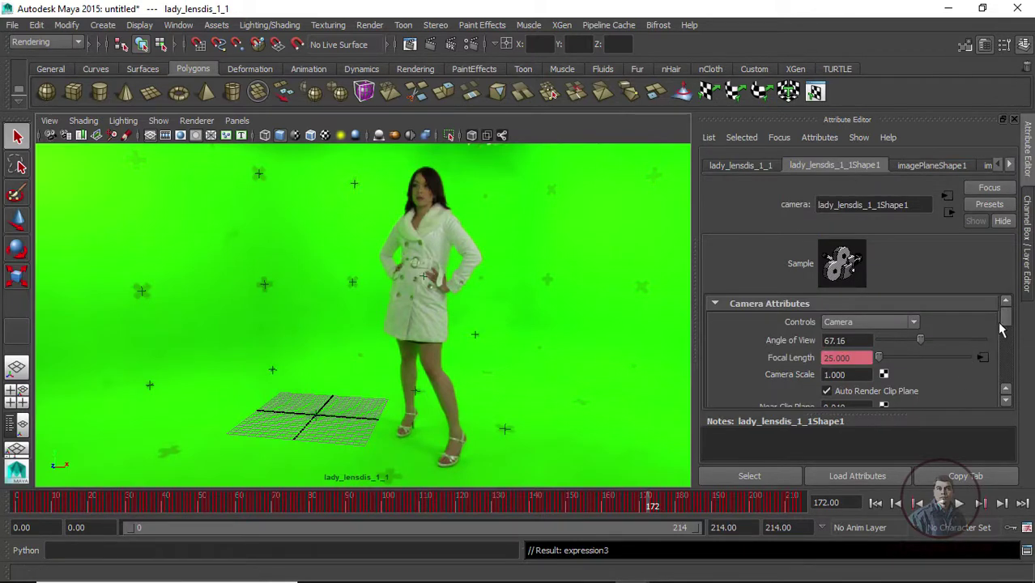
pyautogui.scroll(-5, 1008, 326)
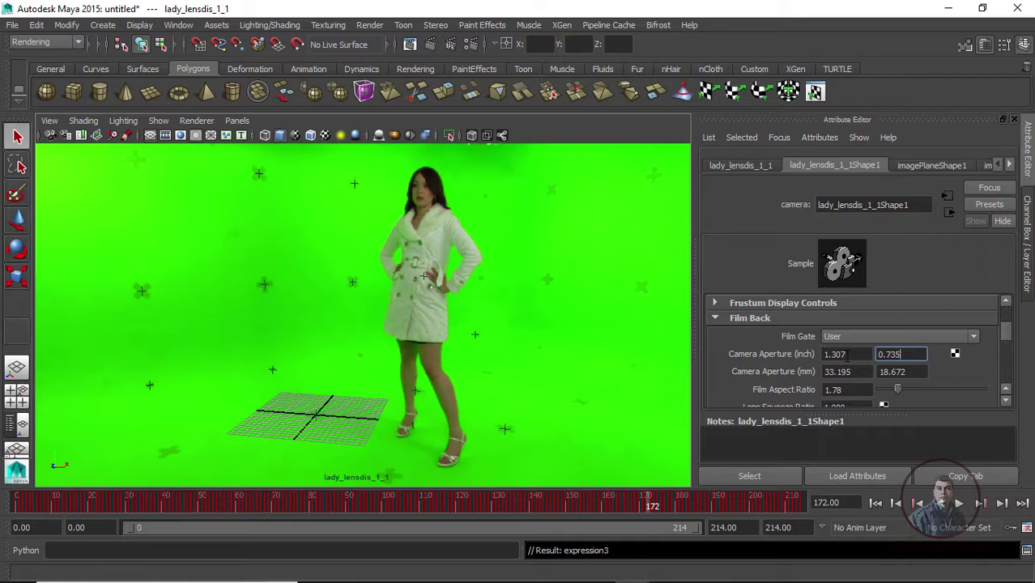
pyautogui.click(825, 354)
pyautogui.write('1.608')
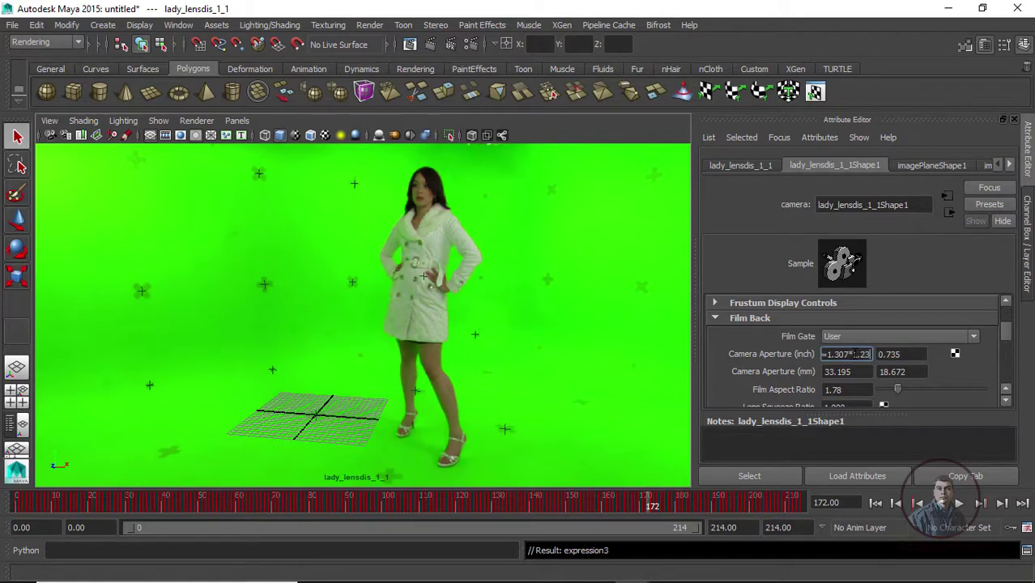
pyautogui.press('Tab')
pyautogui.write('=')
pyautogui.click(907, 355)
pyautogui.write('*1.23')
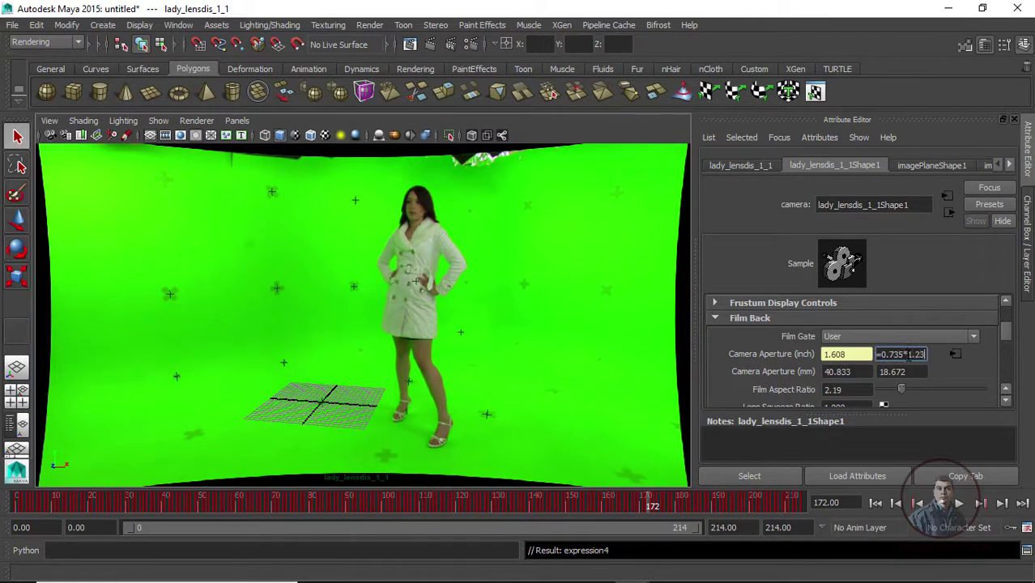
pyautogui.press('Return')
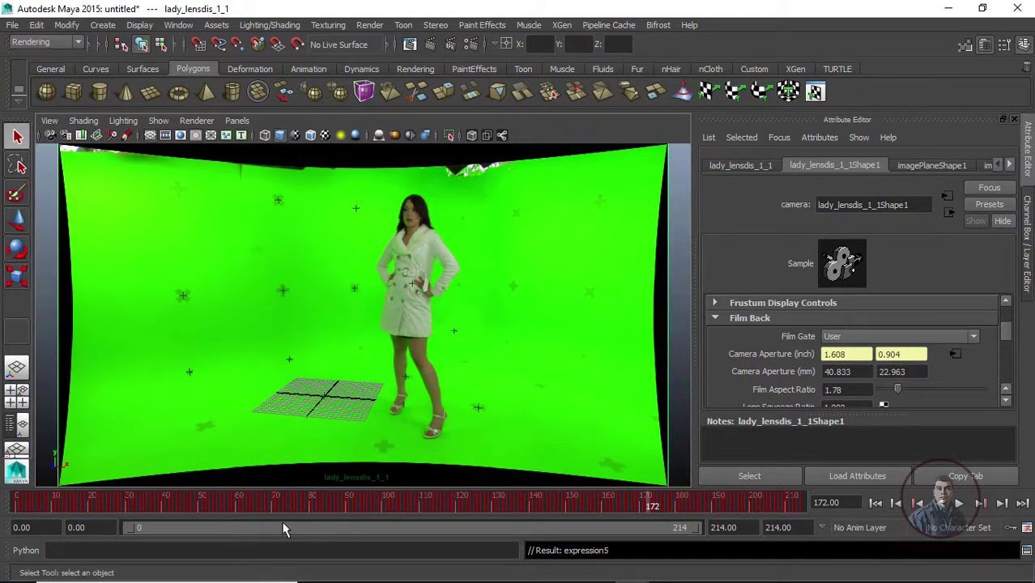
# - Check how the tracking locators line up with the footage at frames 65, 125 and 32
pyautogui.click(258, 510)
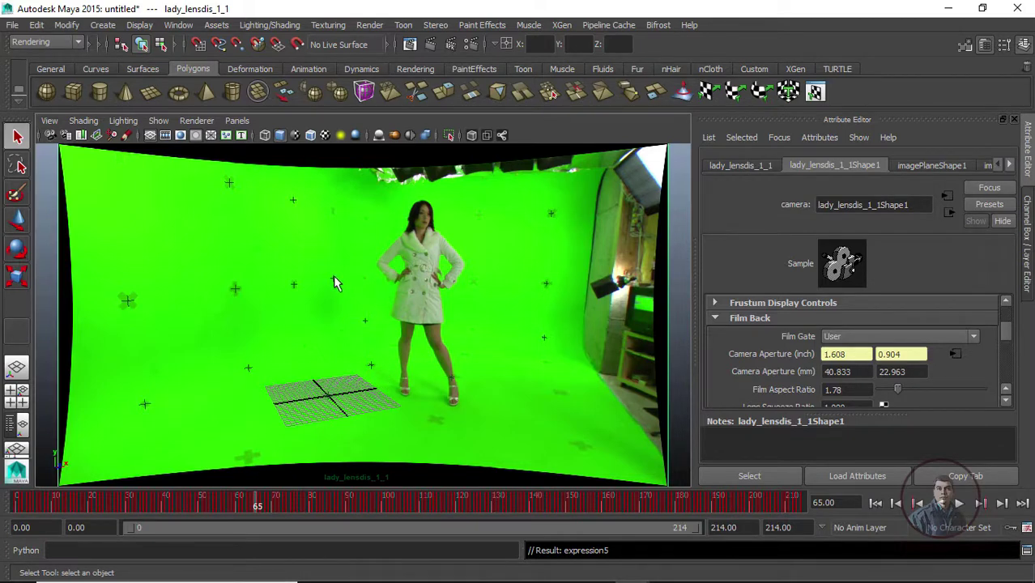
pyautogui.click(477, 505)
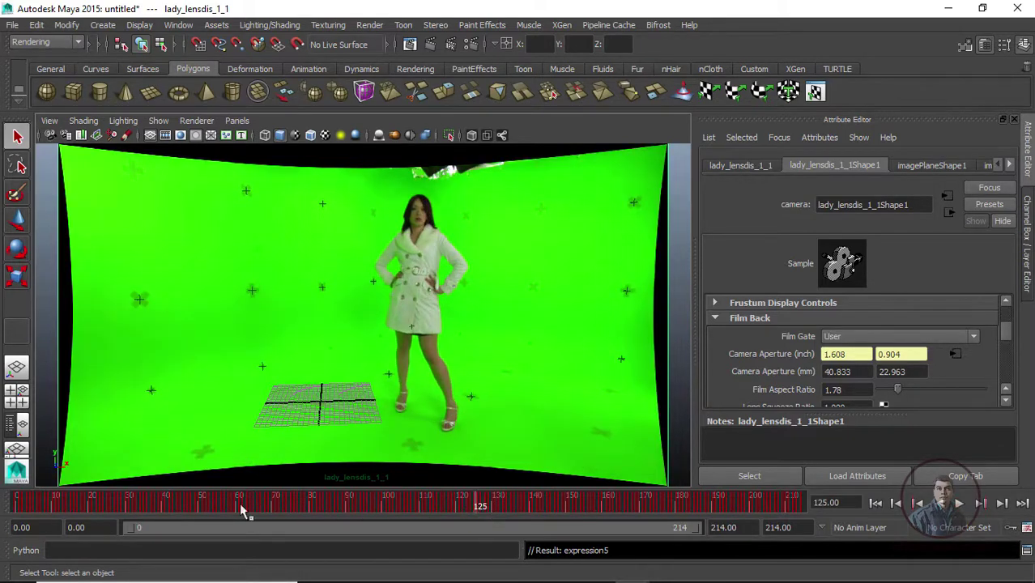
pyautogui.moveTo(240, 508); pyautogui.dragTo(136, 505)
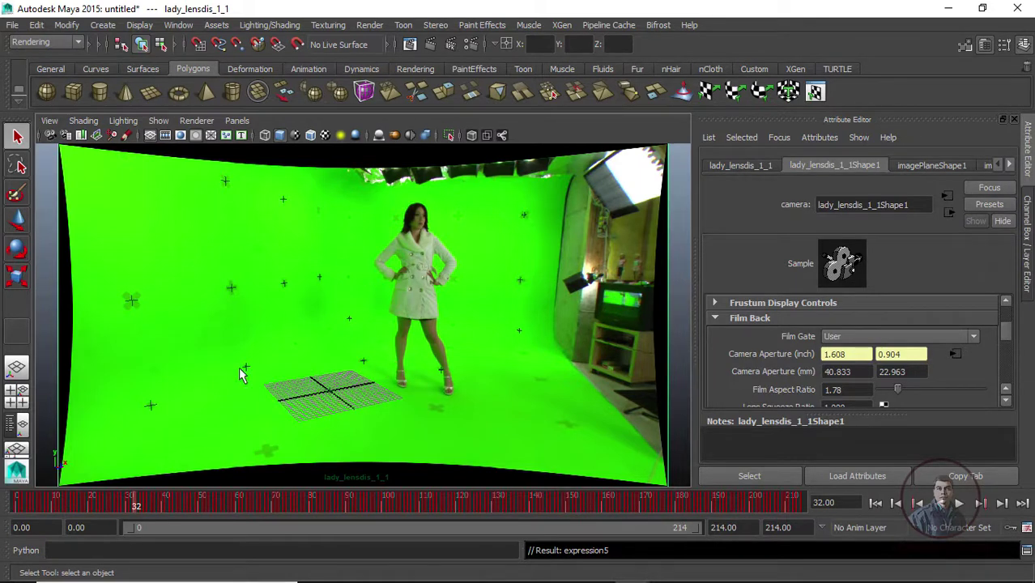
# - Open the Outliner and place it beside the camera view
pyautogui.click(180, 26)
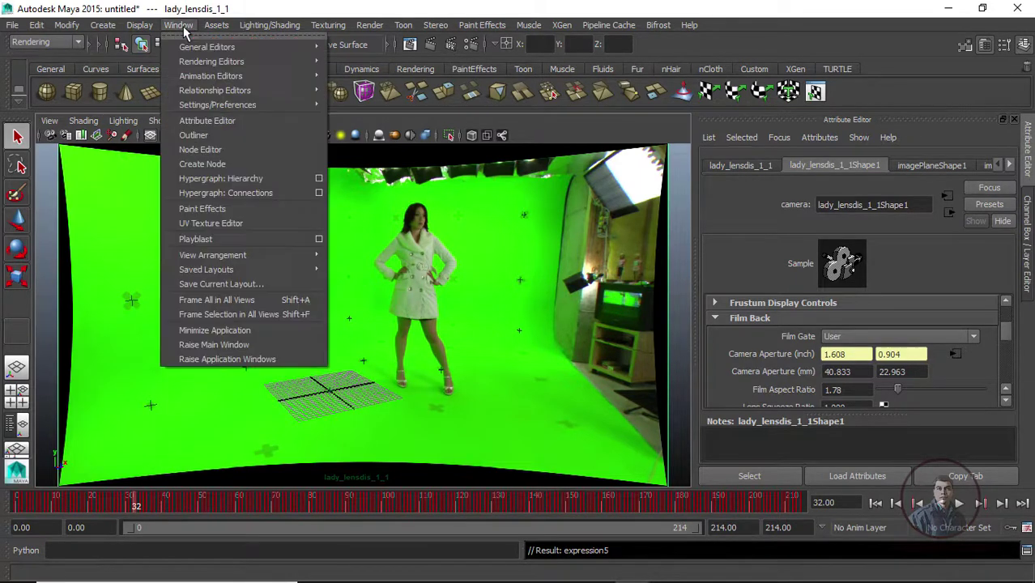
pyautogui.click(199, 135)
pyautogui.moveTo(804, 411); pyautogui.dragTo(591, 70)
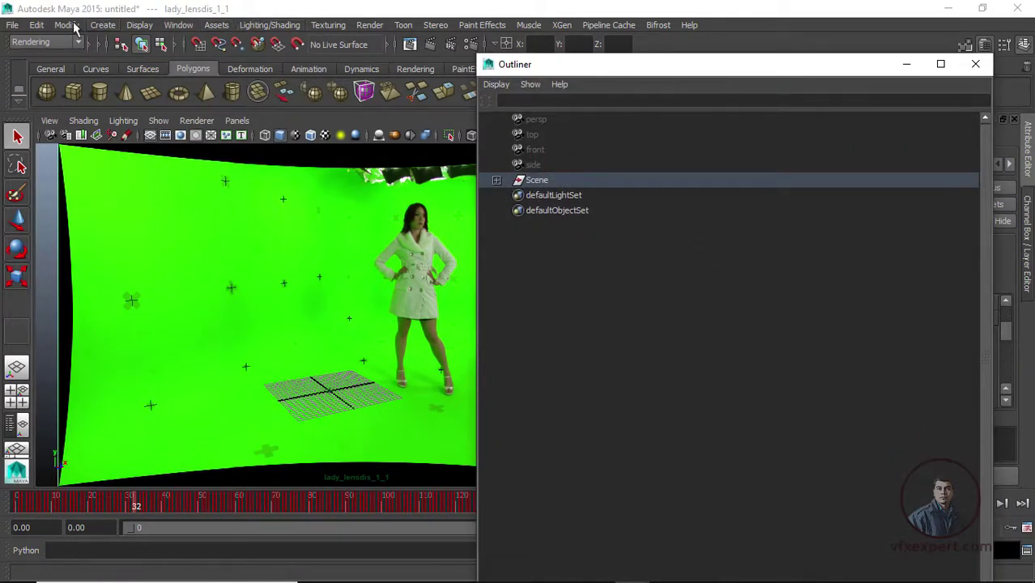
# - Save the scene as a Maya ASCII file named export_lens distort in F:\3DE Classes\lens distort footages
pyautogui.click(13, 27)
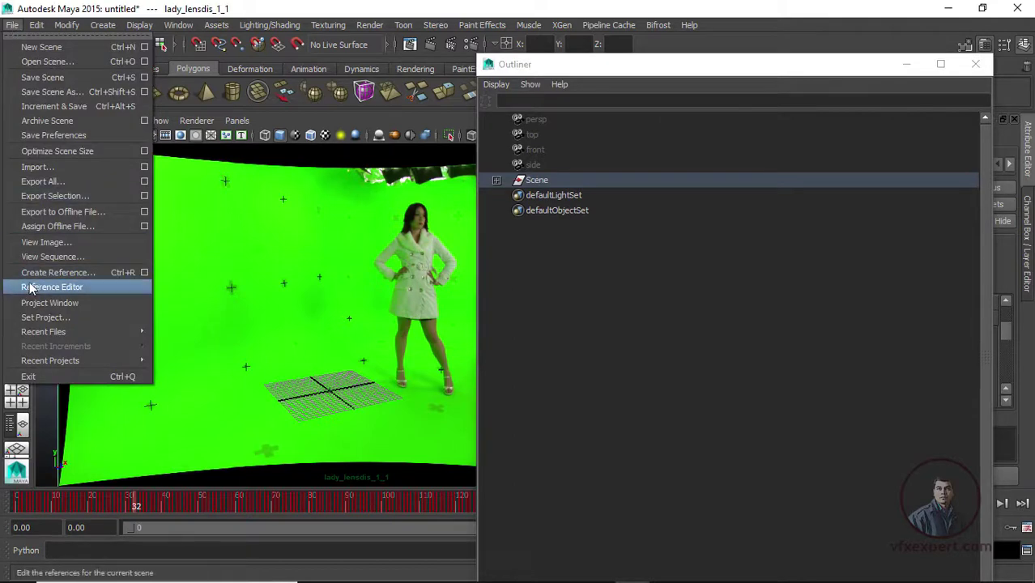
pyautogui.click(63, 91)
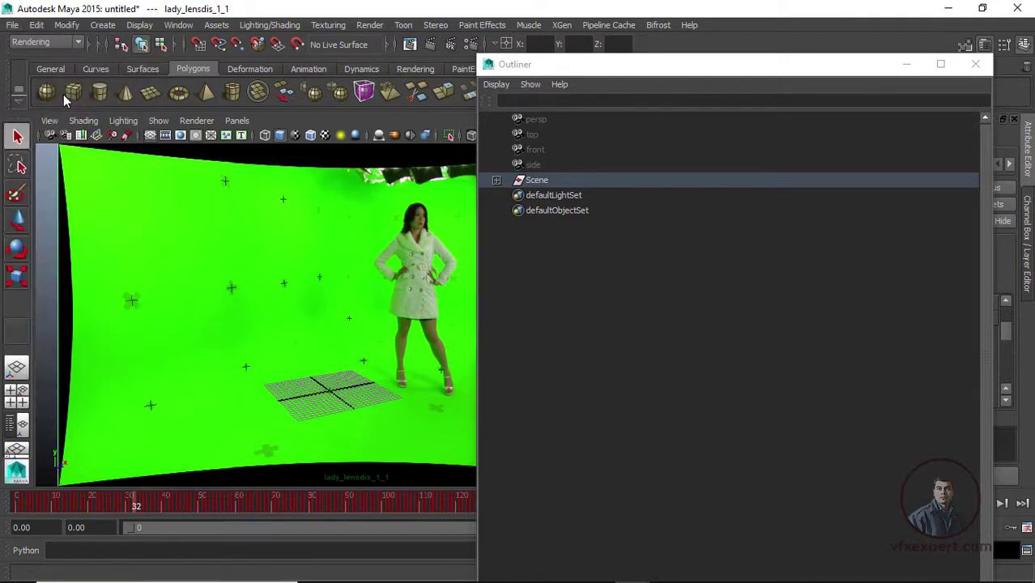
pyautogui.doubleClick(358, 113)
pyautogui.click(264, 444)
pyautogui.write('export')
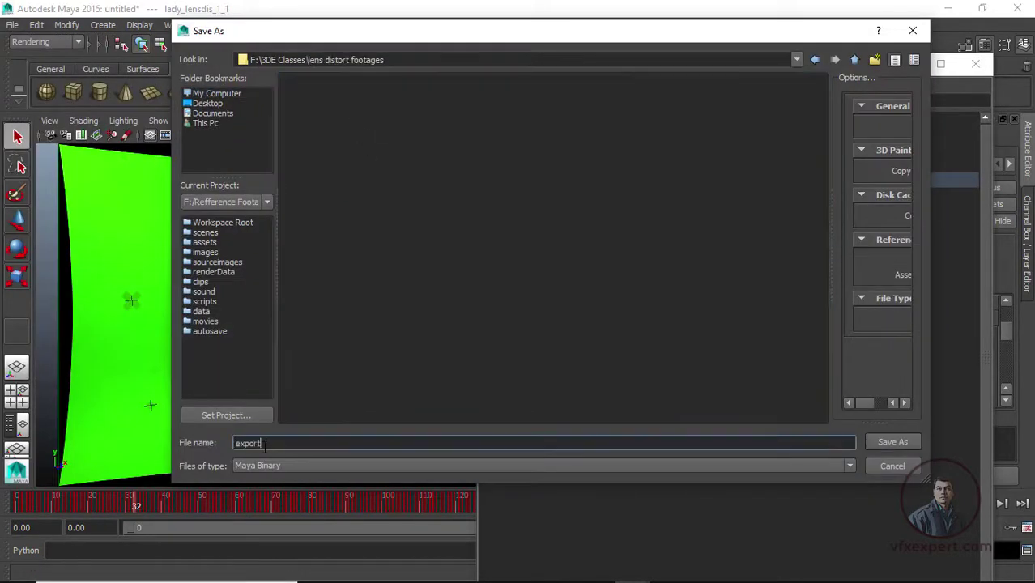
pyautogui.write('_lens distort')
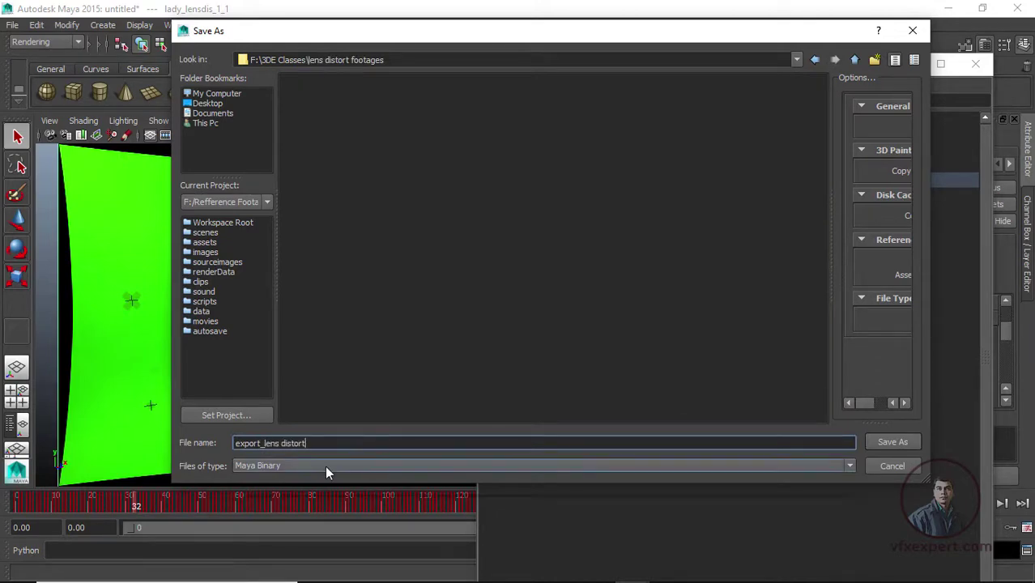
pyautogui.click(325, 466)
pyautogui.click(286, 478)
pyautogui.click(321, 443)
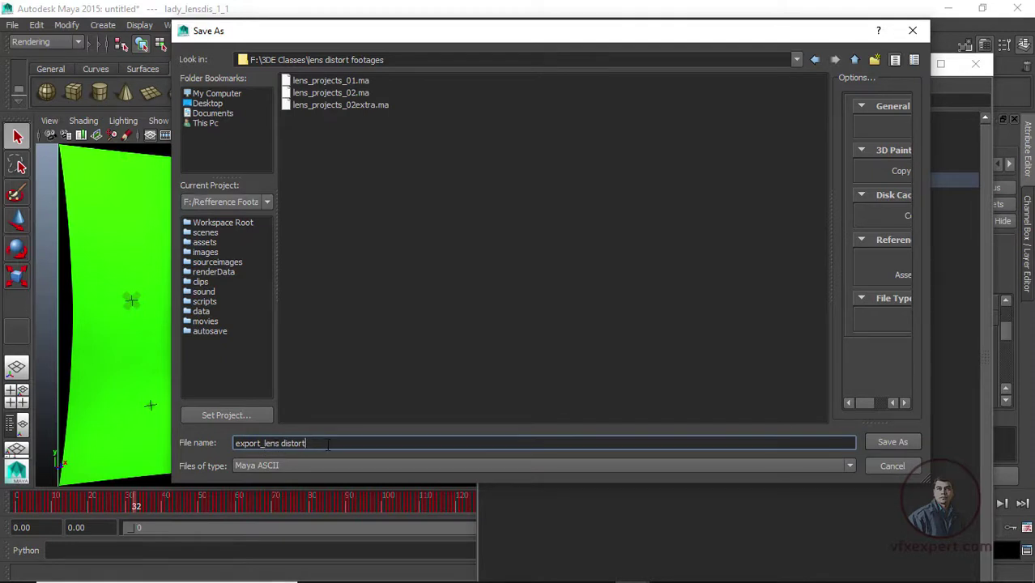
pyautogui.click(901, 443)
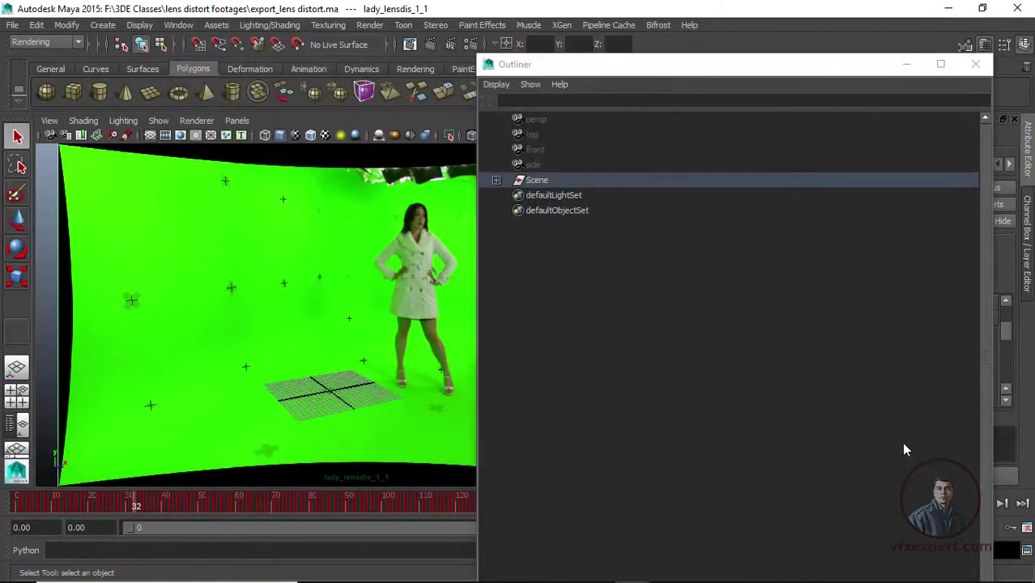
# - Create a polygon plane at the origin and scale it uniformly by about 25 to cover the grid
pyautogui.moveTo(555, 65); pyautogui.dragTo(694, 65)
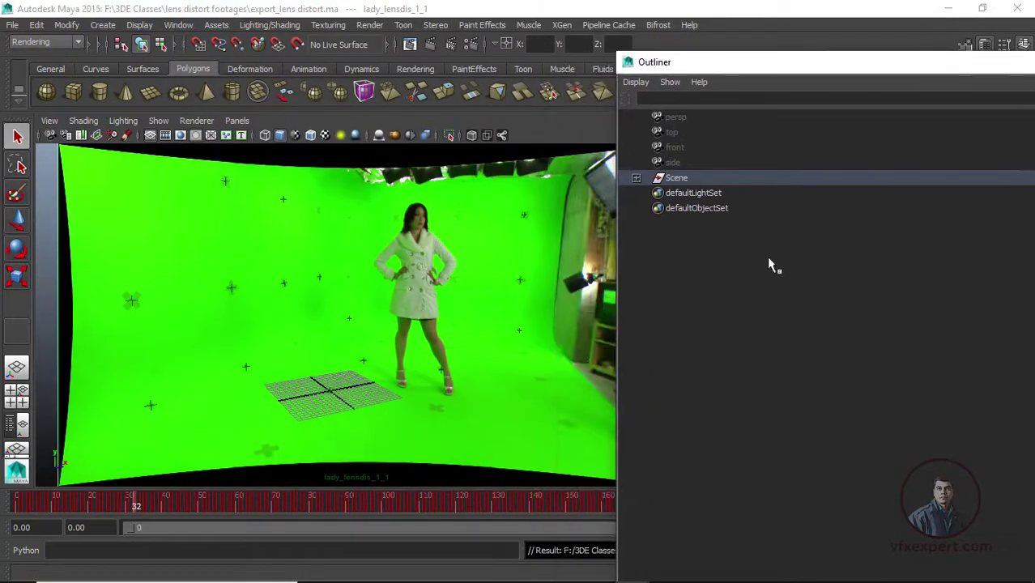
pyautogui.click(150, 93)
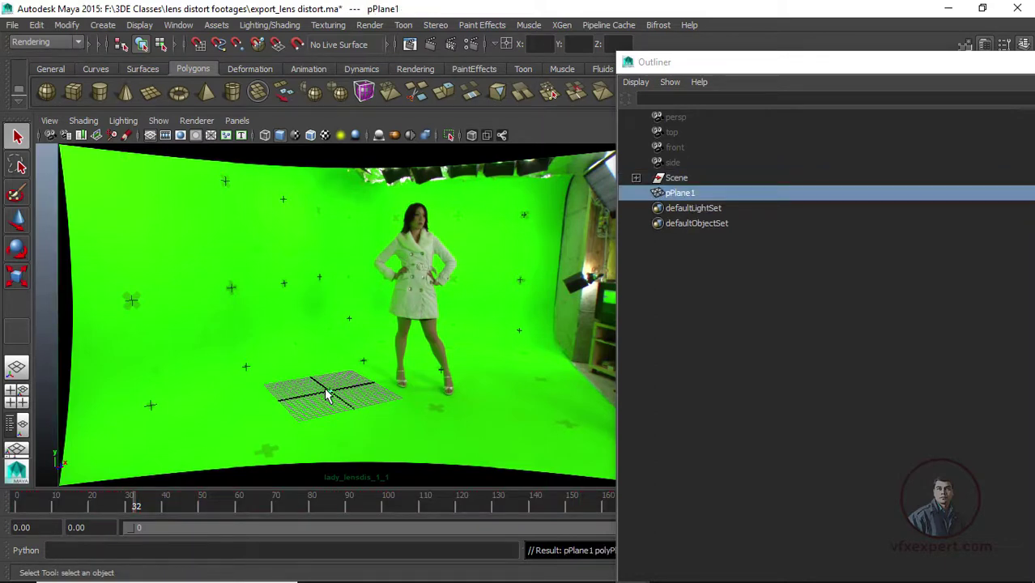
pyautogui.press('r')
pyautogui.moveTo(330, 392); pyautogui.dragTo(406, 434)
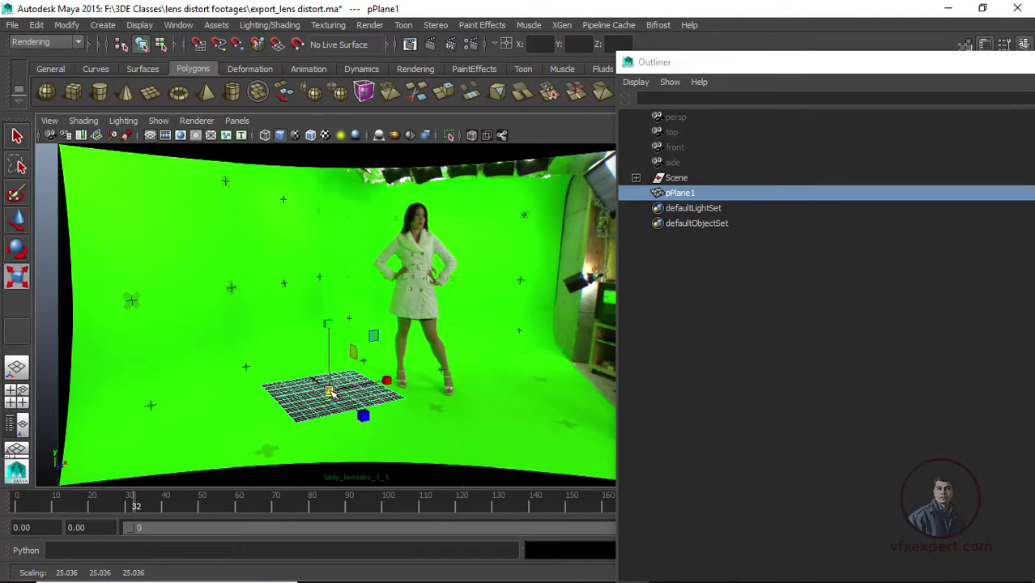
pyautogui.click(444, 417)
pyautogui.click(358, 399)
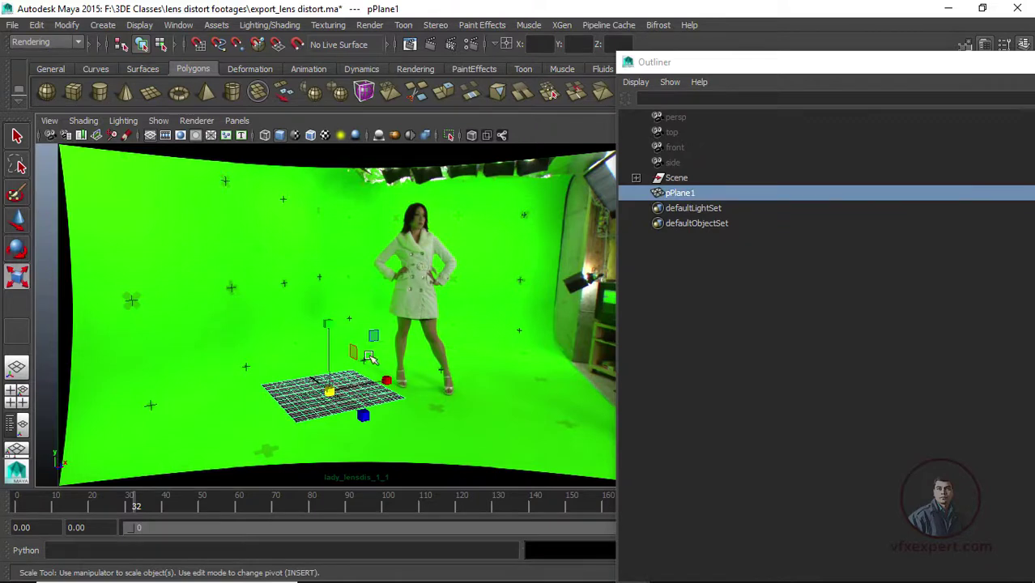
# - Switch the viewport to the persp camera and deselect the plane
pyautogui.click(236, 120)
pyautogui.moveTo(275, 135)
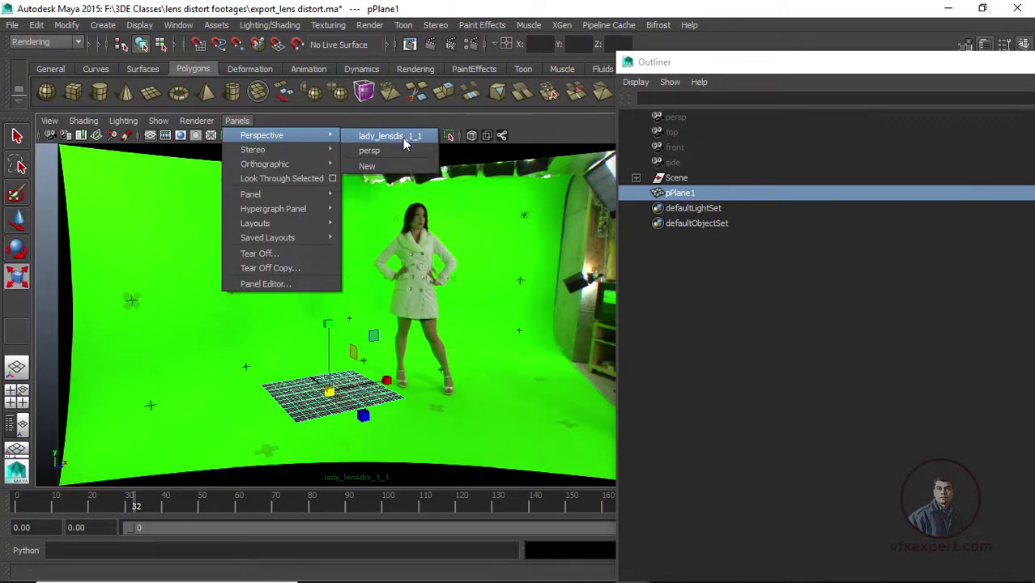
pyautogui.click(370, 151)
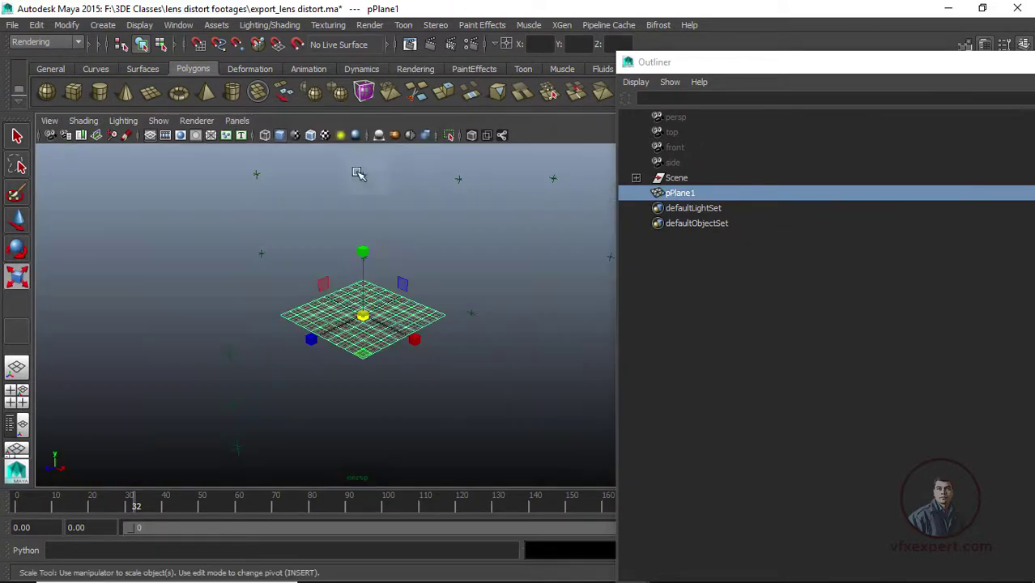
pyautogui.click(423, 405)
pyautogui.keyDown('alt'); pyautogui.moveTo(423, 405); pyautogui.dragTo(402, 389); pyautogui.keyUp('alt')
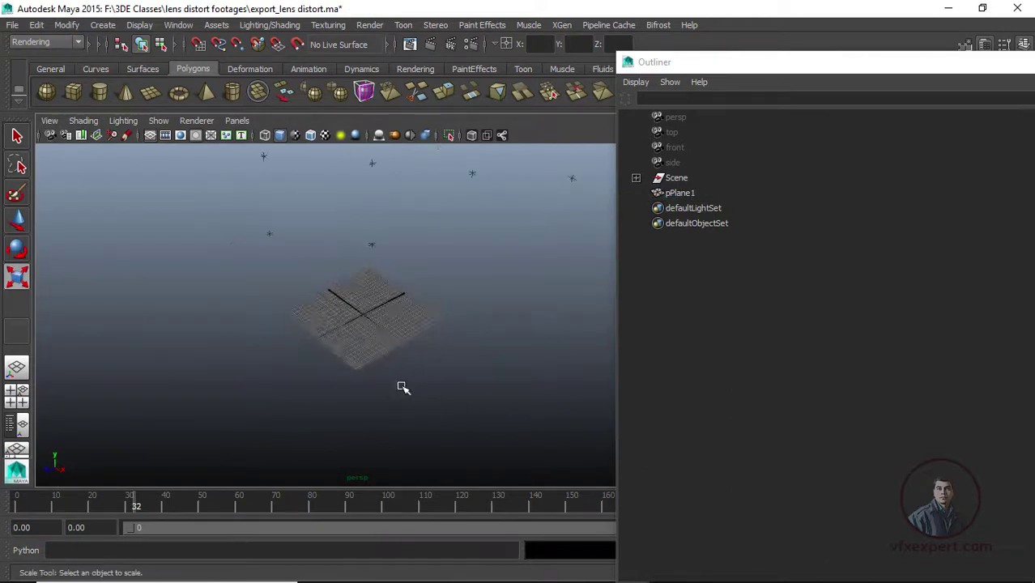
pyautogui.scroll(6, 402, 388)
pyautogui.scroll(-4, 403, 387)
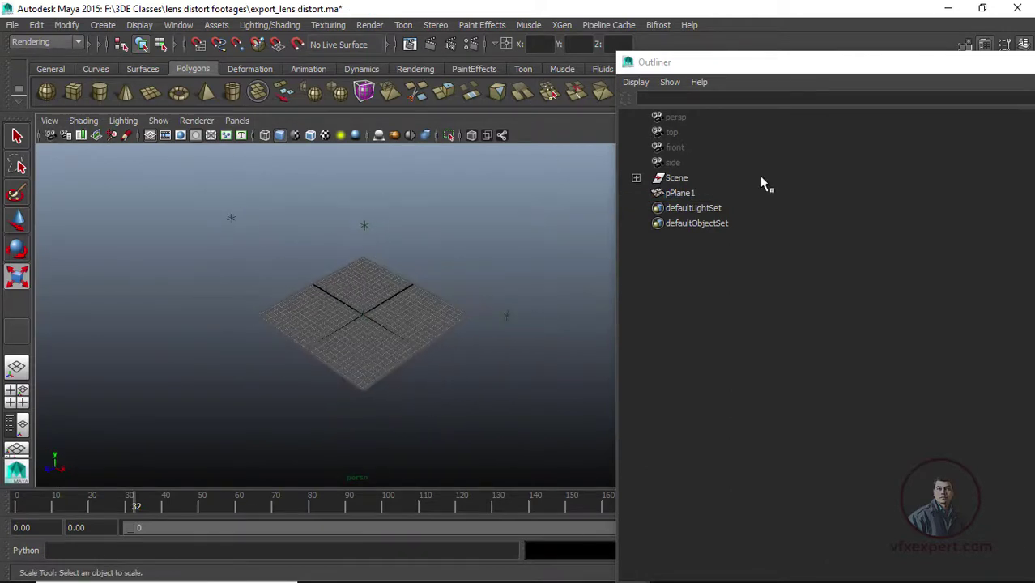
# - Move the Scene group's pivot onto the centre of the grid, and select the polygon plane
pyautogui.click(677, 179)
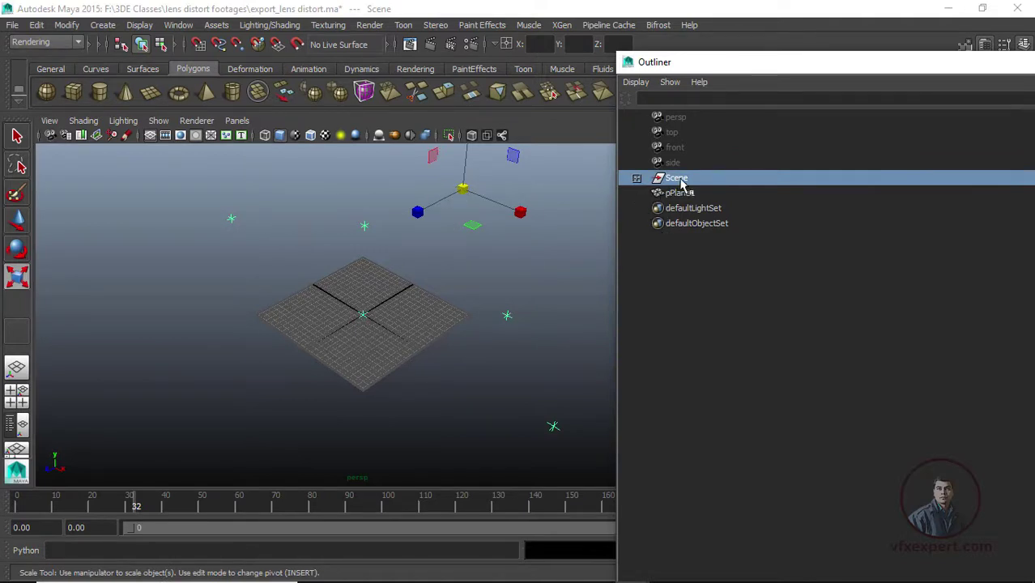
pyautogui.press('w')
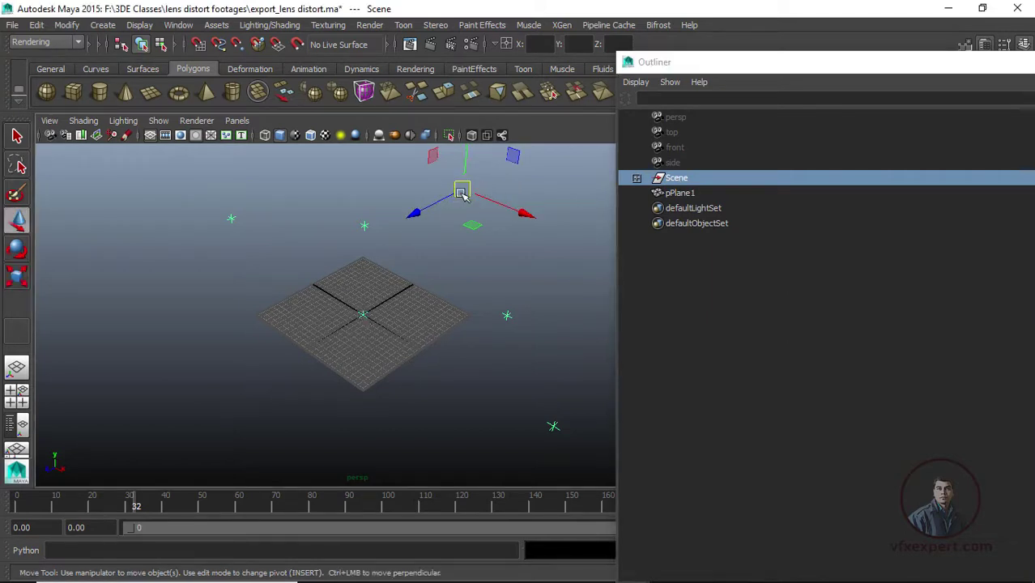
pyautogui.moveTo(462, 193); pyautogui.dragTo(365, 316)
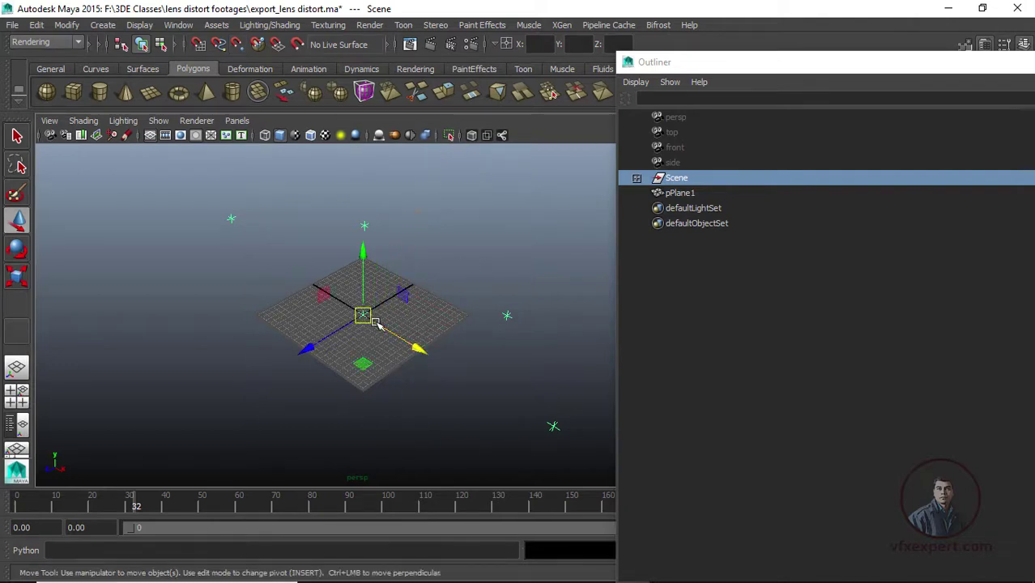
pyautogui.moveTo(418, 382)
pyautogui.keyDown('alt'); pyautogui.mouseDown()
pyautogui.moveTo(400, 377)
pyautogui.moveTo(412, 386)
pyautogui.mouseUp(); pyautogui.keyUp('alt')
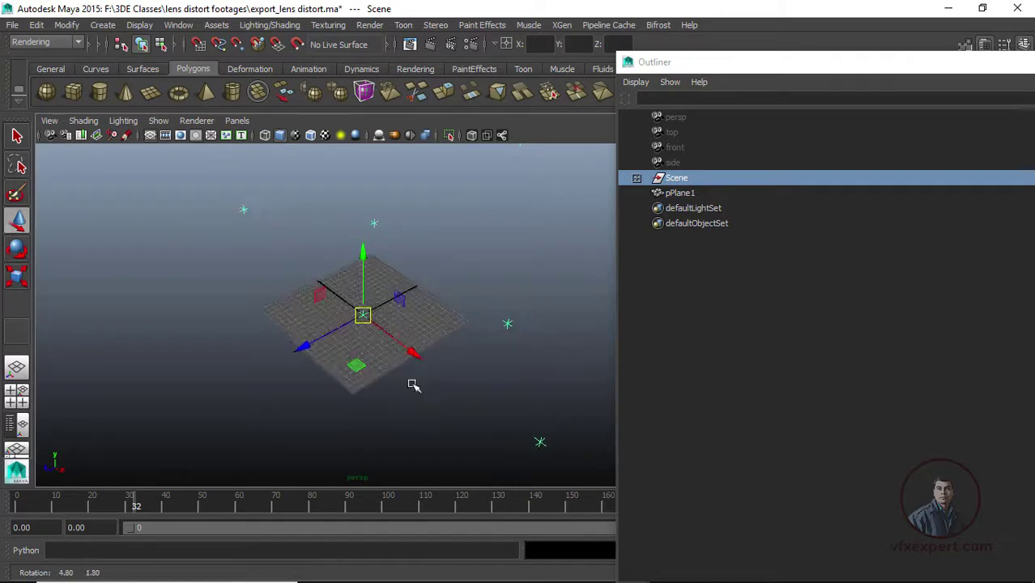
pyautogui.click(384, 354)
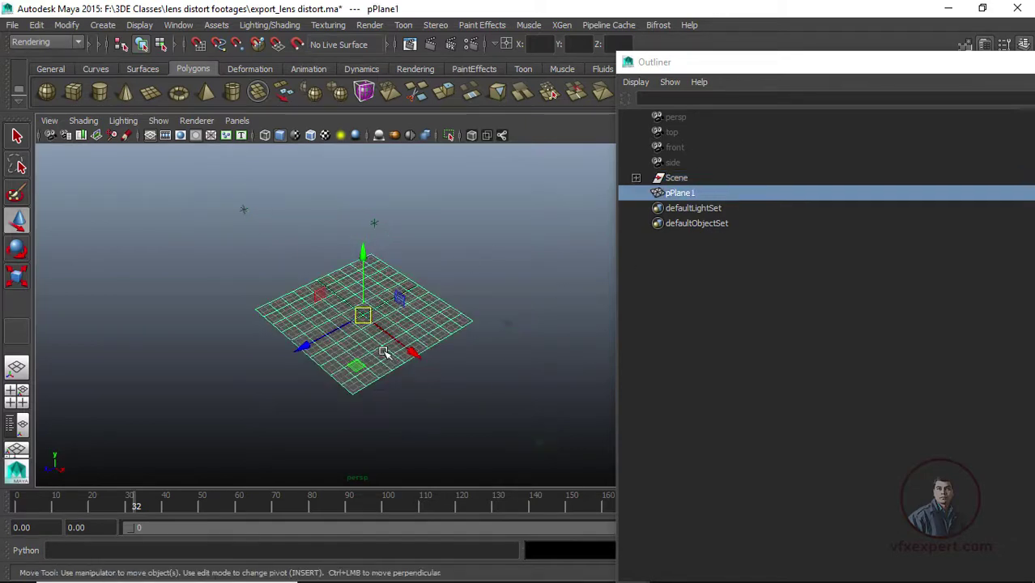
# - Select the Scene group and look through the lady_lensdis_1_1 camera in the viewport
pyautogui.keyDown('alt'); pyautogui.moveTo(381, 427); pyautogui.dragTo(388, 328); pyautogui.keyUp('alt')
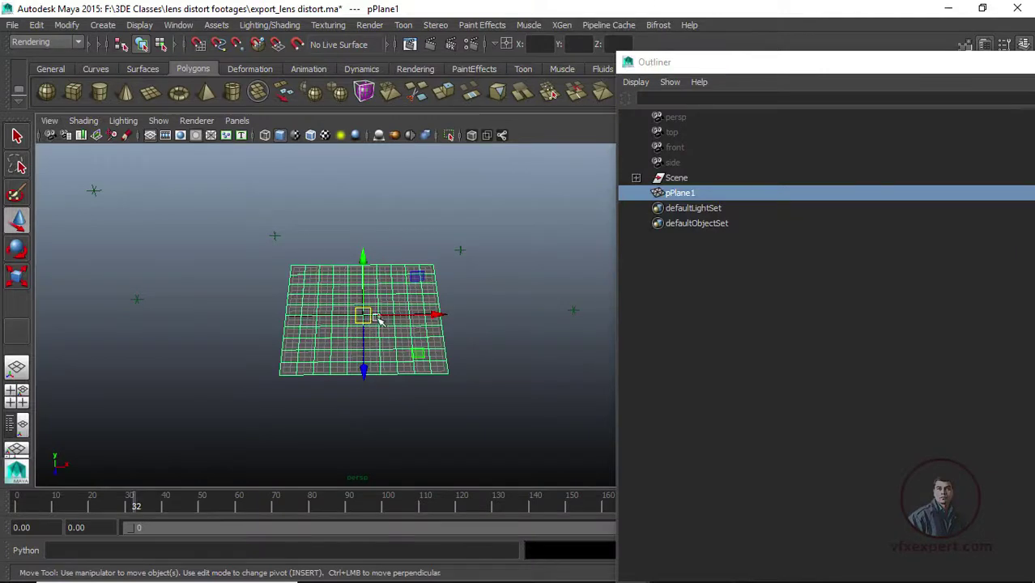
pyautogui.keyDown('alt'); pyautogui.moveTo(420, 395); pyautogui.dragTo(474, 384); pyautogui.keyUp('alt')
pyautogui.click(711, 272)
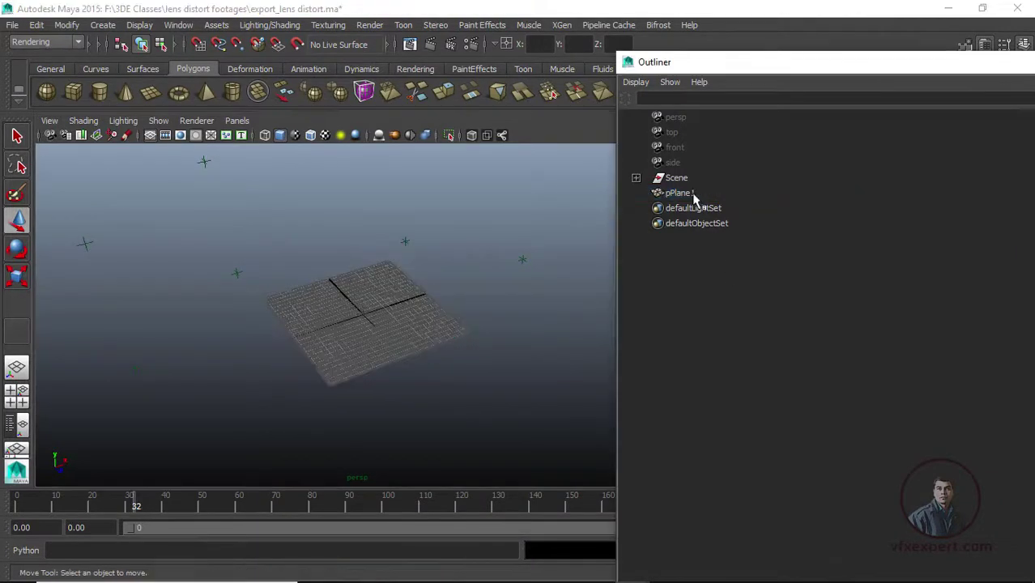
pyautogui.click(677, 178)
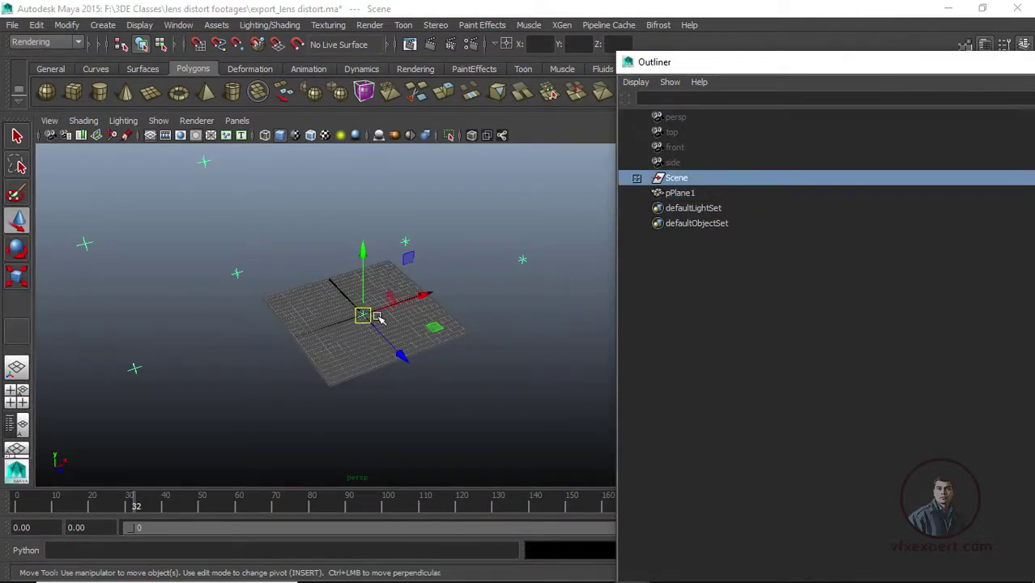
pyautogui.moveTo(364, 316)
pyautogui.mouseDown()
pyautogui.moveTo(378, 312)
pyautogui.moveTo(364, 316)
pyautogui.mouseUp()
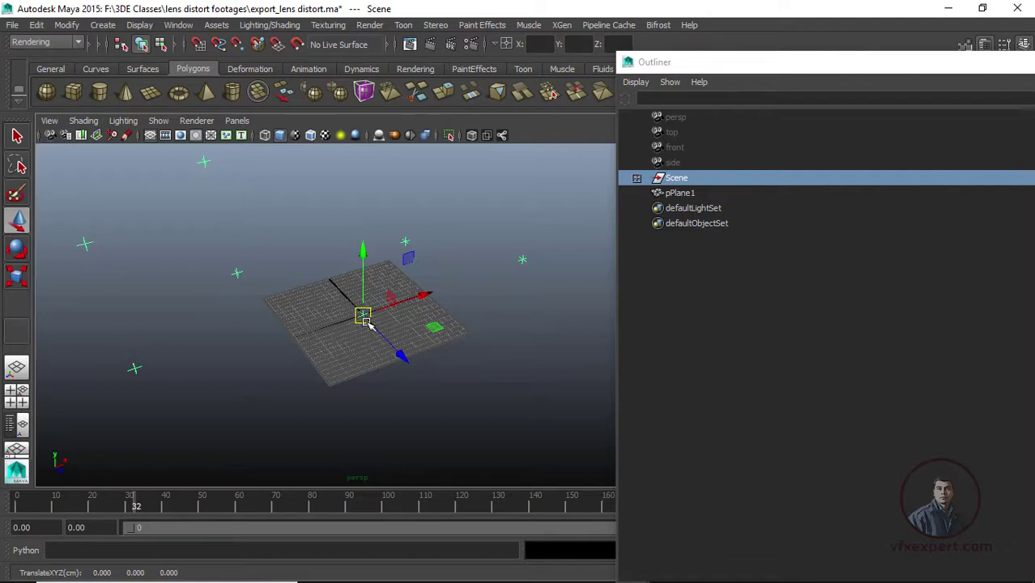
pyautogui.click(237, 120)
pyautogui.moveTo(270, 140)
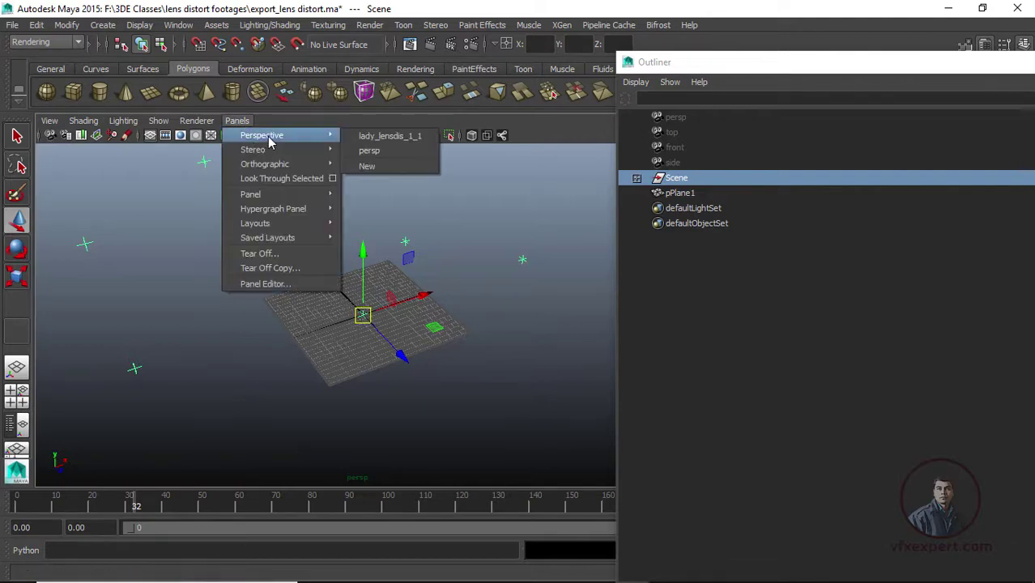
pyautogui.click(370, 136)
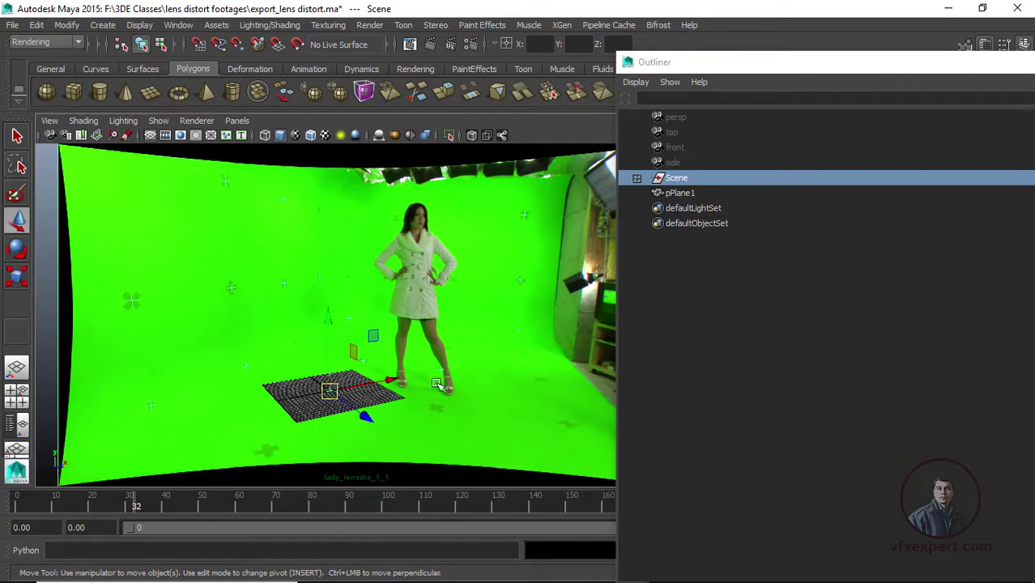
# - Scale the polygon plane uniformly to about 42.4, hide the viewport grid and deselect the plane
pyautogui.click(708, 293)
pyautogui.click(682, 196)
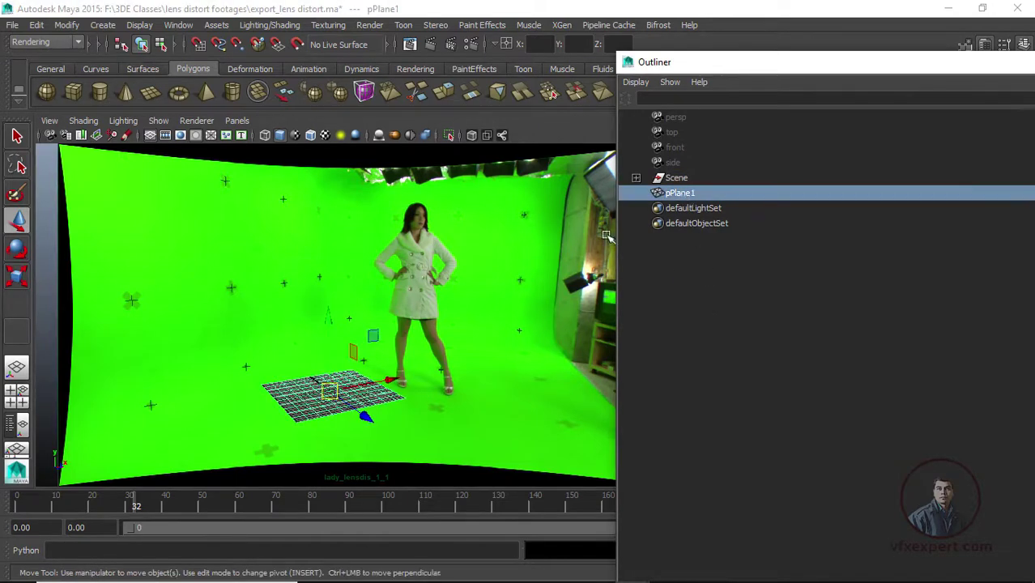
pyautogui.press('r')
pyautogui.moveTo(335, 402)
pyautogui.mouseDown()
pyautogui.moveTo(344, 406)
pyautogui.moveTo(332, 412)
pyautogui.mouseUp()
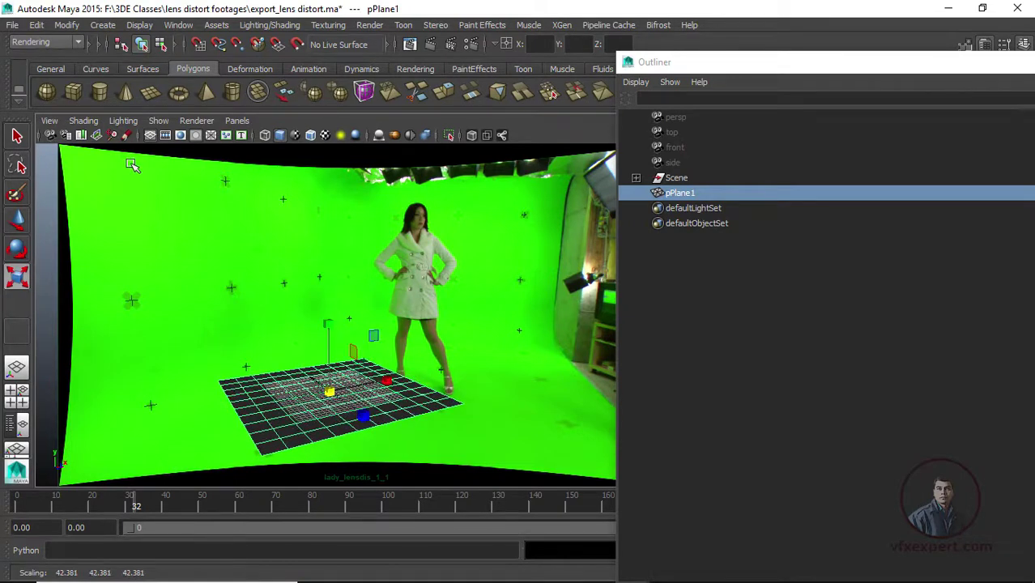
pyautogui.click(155, 137)
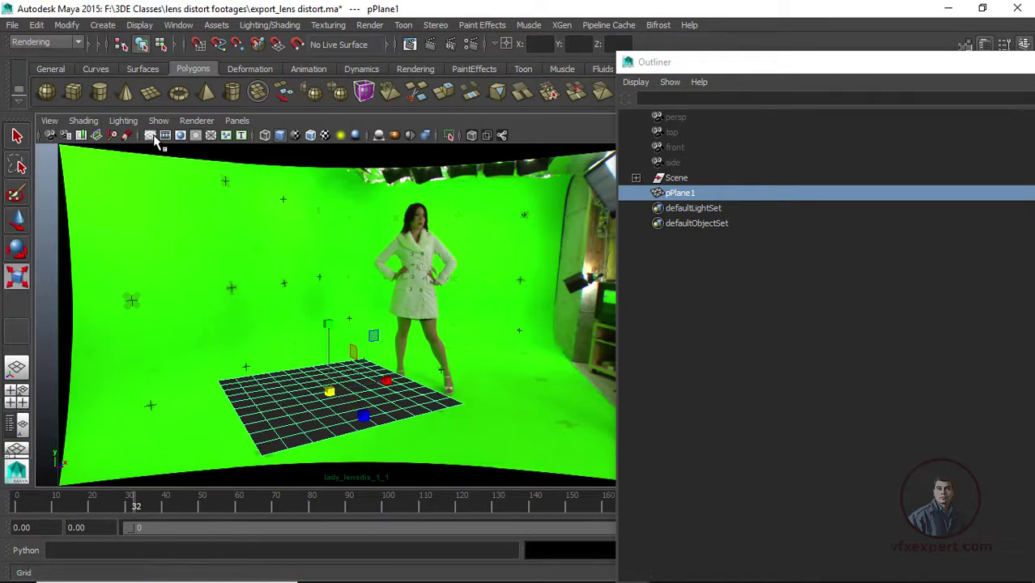
pyautogui.click(462, 430)
pyautogui.click(401, 411)
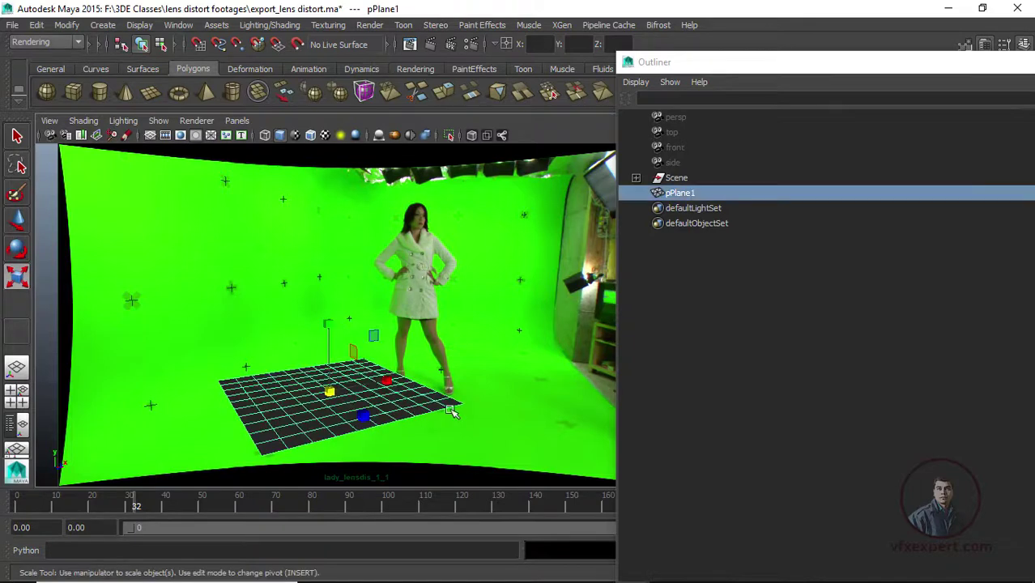
pyautogui.click(491, 400)
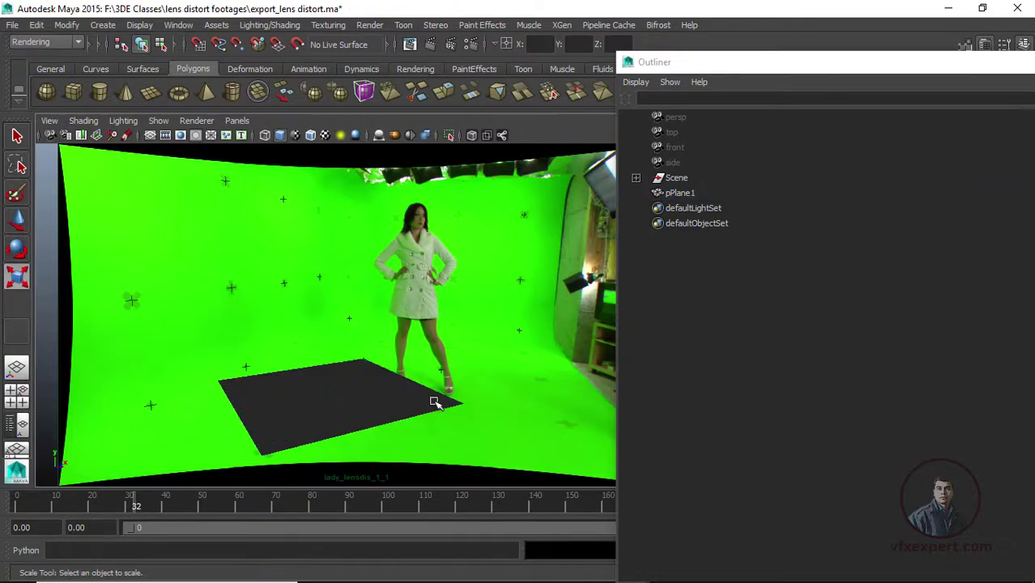
# - Rotate the Scene group by about 18.7 degrees in Y to line the plane up with the studio floor
pyautogui.click(677, 179)
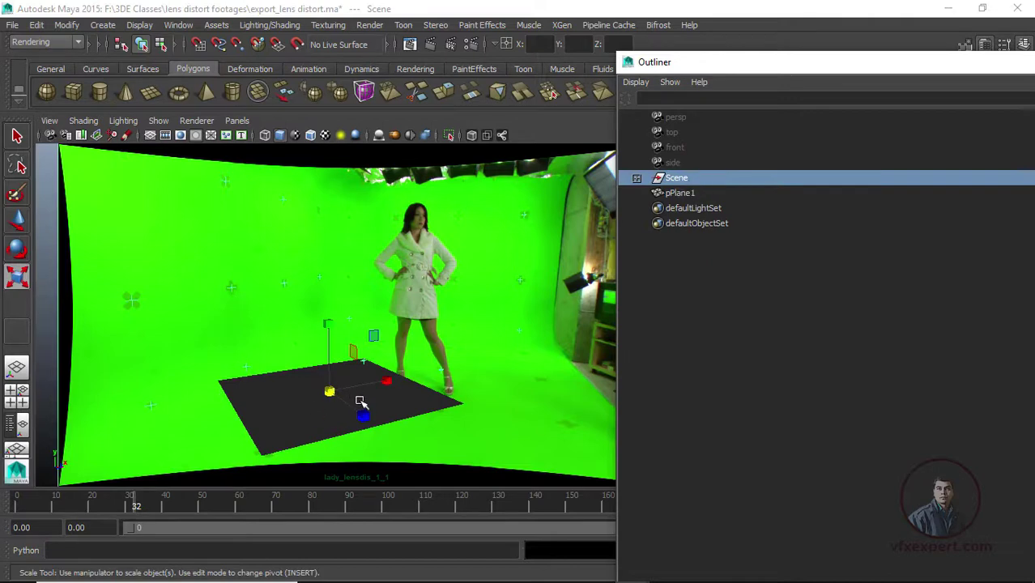
pyautogui.moveTo(723, 70); pyautogui.dragTo(565, 376)
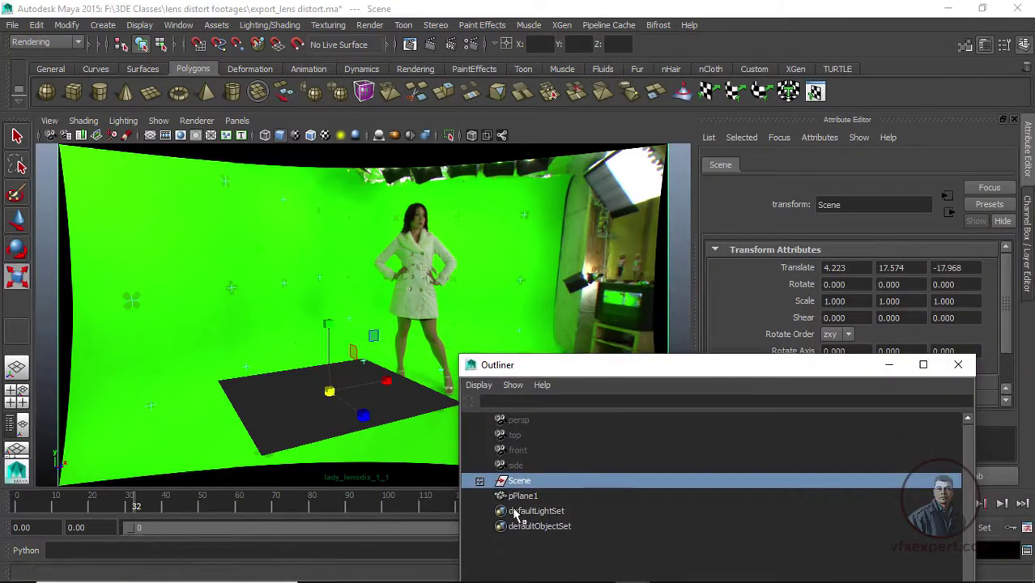
pyautogui.moveTo(683, 375); pyautogui.dragTo(607, 430)
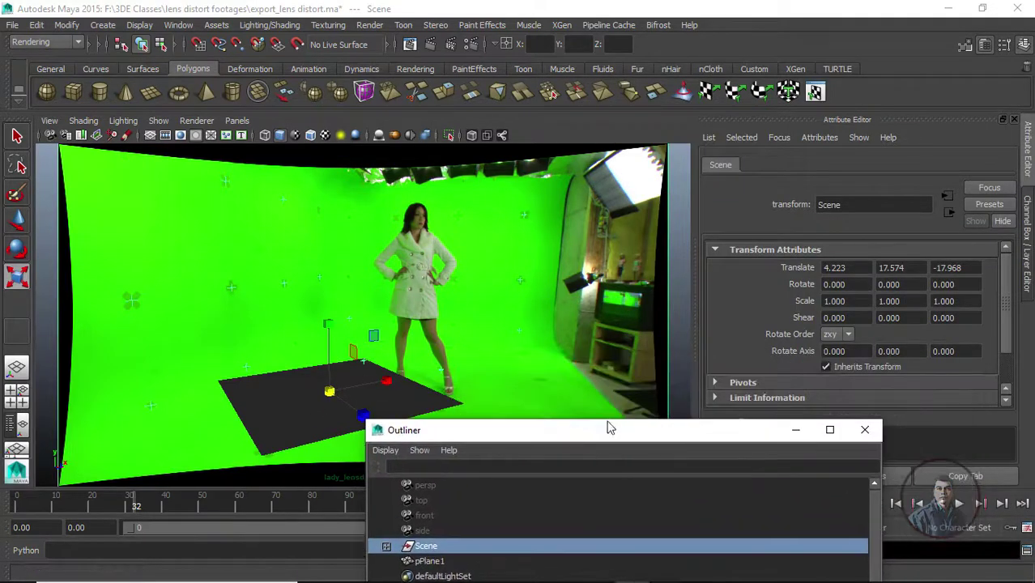
pyautogui.click(1029, 212)
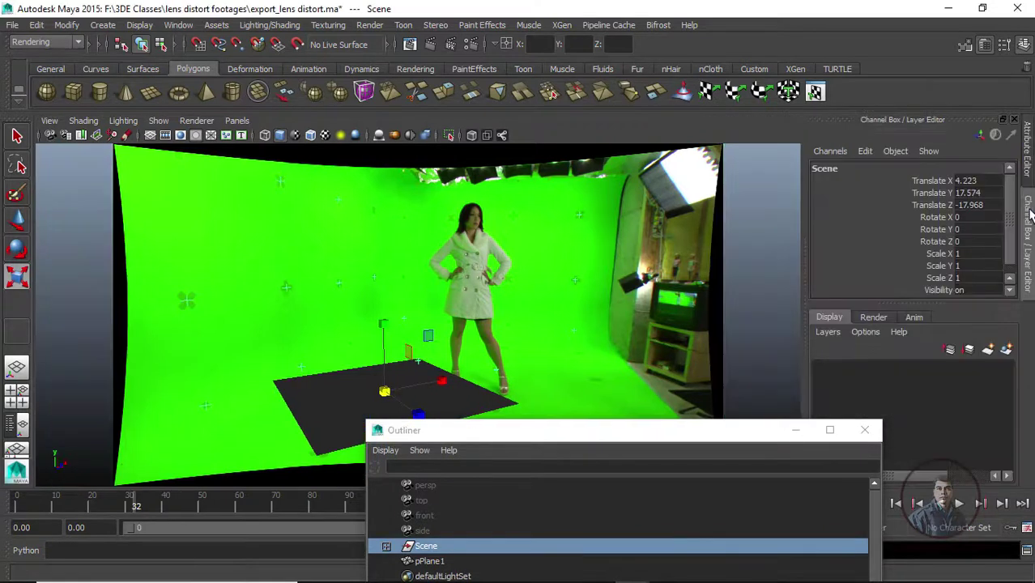
pyautogui.click(957, 230)
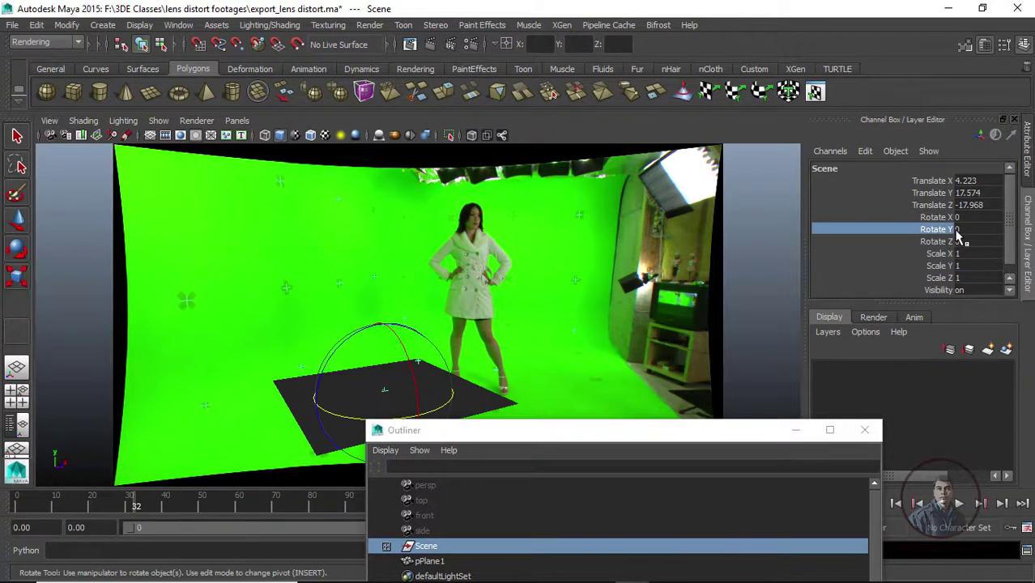
pyautogui.moveTo(656, 300); pyautogui.dragTo(609, 294, button='middle')
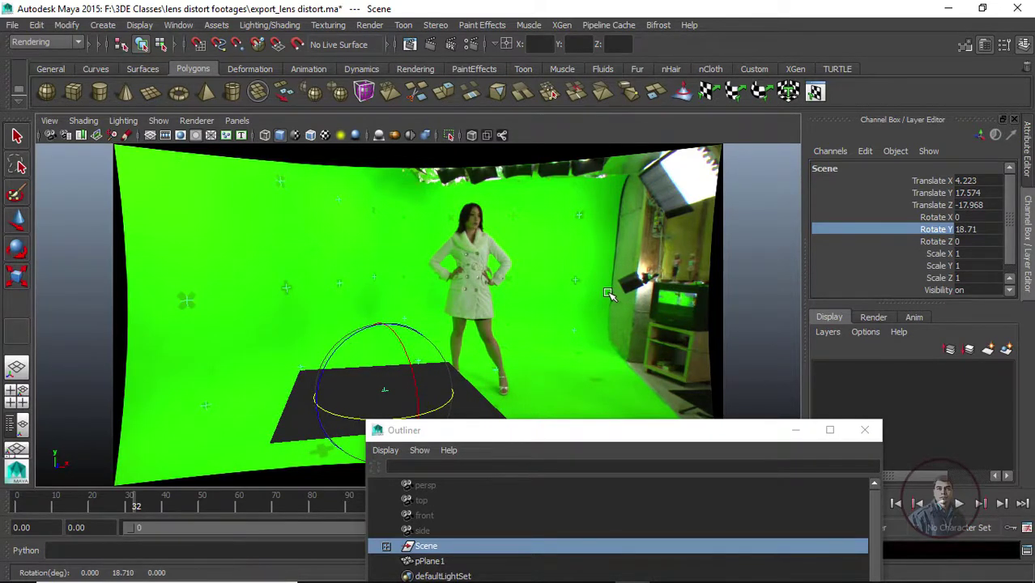
# - Minimize the Outliner, deselect everything, and play and scrub the shot to check how the plane sticks to the floor
pyautogui.click(794, 435)
pyautogui.click(762, 346)
pyautogui.hotkey('alt', 'v')
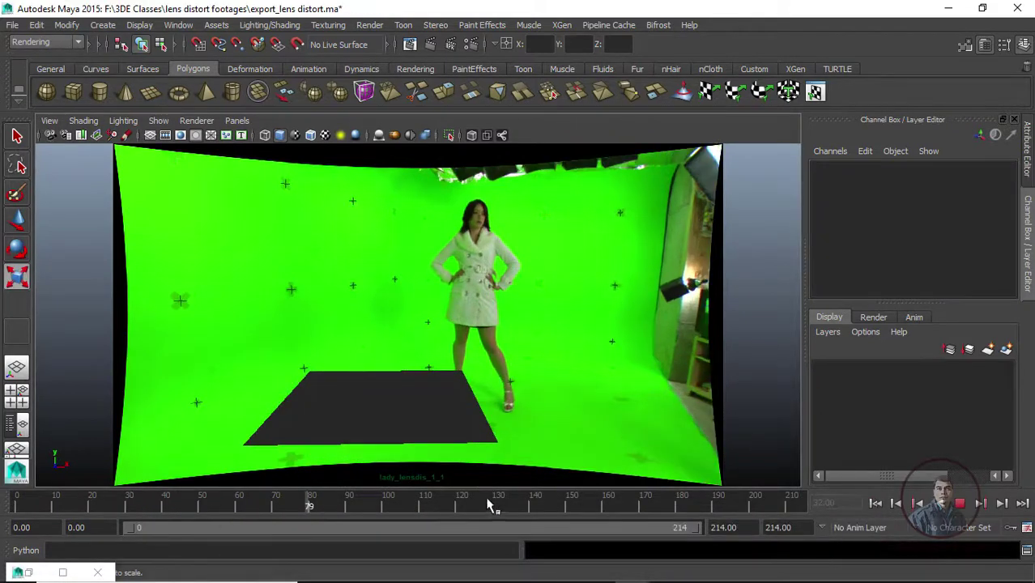
pyautogui.moveTo(490, 504); pyautogui.dragTo(126, 497)
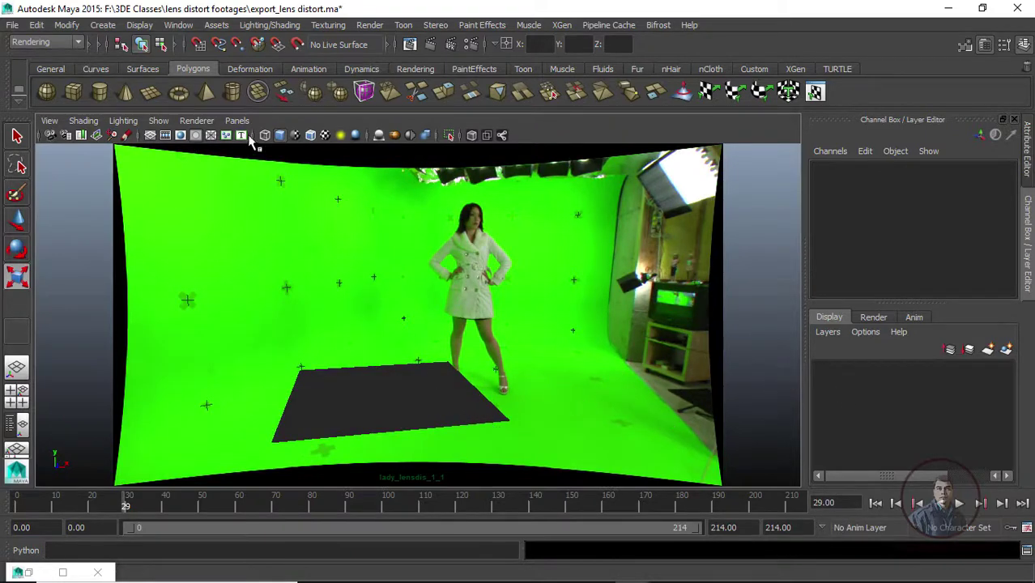
# - Put the polygon plane on a new display layer and hide that layer
pyautogui.click(499, 410)
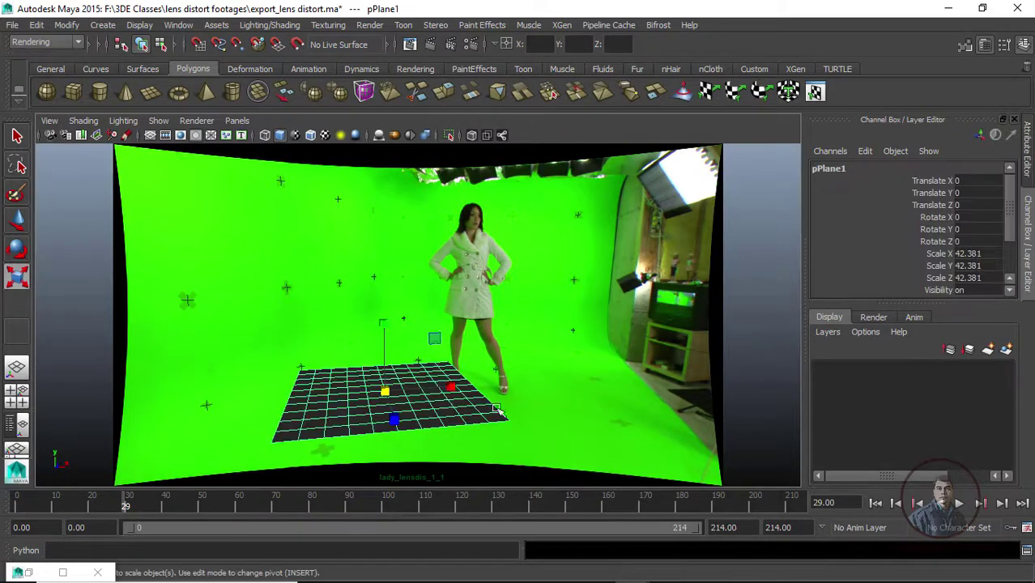
pyautogui.click(1006, 349)
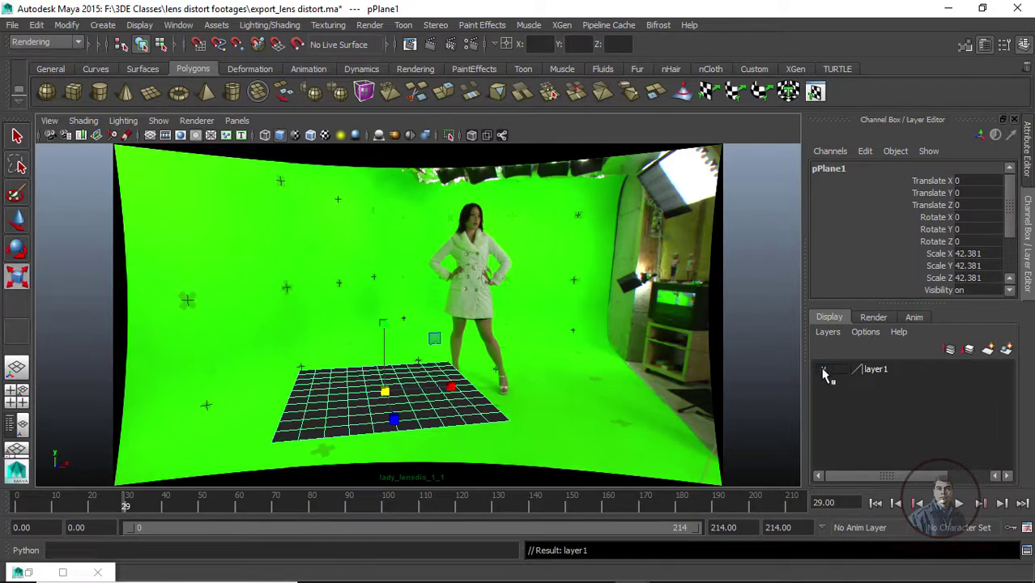
pyautogui.click(823, 370)
pyautogui.click(619, 416)
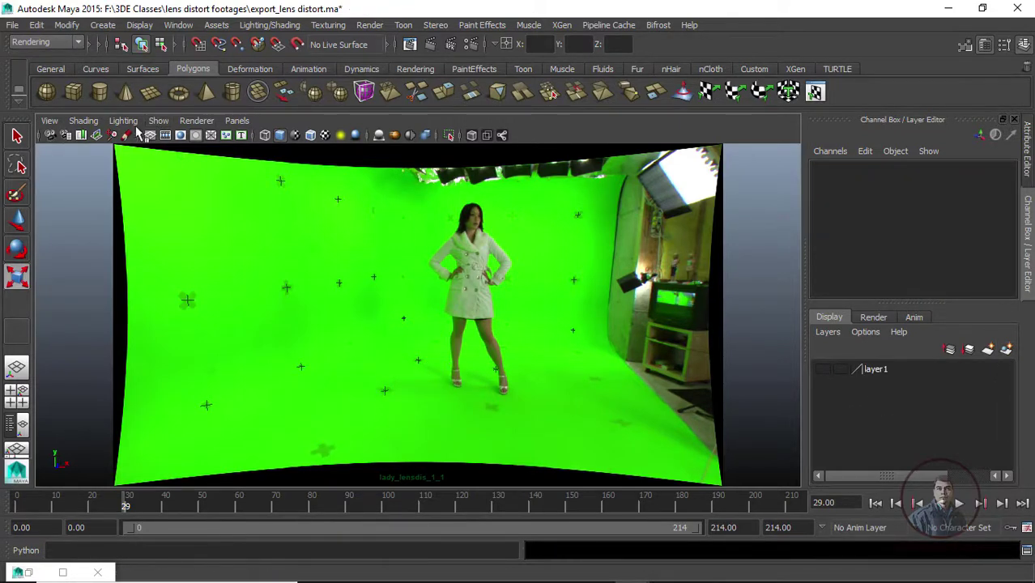
# - Import room.mb from the 3de folder in the project's scenes directory
pyautogui.click(13, 25)
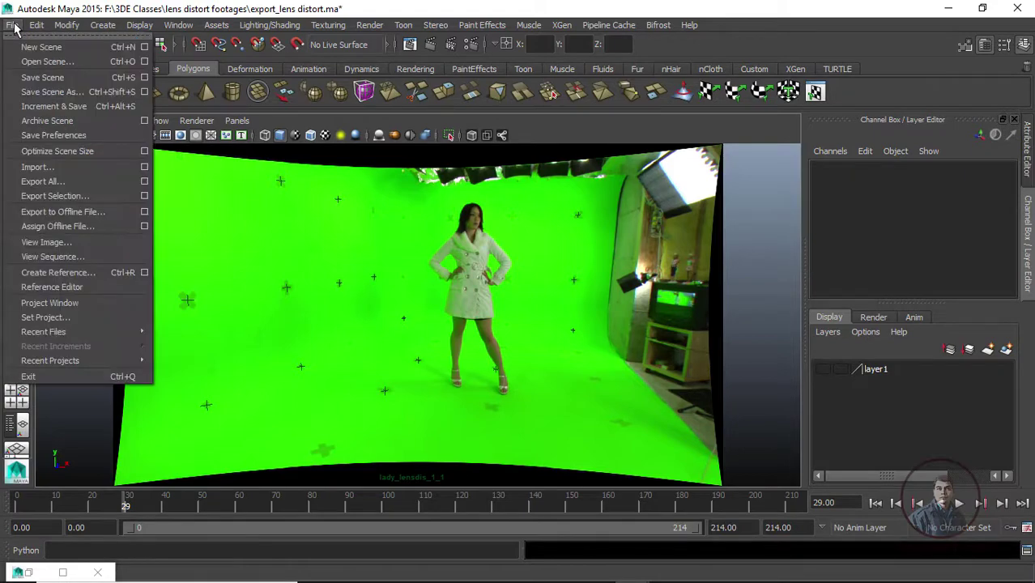
pyautogui.click(39, 167)
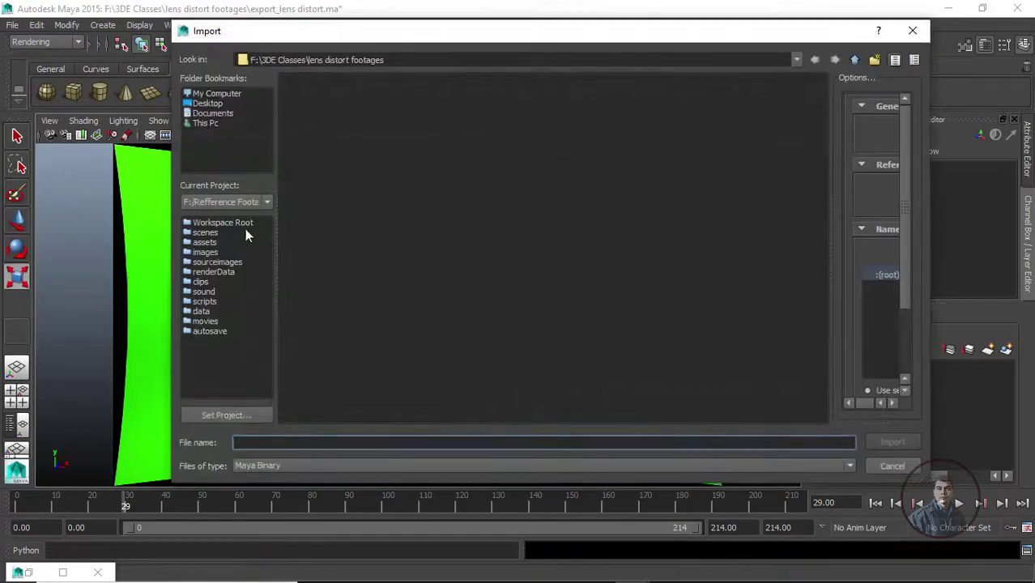
pyautogui.click(206, 233)
pyautogui.doubleClick(305, 100)
pyautogui.click(324, 141)
pyautogui.click(889, 442)
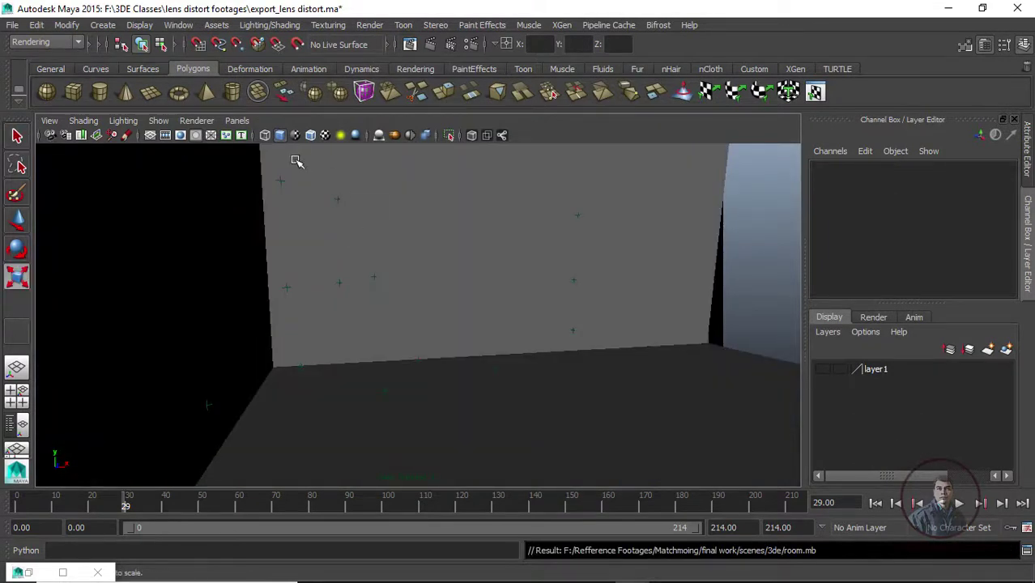
# - Examine the imported room against the tracking points from the persp camera, and return to the lady_lensdis_1_1 camera
pyautogui.click(238, 120)
pyautogui.moveTo(280, 137)
pyautogui.click(371, 152)
pyautogui.keyDown('alt'); pyautogui.moveTo(492, 366); pyautogui.dragTo(550, 289); pyautogui.keyUp('alt')
pyautogui.press('f')
pyautogui.keyDown('alt'); pyautogui.moveTo(502, 331); pyautogui.dragTo(588, 325); pyautogui.keyUp('alt')
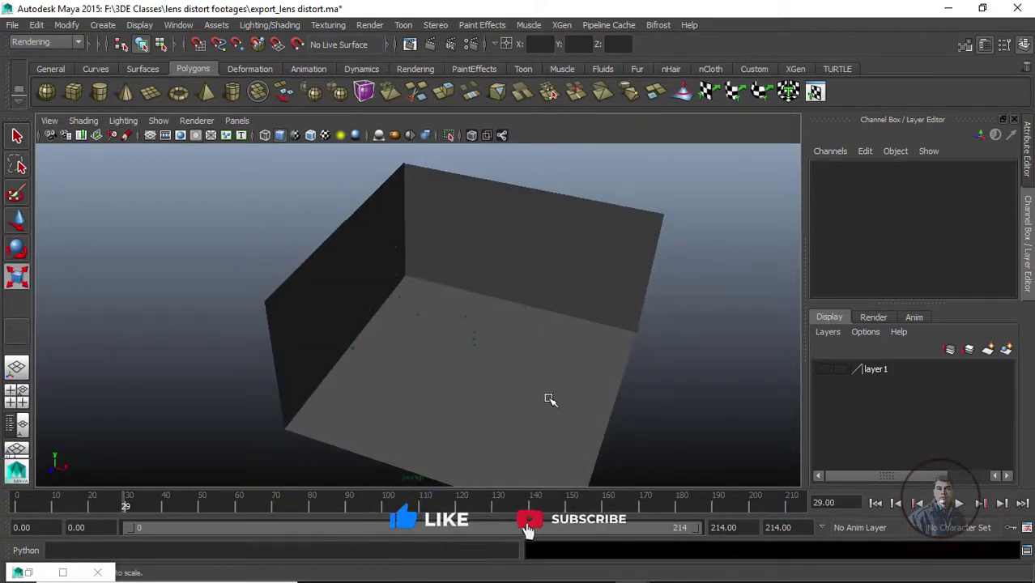
pyautogui.keyDown('alt'); pyautogui.moveTo(647, 446); pyautogui.dragTo(452, 375); pyautogui.keyUp('alt')
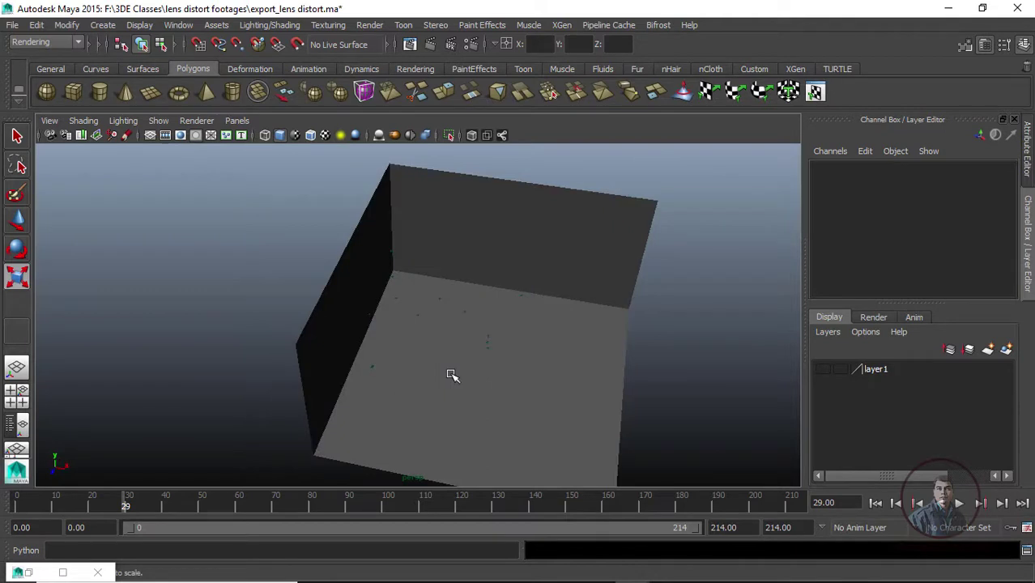
pyautogui.scroll(2, 452, 375)
pyautogui.click(237, 121)
pyautogui.moveTo(286, 140)
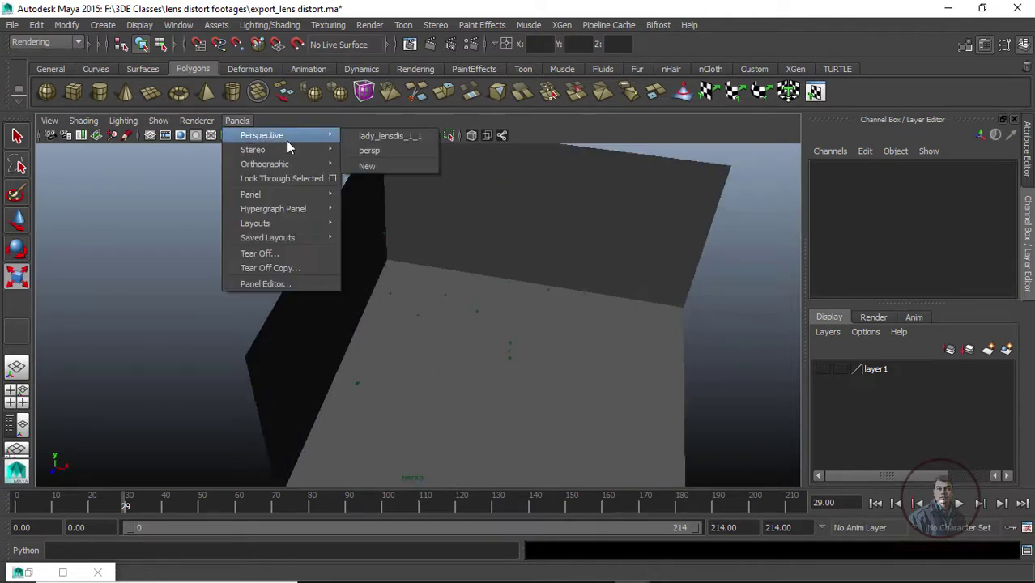
pyautogui.click(387, 137)
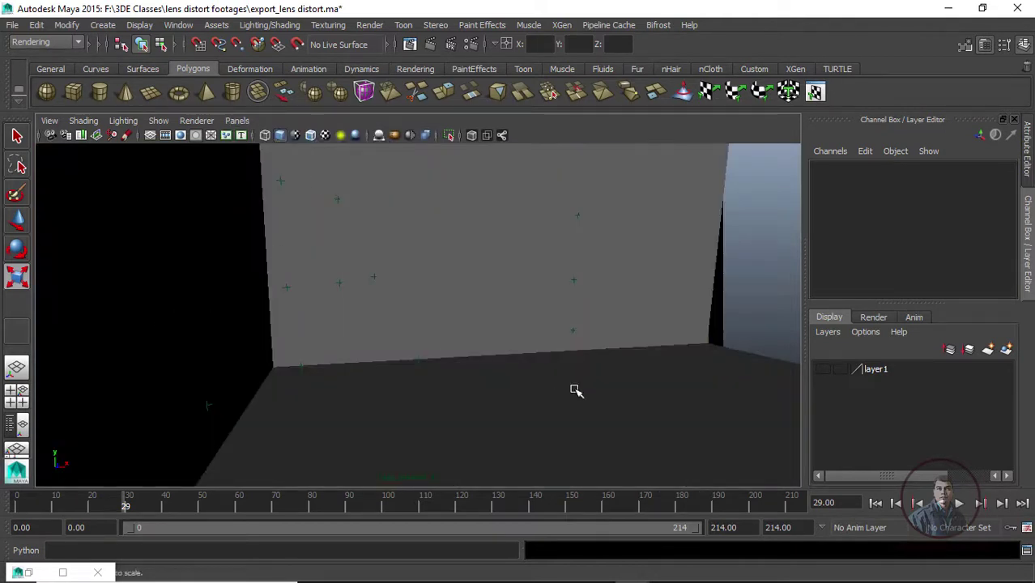
# - Put the imported room on a new display layer named room1 and hide it
pyautogui.click(663, 410)
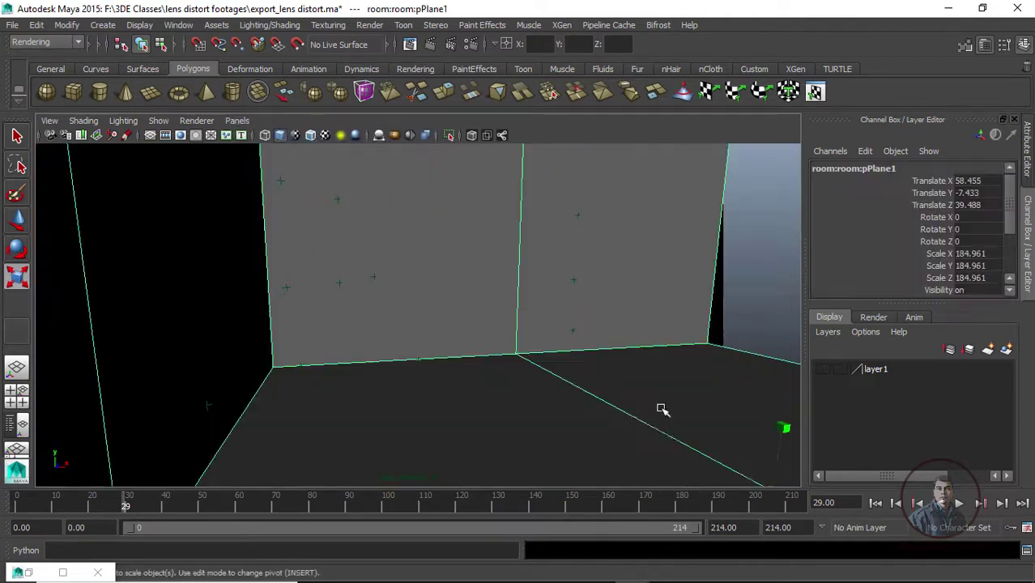
pyautogui.click(1006, 349)
pyautogui.doubleClick(883, 370)
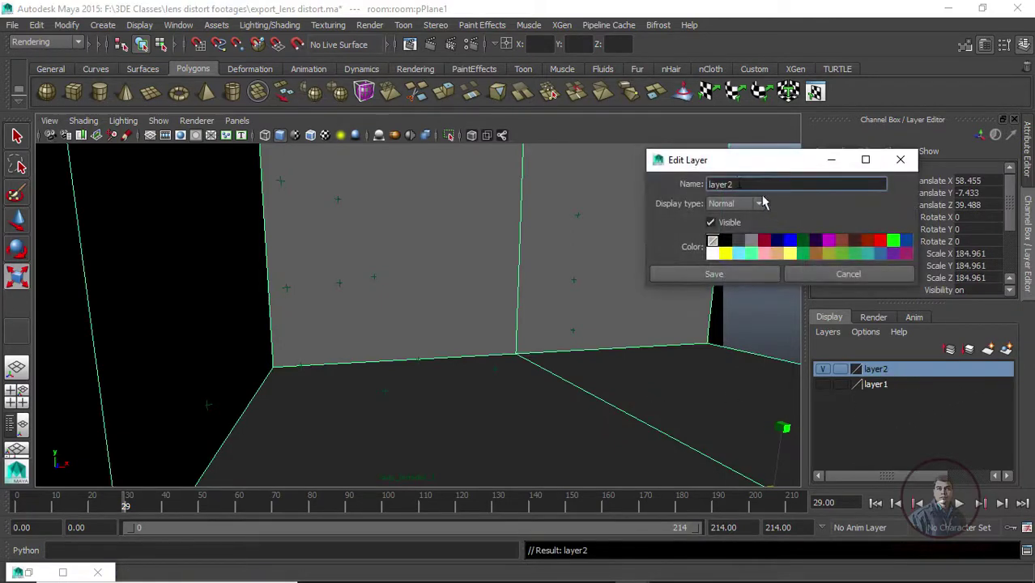
pyautogui.moveTo(737, 183); pyautogui.dragTo(644, 180)
pyautogui.click(721, 276)
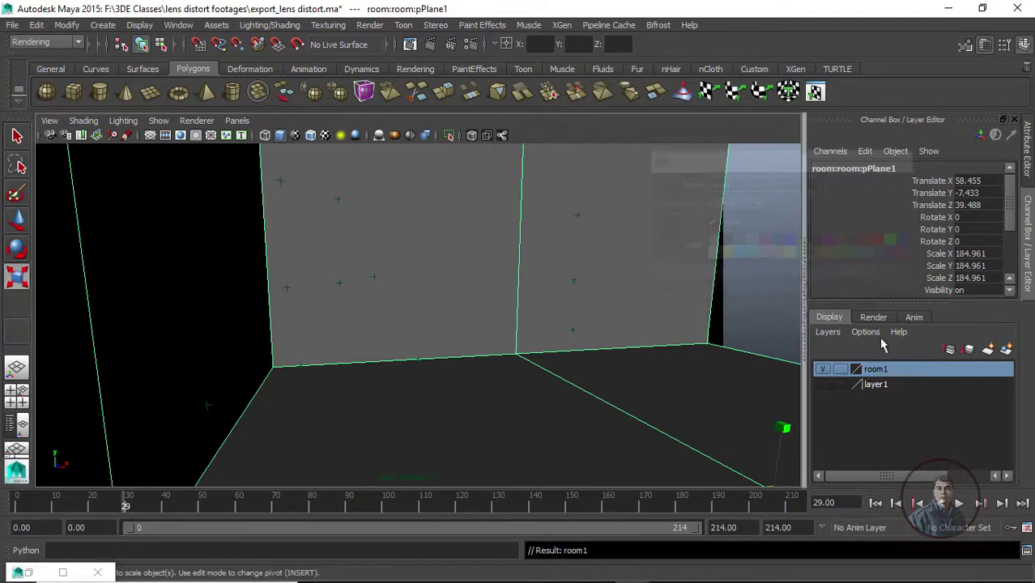
pyautogui.click(822, 369)
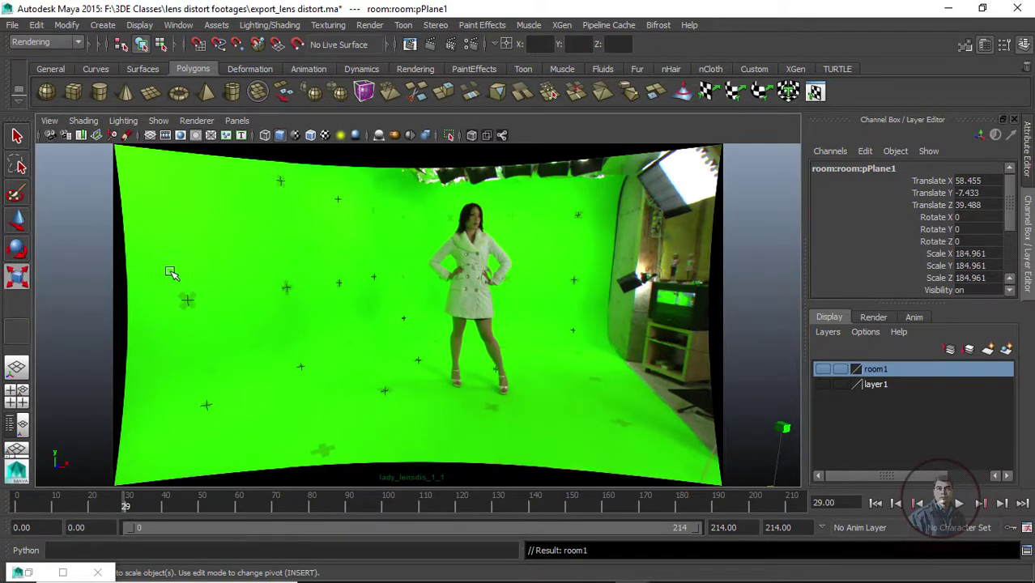
# - Examine the tracking points along the green-screen wall from the persp camera
pyautogui.moveTo(154, 262); pyautogui.dragTo(347, 317)
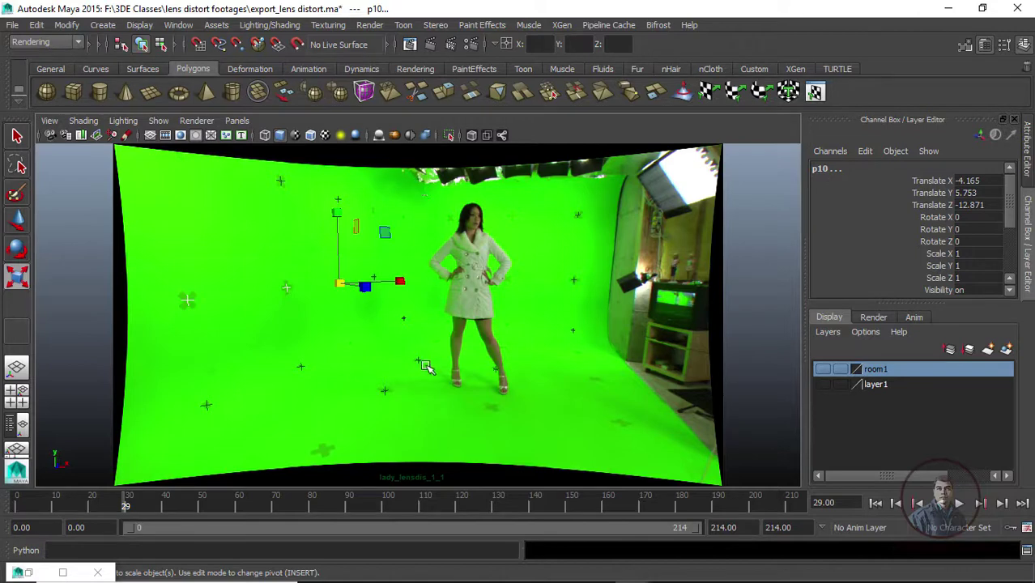
pyautogui.click(237, 120)
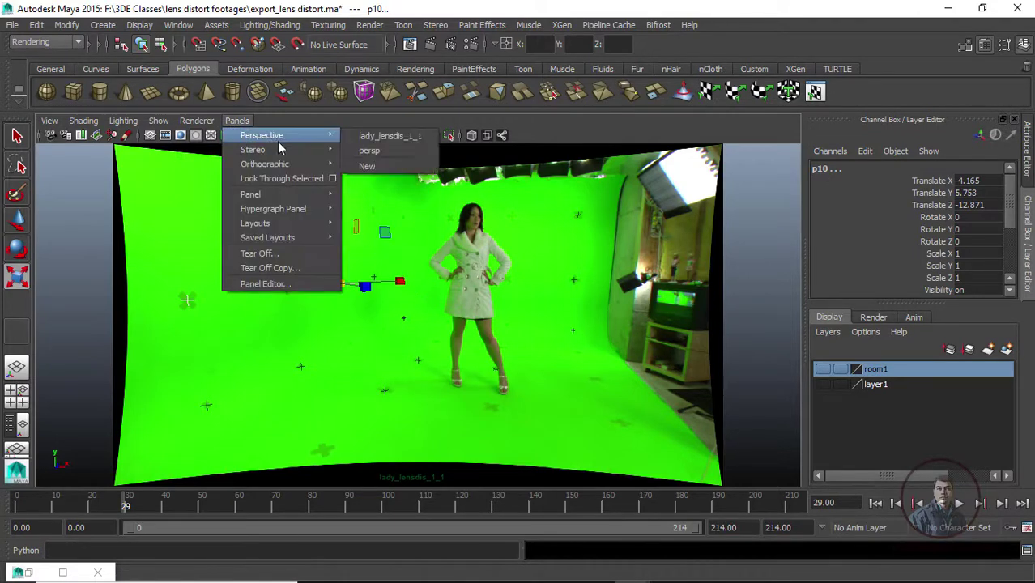
pyautogui.moveTo(280, 137)
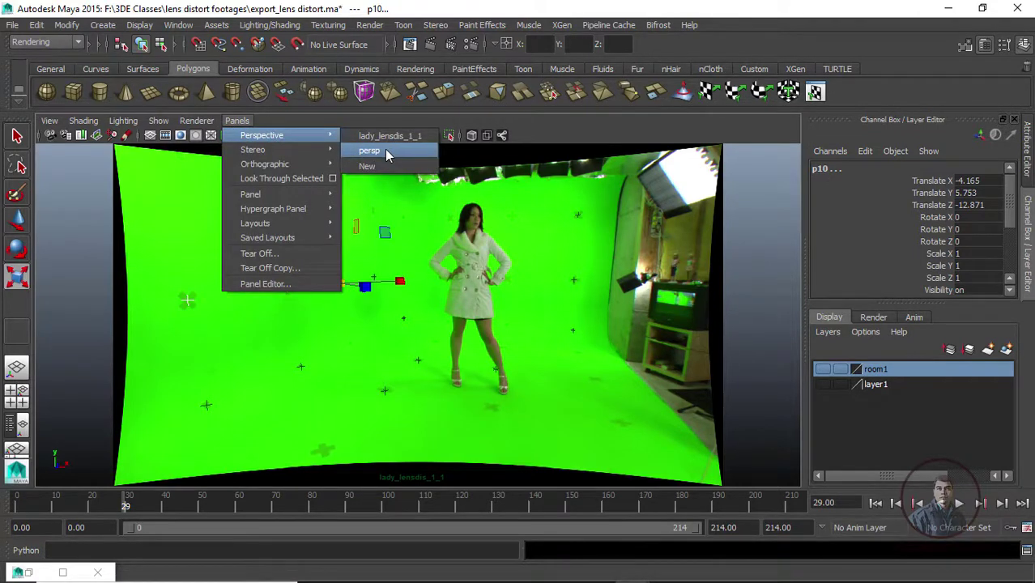
pyautogui.click(391, 152)
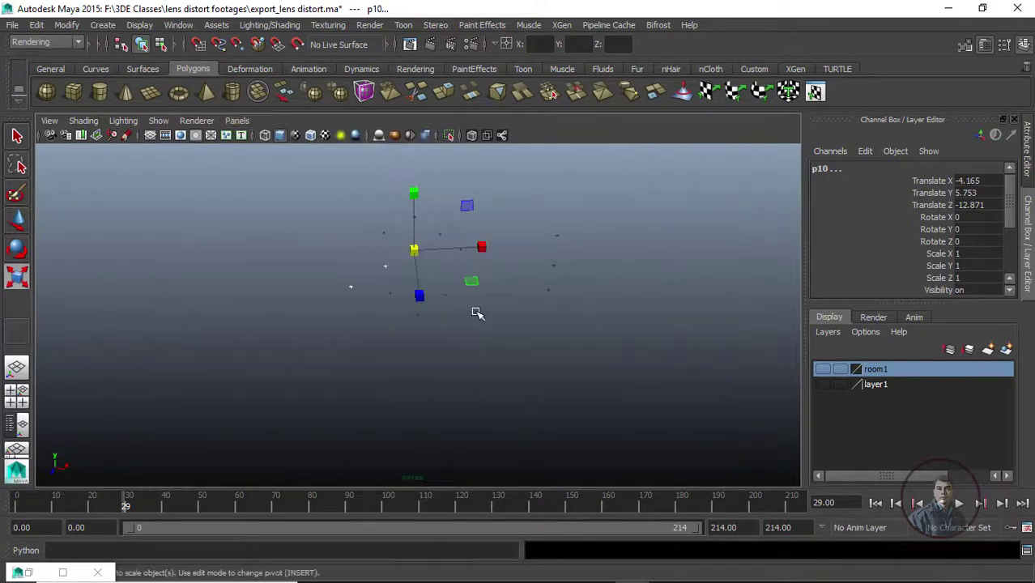
pyautogui.keyDown('alt'); pyautogui.moveTo(480, 313); pyautogui.dragTo(430, 257); pyautogui.keyUp('alt')
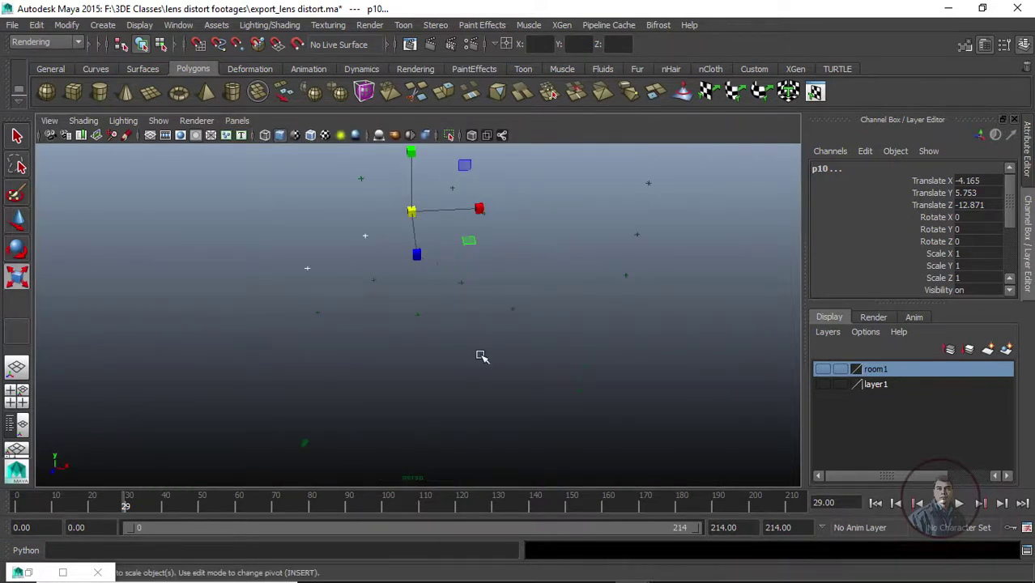
pyautogui.click(594, 404)
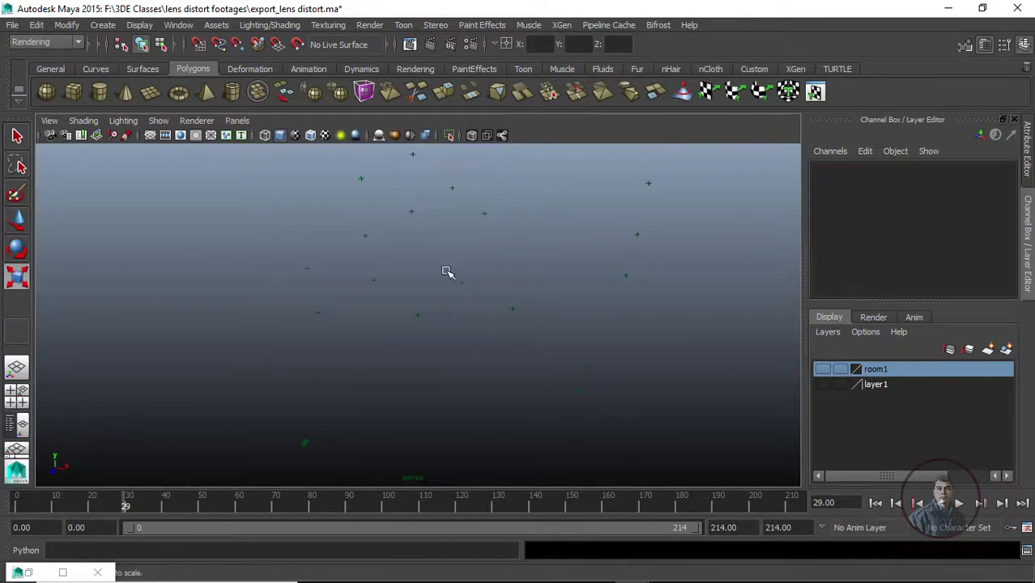
pyautogui.moveTo(419, 204); pyautogui.dragTo(290, 264)
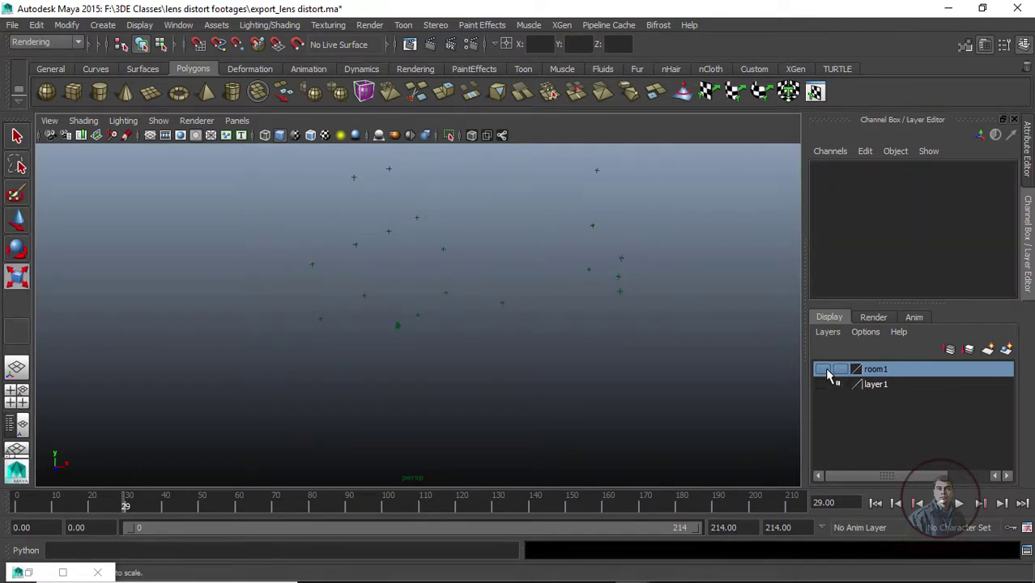
# - Show the room1 layer, rotate the room about Y to about -28.5 degrees, and view it in wireframe through the lady_lensdis_1_1 camera
pyautogui.click(823, 370)
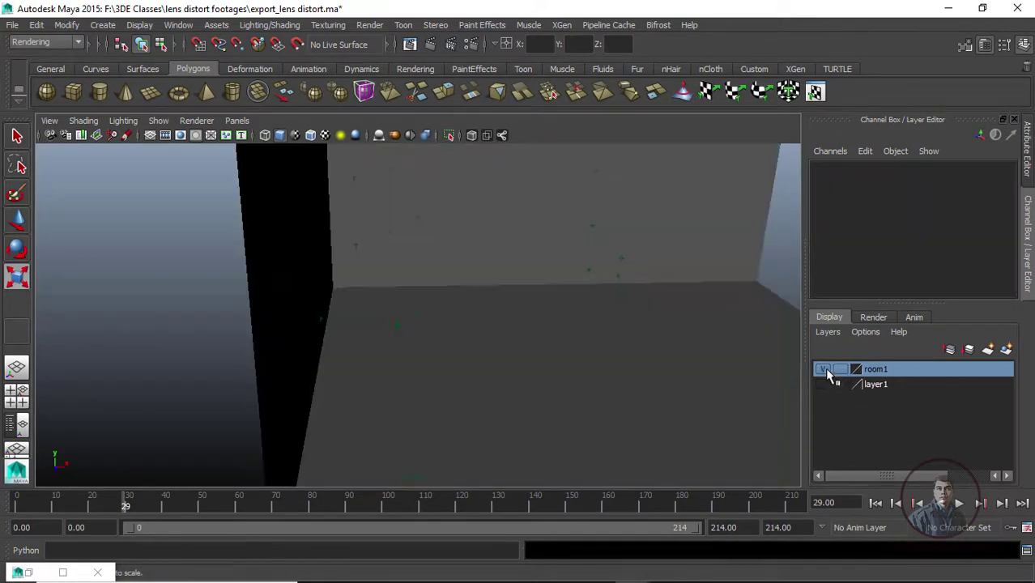
pyautogui.keyDown('alt'); pyautogui.moveTo(528, 289); pyautogui.dragTo(430, 356); pyautogui.keyUp('alt')
pyautogui.scroll(-5, 431, 312)
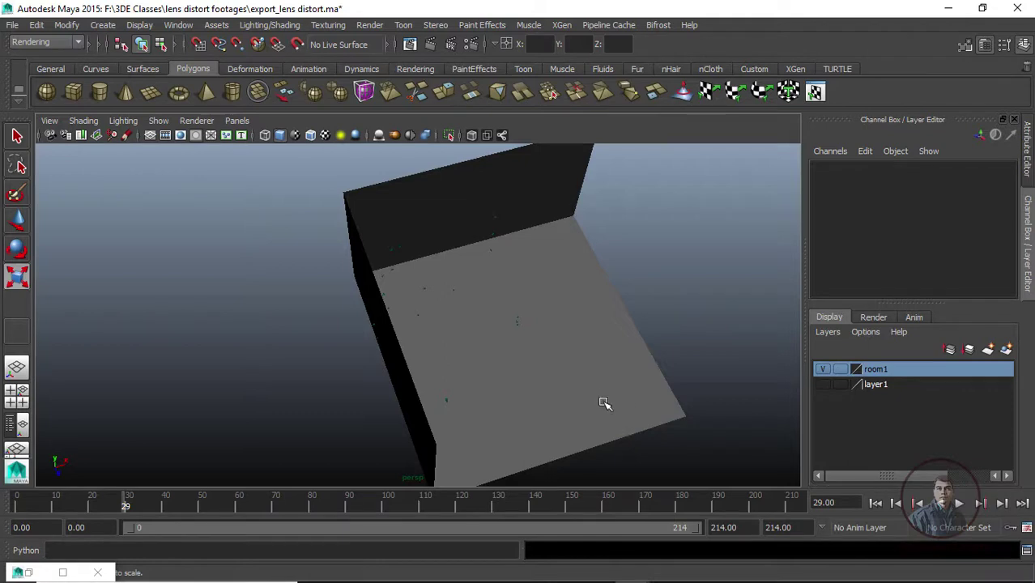
pyautogui.click(605, 403)
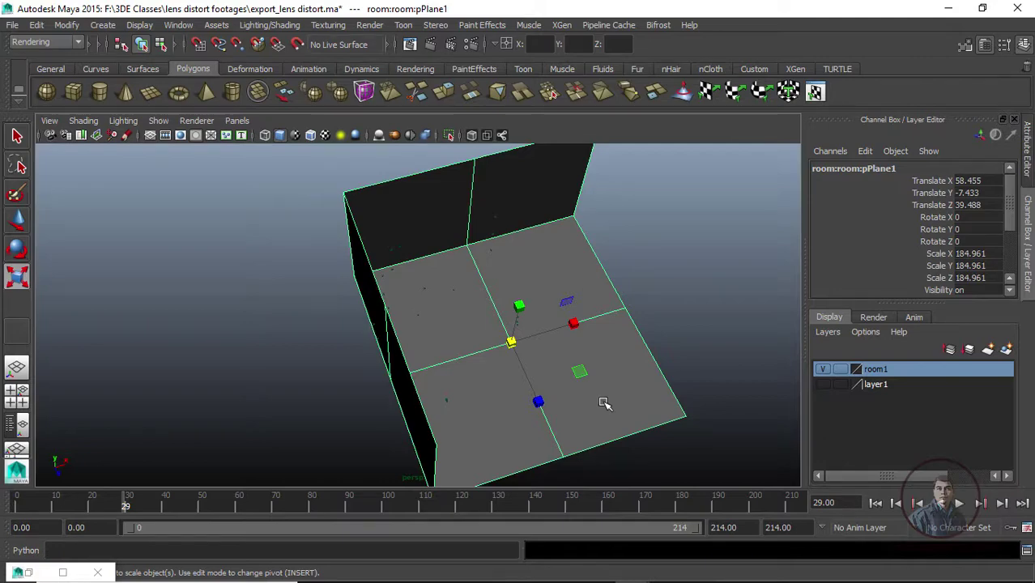
pyautogui.press('e')
pyautogui.keyDown('alt'); pyautogui.moveTo(604, 403); pyautogui.dragTo(374, 291); pyautogui.keyUp('alt')
pyautogui.press('space')
pyautogui.click(173, 155)
pyautogui.press('space')
pyautogui.press('4')
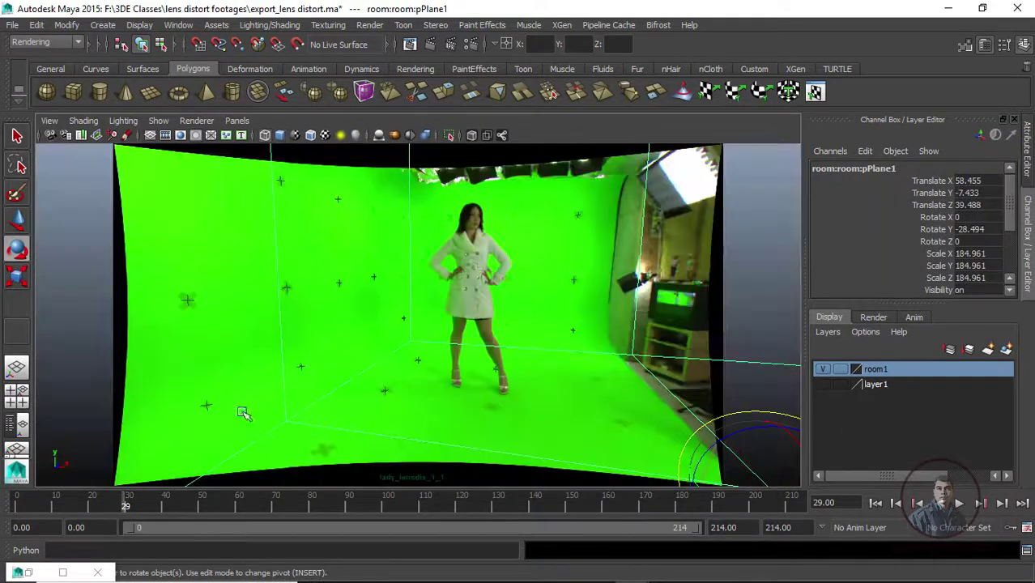
# - Show layer1 and fine-tune the room's Rotate Y value against the floor grid and the footage
pyautogui.click(823, 385)
pyautogui.press('space')
pyautogui.press('space')
pyautogui.click(876, 385)
pyautogui.press('space')
pyautogui.press('space')
pyautogui.click(936, 229)
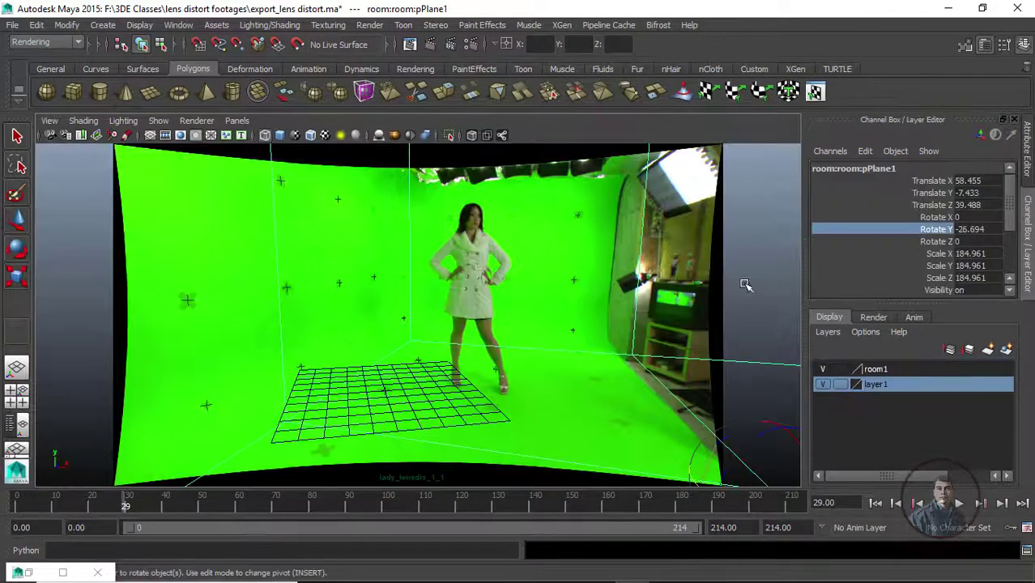
pyautogui.moveTo(745, 287); pyautogui.dragTo(770, 288, button='middle')
# - Fit the room to the tracking points in the persp view, scaling it to about 133.9, 161.4 and 133.9
pyautogui.click(238, 120)
pyautogui.moveTo(261, 136)
pyautogui.click(368, 151)
pyautogui.keyDown('alt'); pyautogui.moveTo(455, 344); pyautogui.dragTo(348, 385); pyautogui.keyUp('alt')
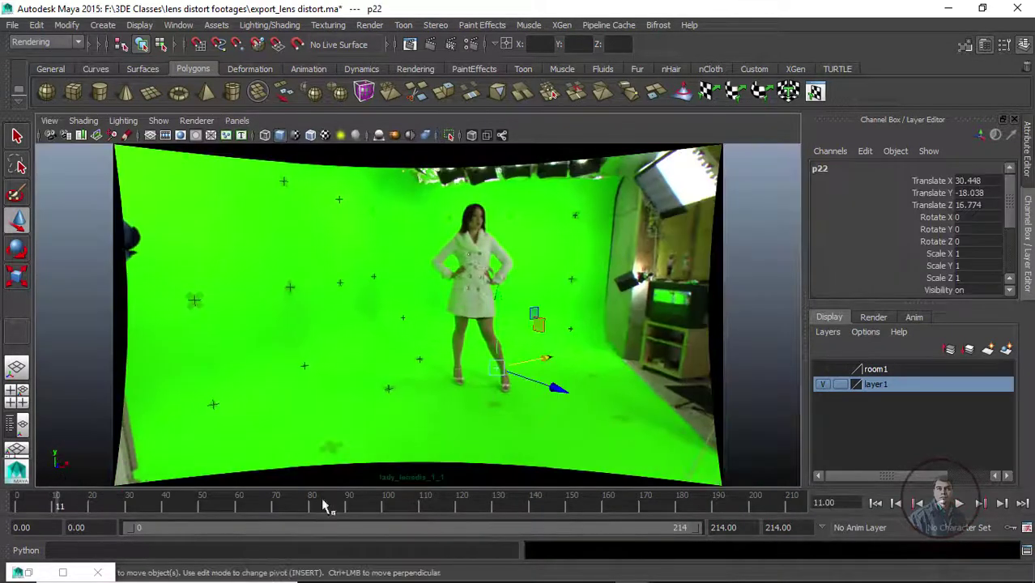
pyautogui.click(237, 121)
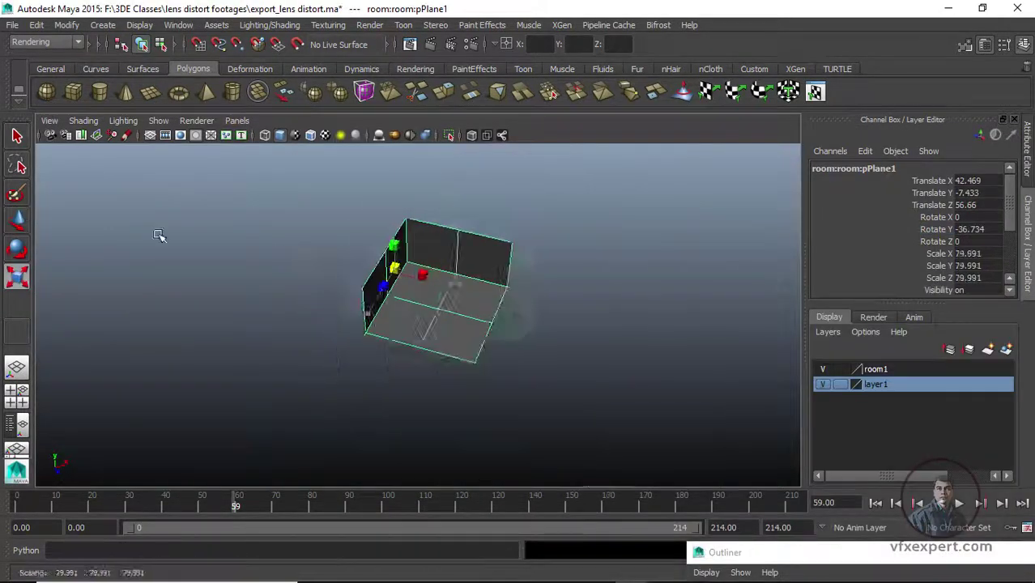
pyautogui.keyDown('alt'); pyautogui.moveTo(157, 231); pyautogui.dragTo(509, 372, button='right'); pyautogui.keyUp('alt')
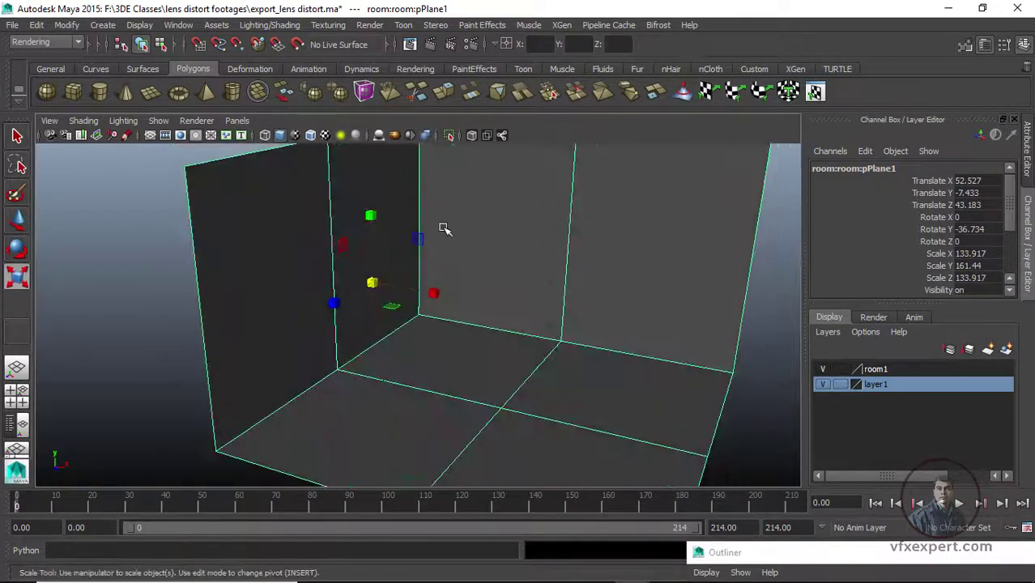
# - Assign a new Lambert material to the room geometry
pyautogui.click(765, 365)
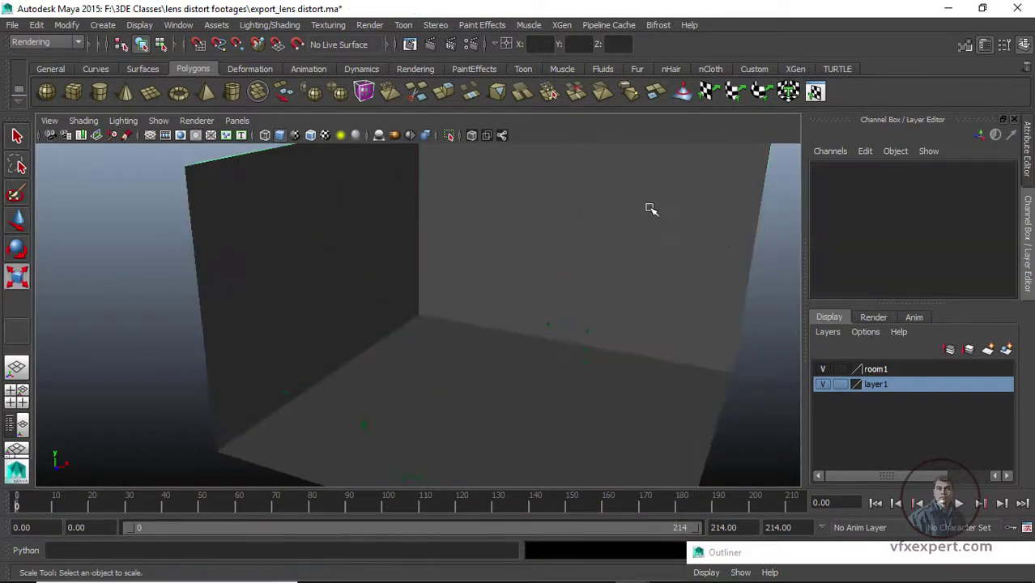
pyautogui.click(603, 191)
pyautogui.moveTo(535, 175); pyautogui.dragTo(523, 483, button='right')
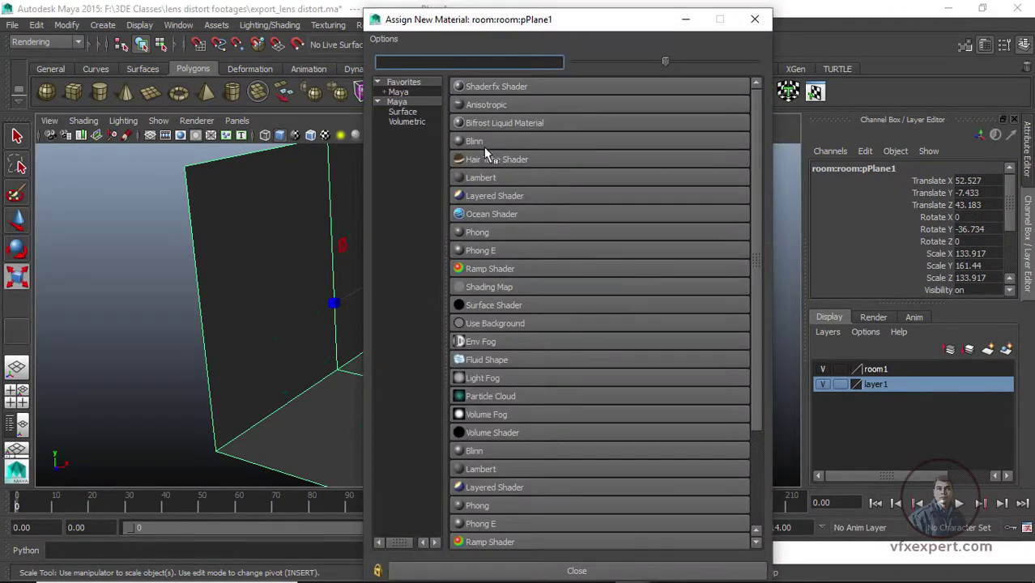
pyautogui.click(480, 177)
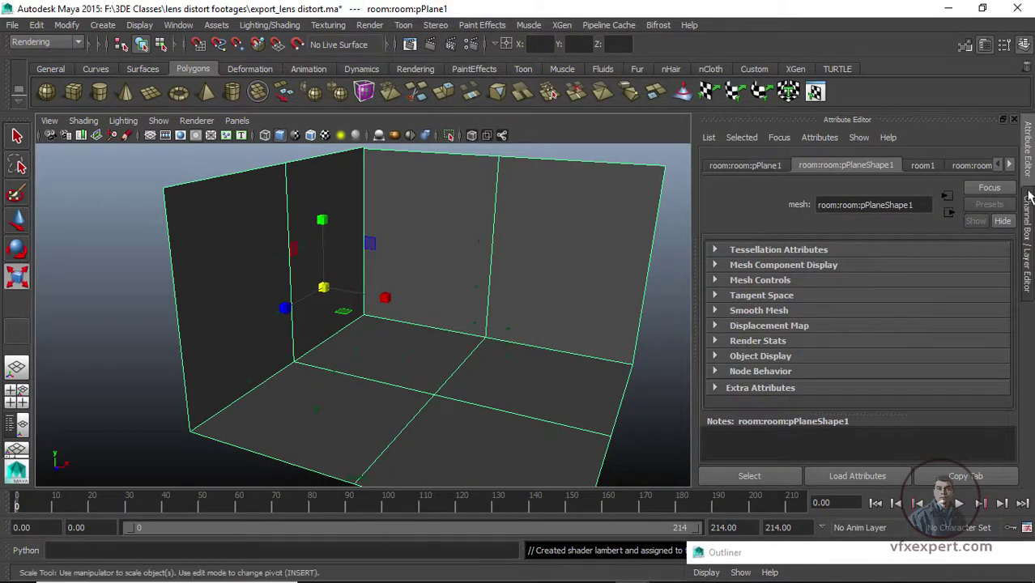
# - Map a Checker texture to the Color of the room's lambert2 material and display textures in the viewport
pyautogui.click(923, 166)
pyautogui.click(959, 164)
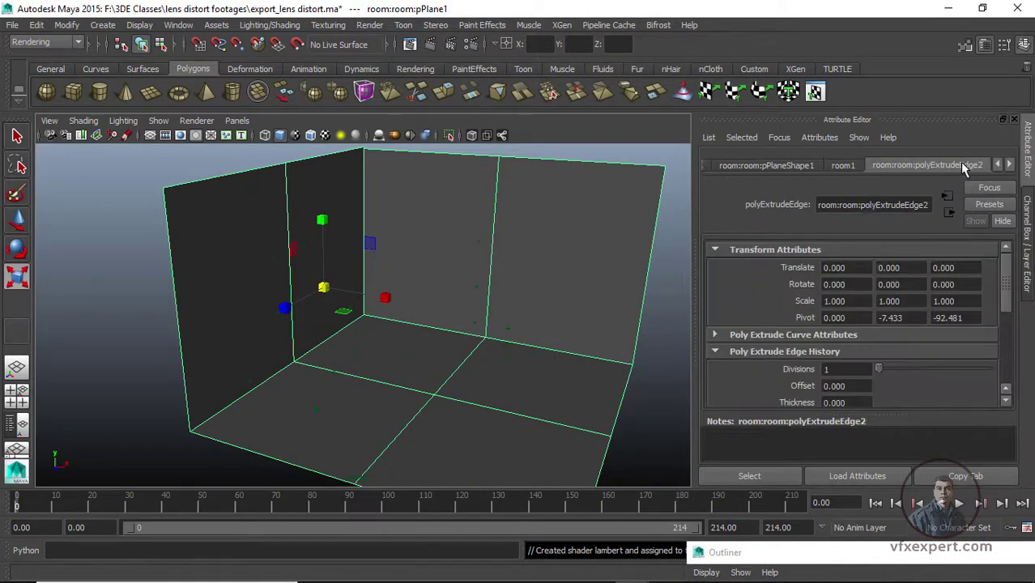
pyautogui.click(1010, 165)
pyautogui.click(1010, 166)
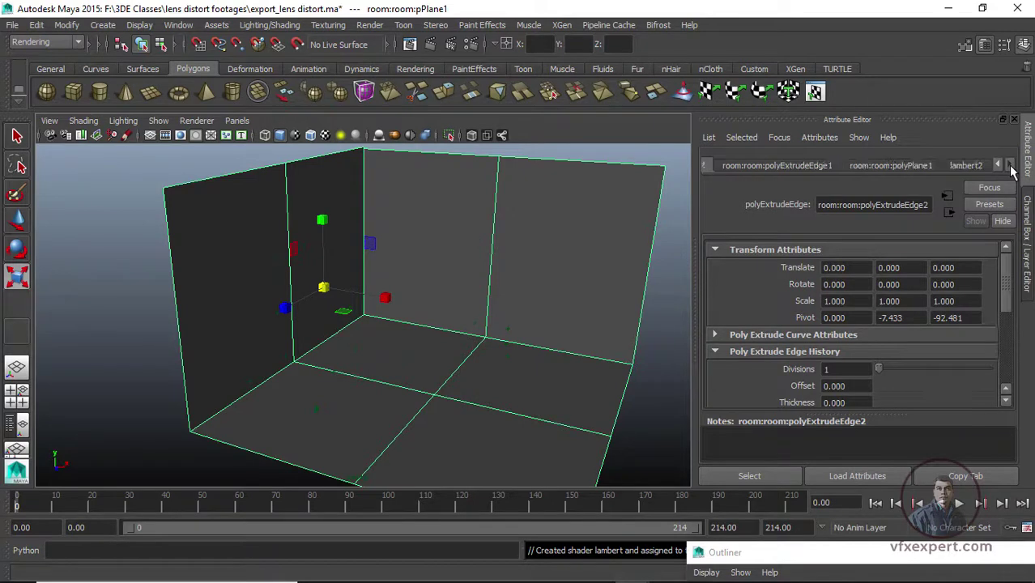
pyautogui.click(967, 166)
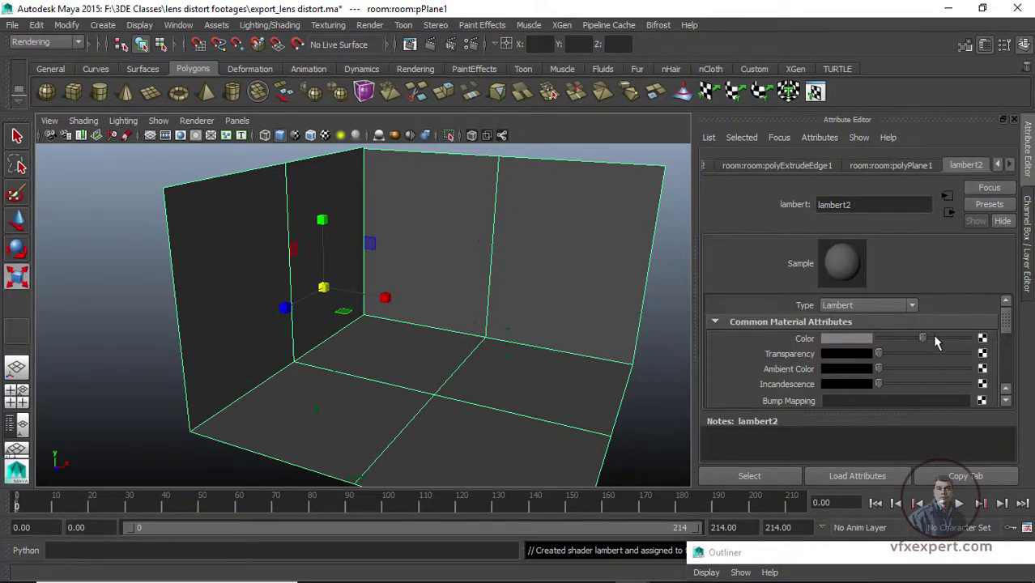
pyautogui.click(982, 340)
pyautogui.click(468, 293)
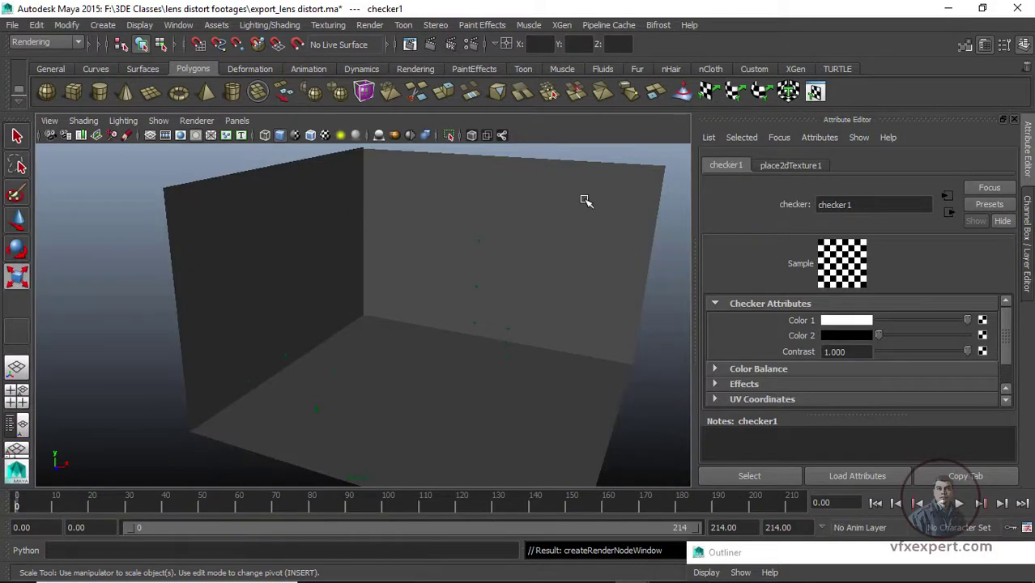
pyautogui.press('6')
pyautogui.scroll(3, 493, 373)
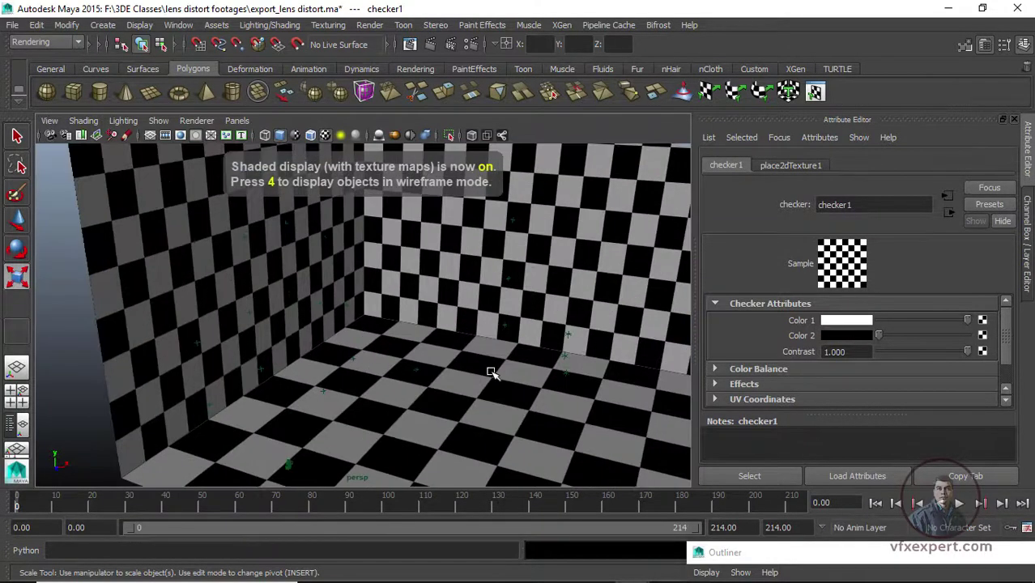
pyautogui.keyDown('alt'); pyautogui.moveTo(586, 402); pyautogui.dragTo(478, 383); pyautogui.keyUp('alt')
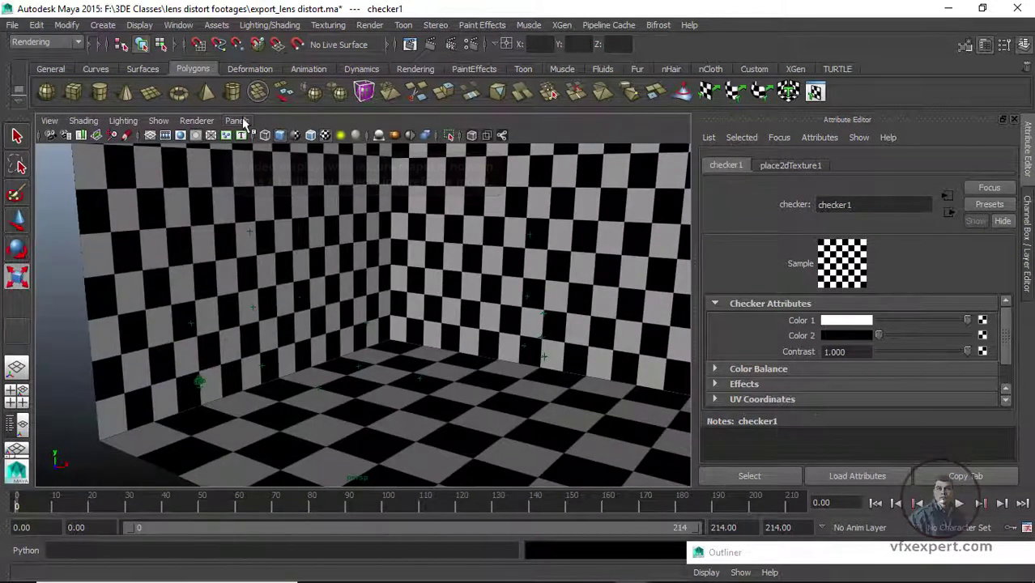
# - Review the checkered room through the lady_lensdis_1_1 camera while scrubbing the first frames back to frame 0
pyautogui.click(237, 121)
pyautogui.moveTo(288, 134)
pyautogui.click(388, 136)
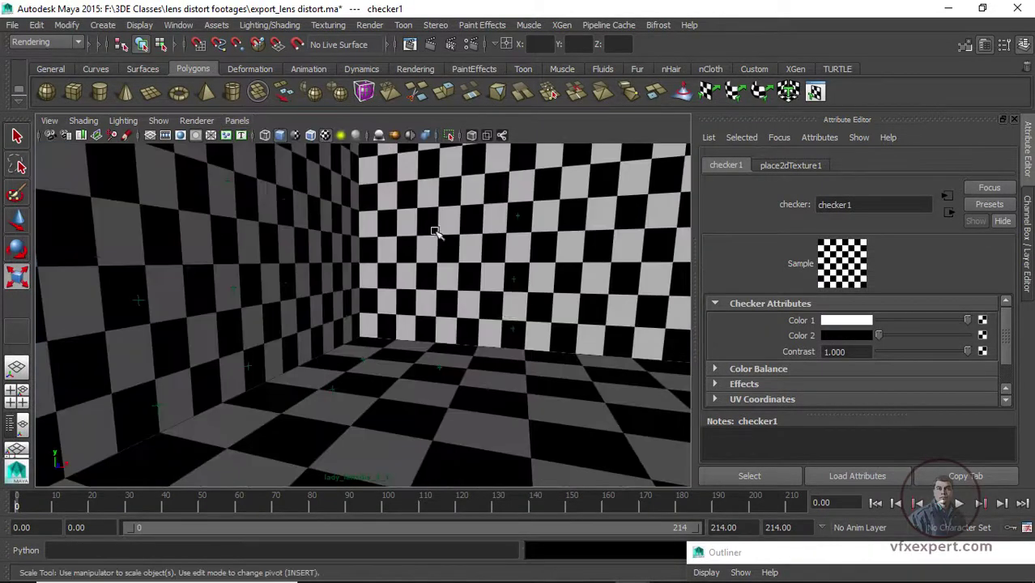
pyautogui.moveTo(57, 514)
pyautogui.mouseDown()
pyautogui.moveTo(686, 492)
pyautogui.moveTo(320, 474)
pyautogui.moveTo(113, 478)
pyautogui.moveTo(15, 496)
pyautogui.mouseUp()
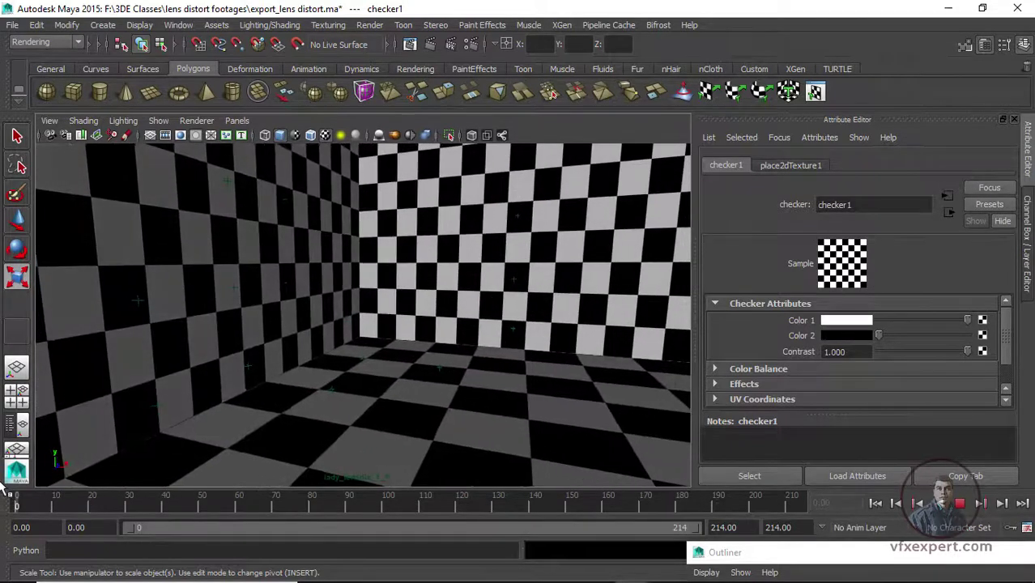
# - Save the scene under the new name export_lens distort2.ma in the lens distort footages folder
pyautogui.click(14, 26)
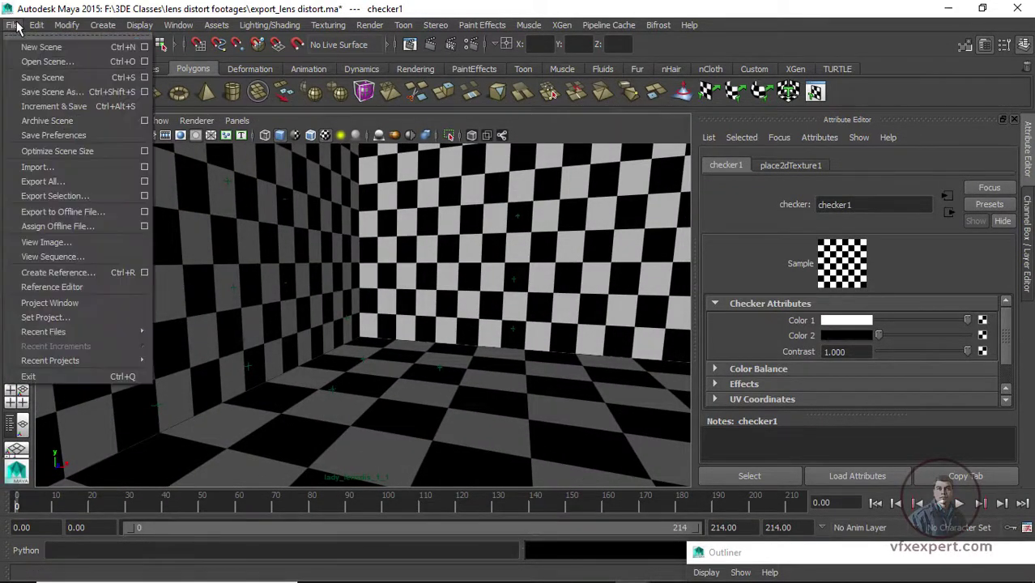
pyautogui.click(52, 92)
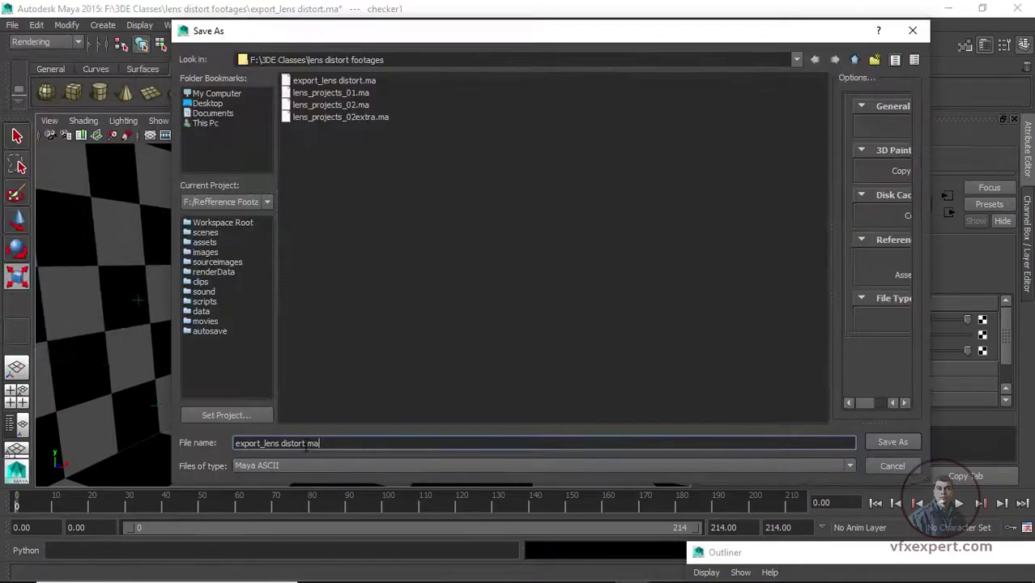
pyautogui.write('2')
pyautogui.click(893, 442)
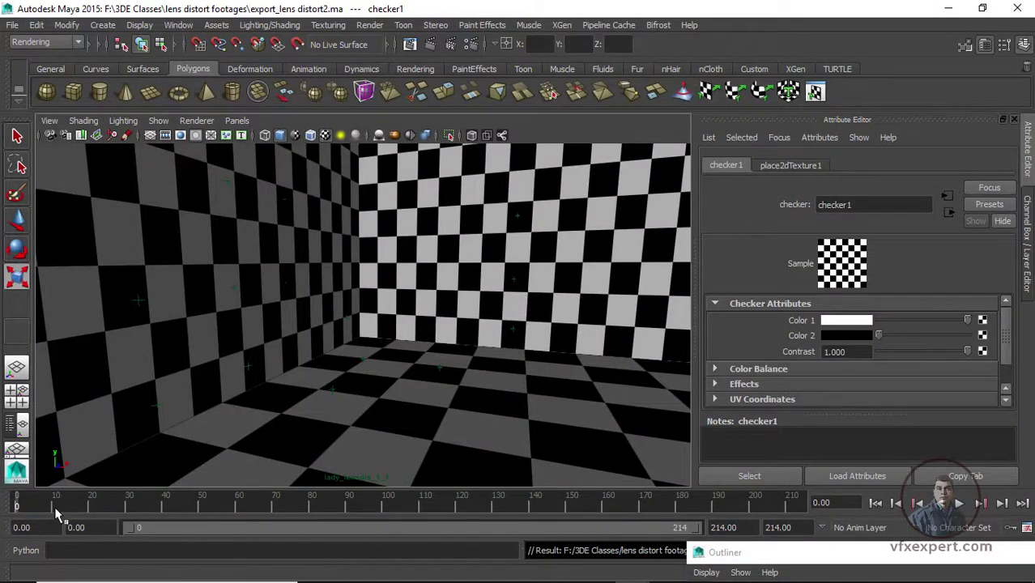
# - Scrub through the whole shot to frame 214 to check the room's match, and close the Outliner
pyautogui.moveTo(54, 506); pyautogui.dragTo(828, 496)
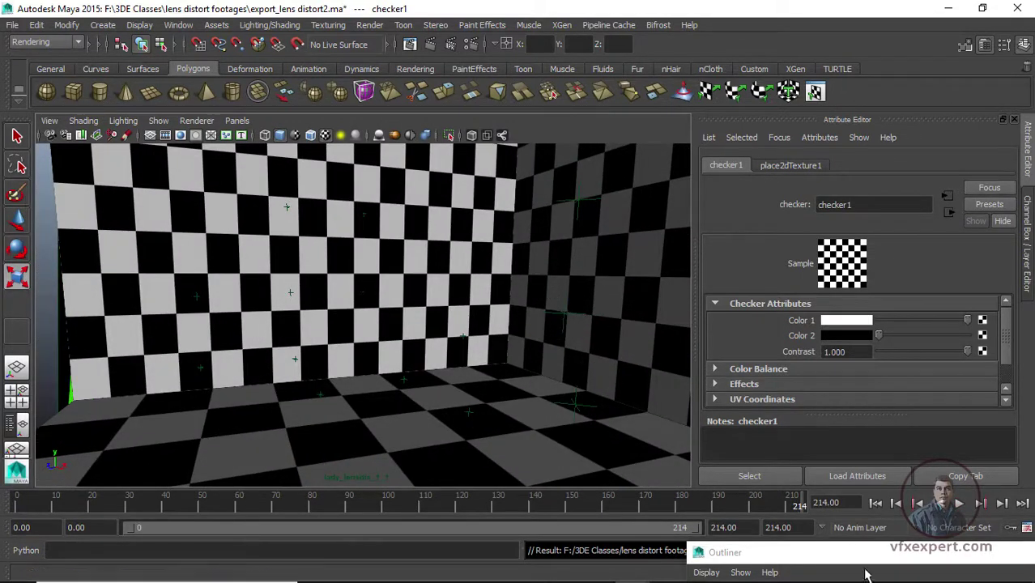
pyautogui.moveTo(865, 557); pyautogui.dragTo(398, 400)
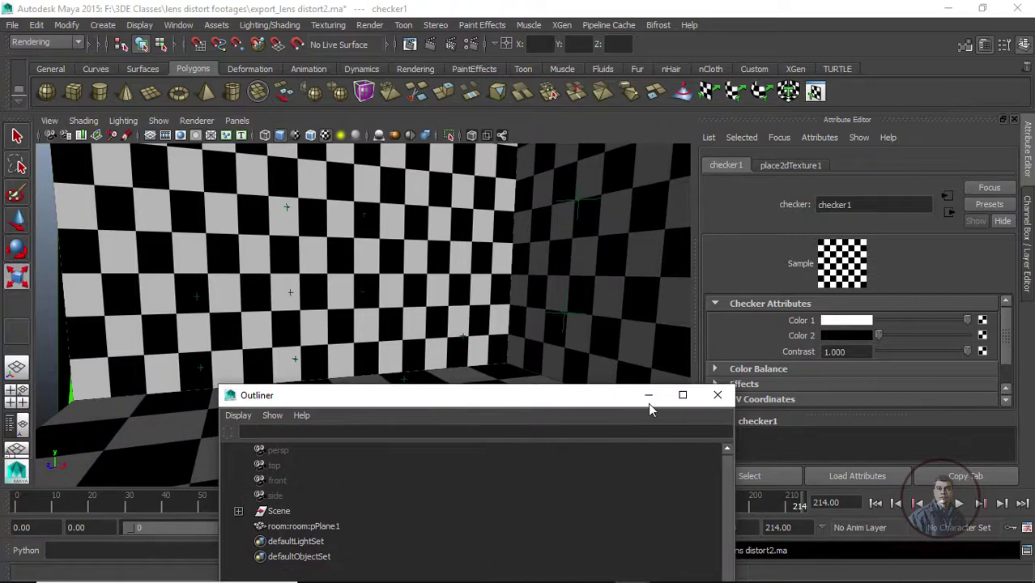
pyautogui.click(717, 396)
# - Hide the room1 display layer and switch the viewport to the persp camera
pyautogui.click(470, 224)
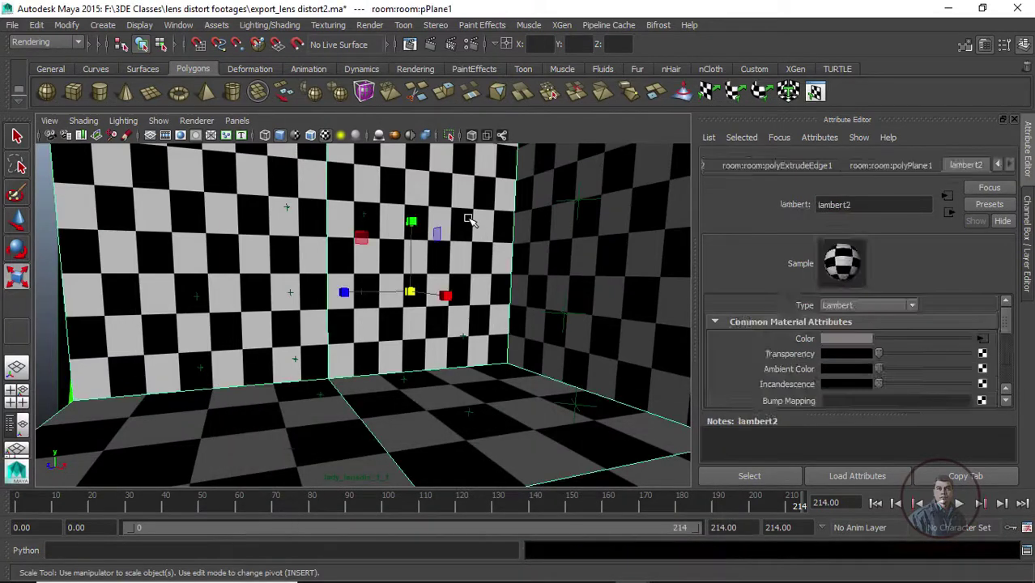
pyautogui.click(1026, 280)
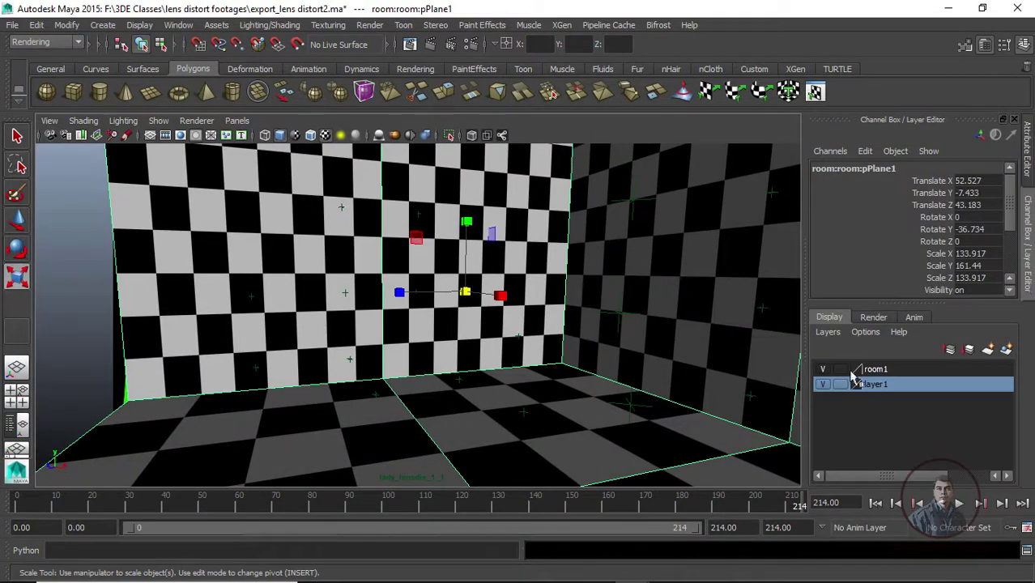
pyautogui.click(823, 369)
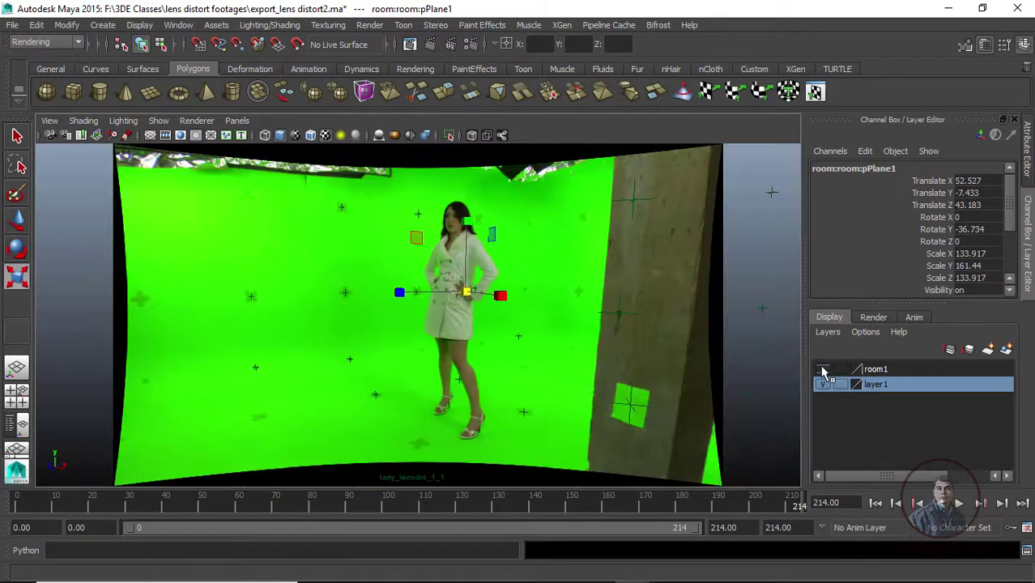
pyautogui.click(238, 121)
pyautogui.moveTo(273, 142)
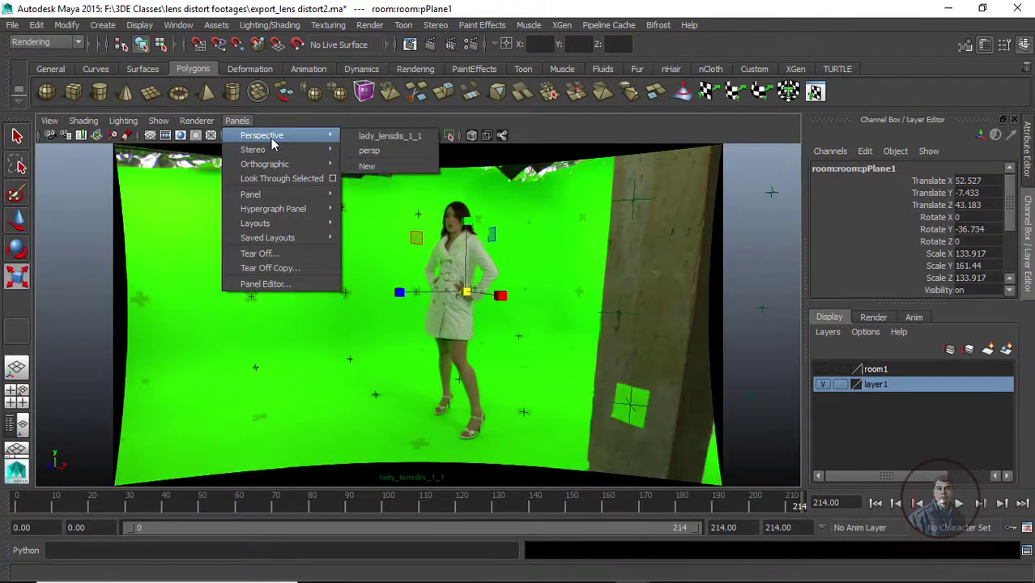
pyautogui.click(369, 150)
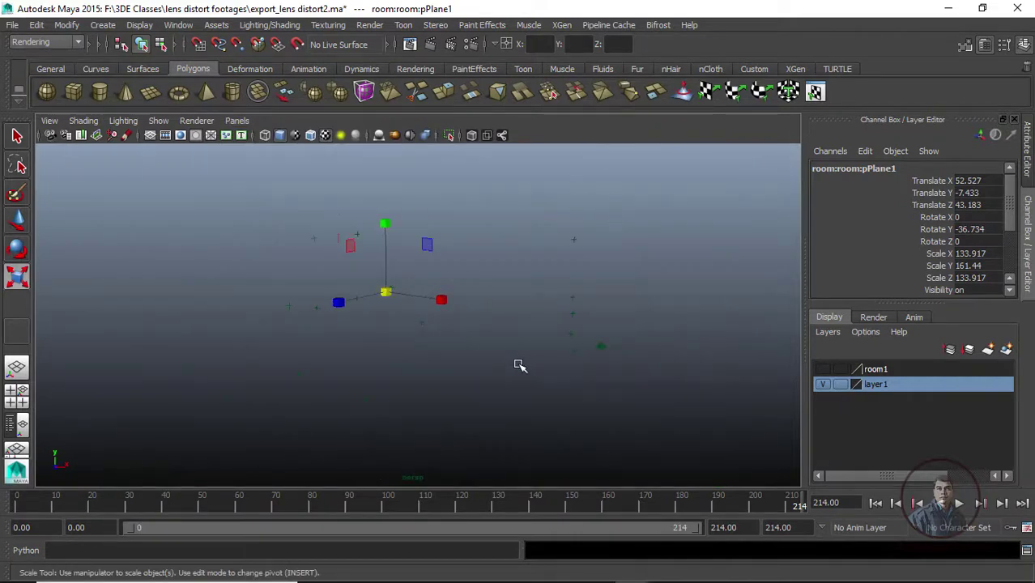
# - Create a polygon cube at the origin and scale it uniformly to about 15.06
pyautogui.keyDown('alt'); pyautogui.moveTo(562, 400); pyautogui.dragTo(536, 392); pyautogui.keyUp('alt')
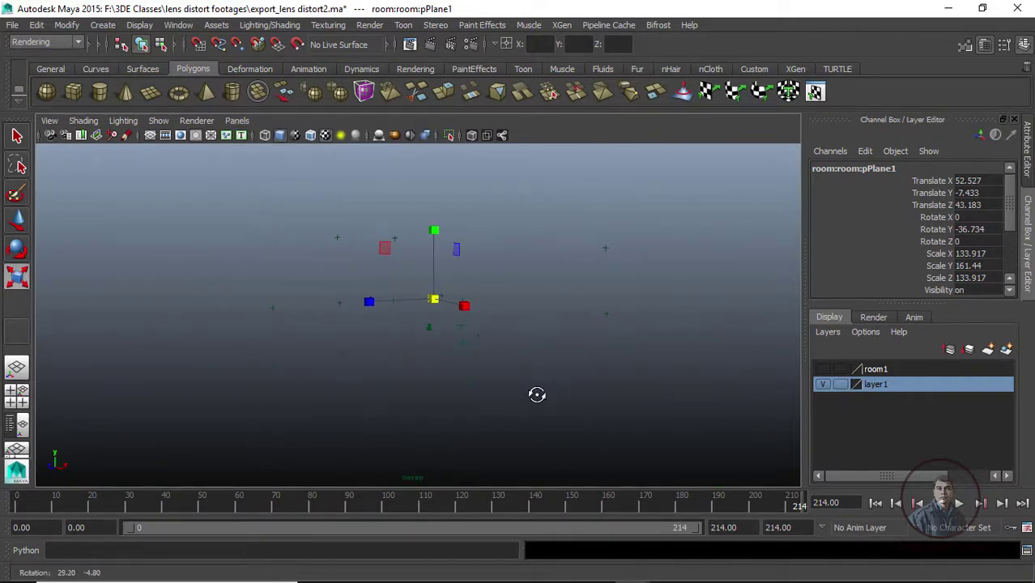
pyautogui.click(653, 296)
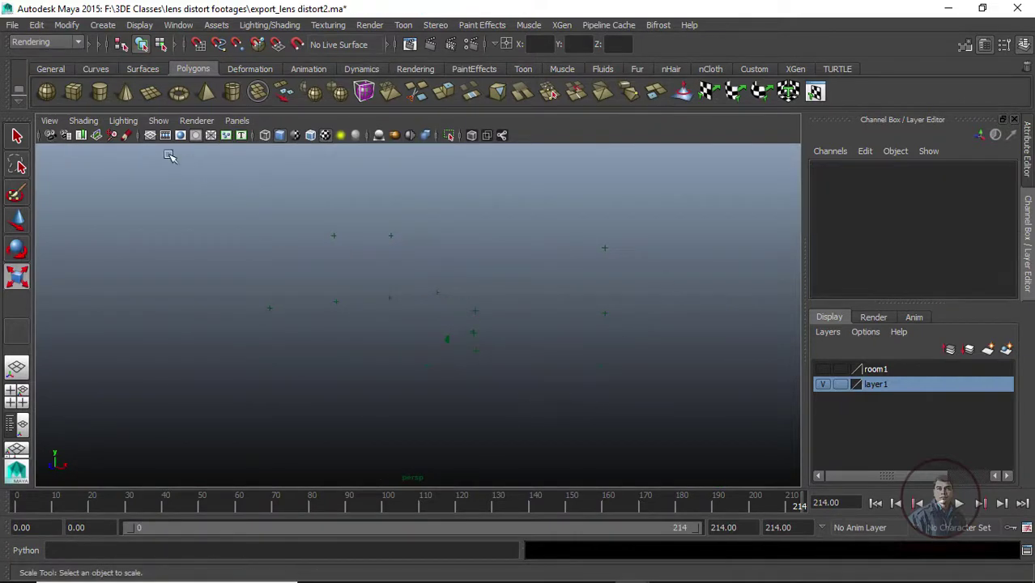
pyautogui.click(74, 93)
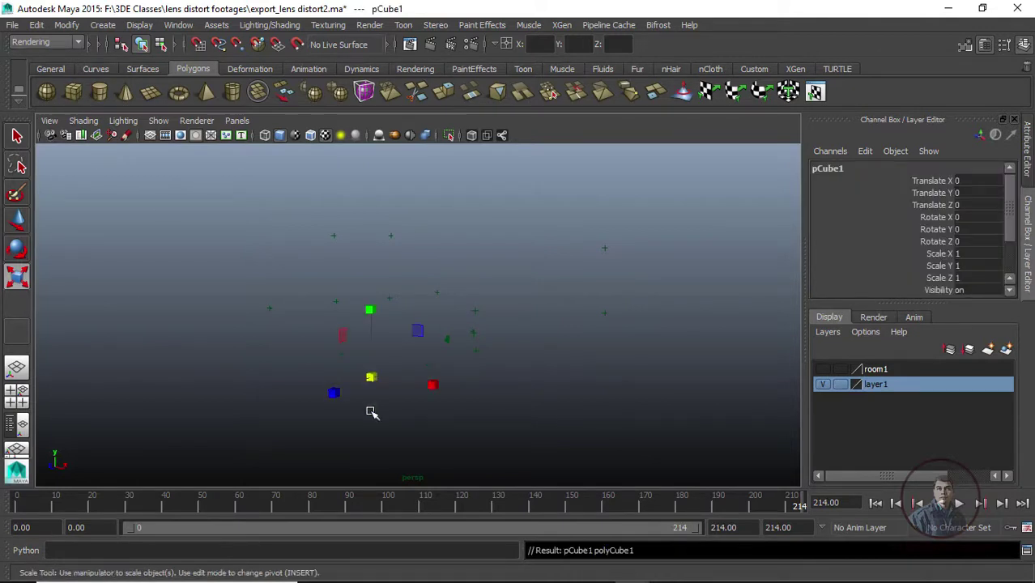
pyautogui.moveTo(372, 380); pyautogui.dragTo(492, 434)
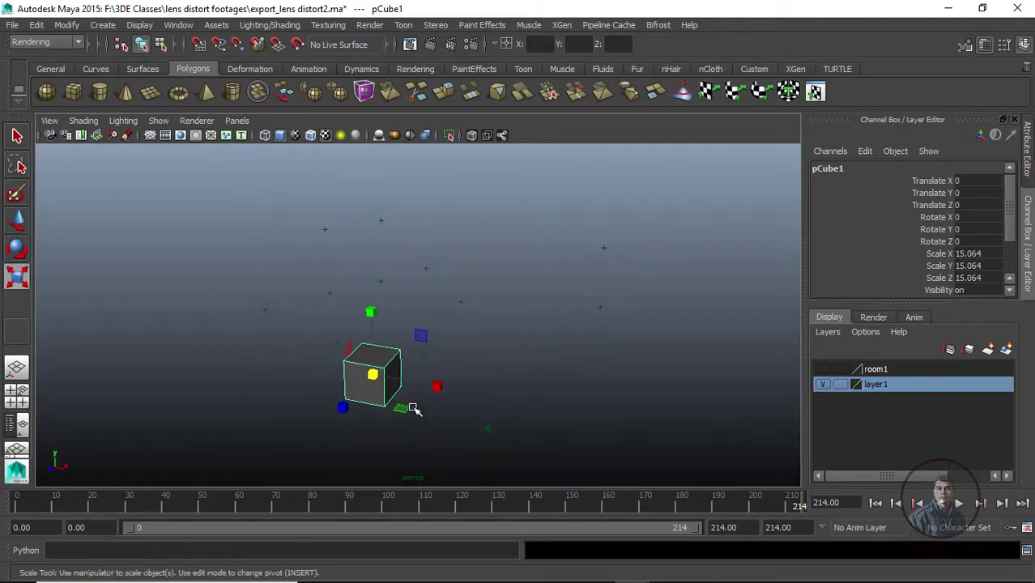
pyautogui.keyDown('alt'); pyautogui.moveTo(575, 444); pyautogui.dragTo(534, 423); pyautogui.keyUp('alt')
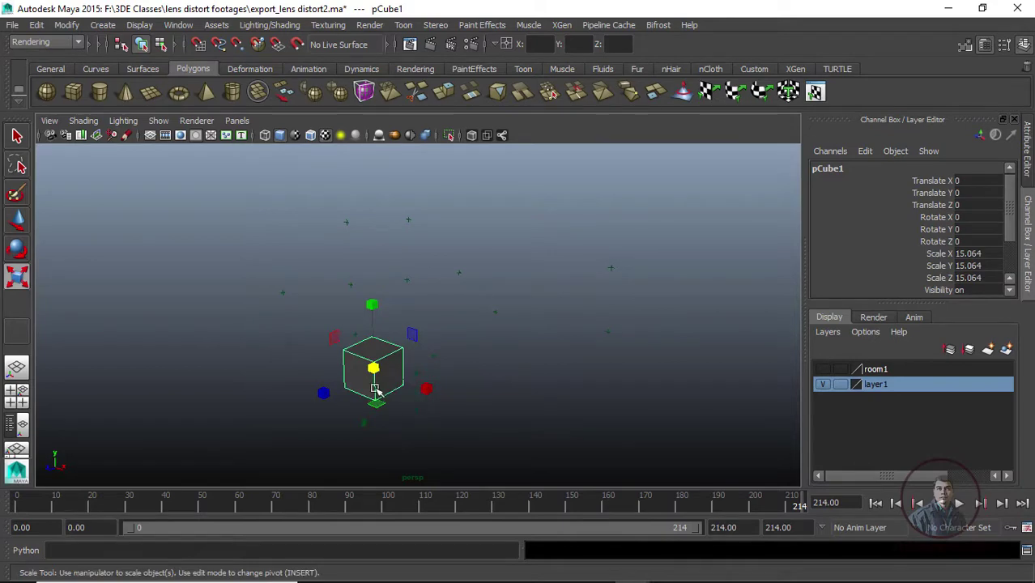
# - Snap the cube's centre to the middle tracking point of the wooden pillar and subdivide the cube
pyautogui.press('w')
pyautogui.moveTo(375, 376); pyautogui.dragTo(341, 397)
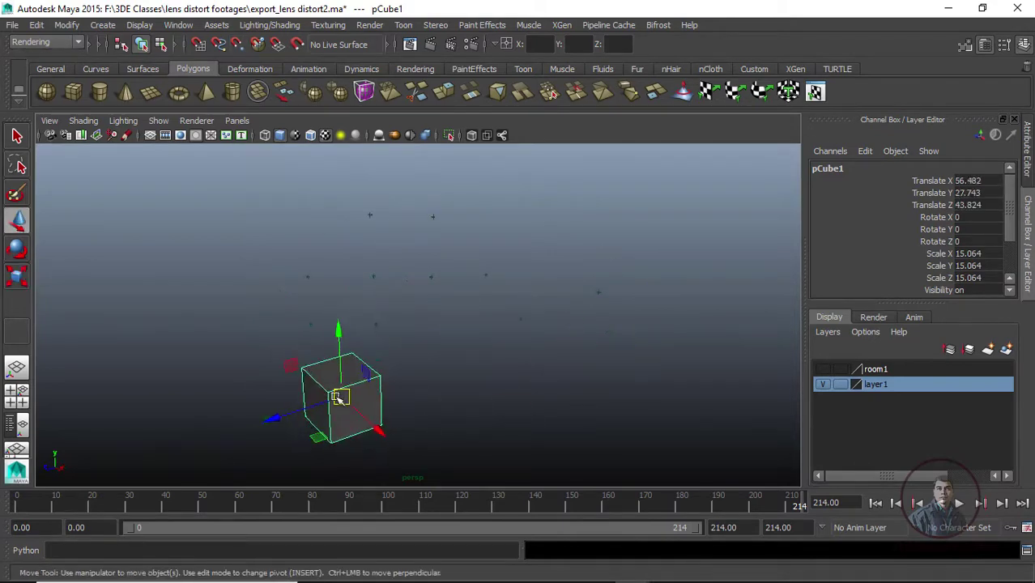
pyautogui.scroll(-2, 977, 247)
pyautogui.click(977, 247)
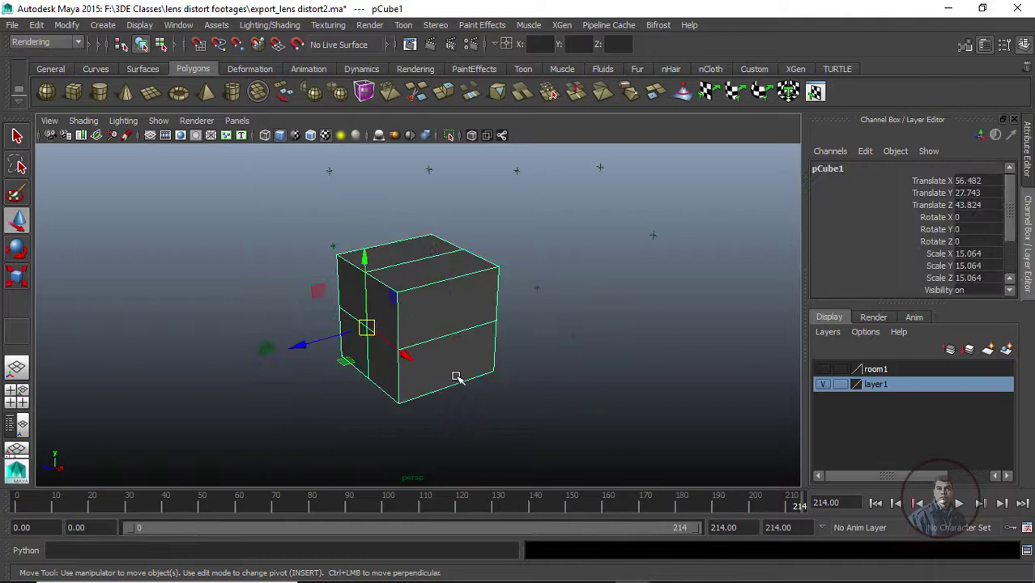
# - Put the cube's pivot on the centre of its side face and snap it to the pillar's middle tracking point
pyautogui.moveTo(457, 374); pyautogui.dragTo(422, 316)
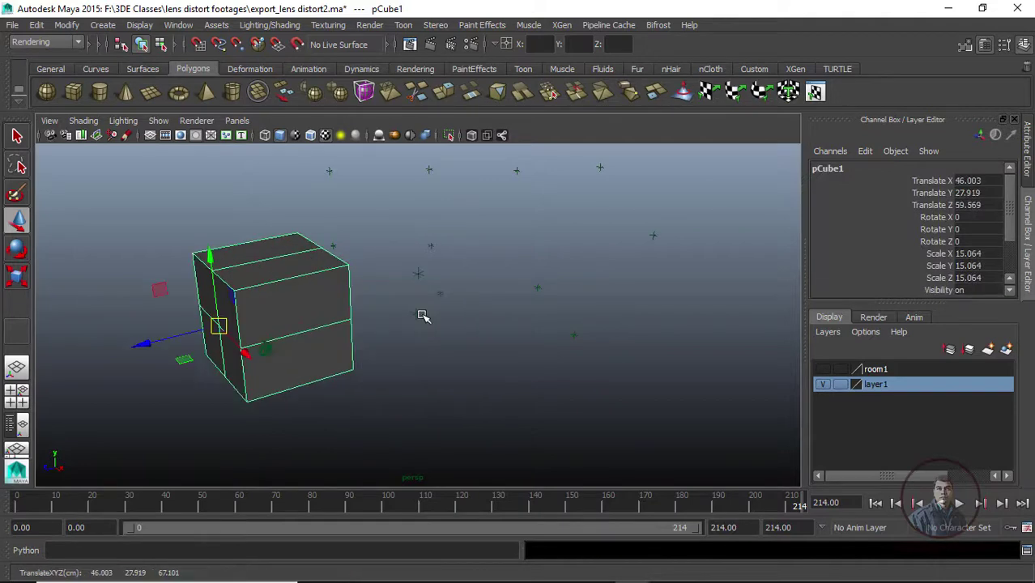
pyautogui.moveTo(220, 326); pyautogui.dragTo(416, 315)
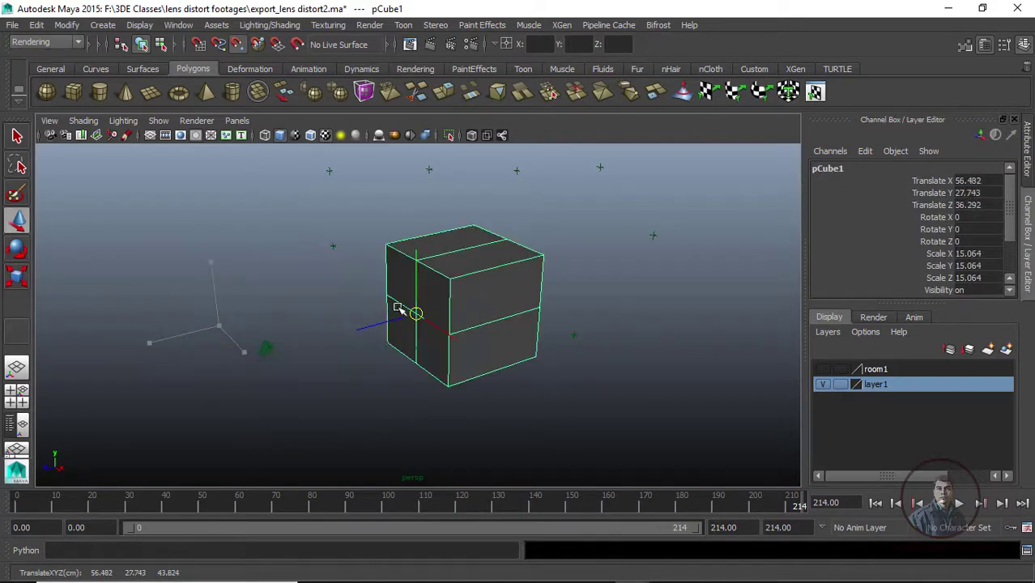
pyautogui.press('v')
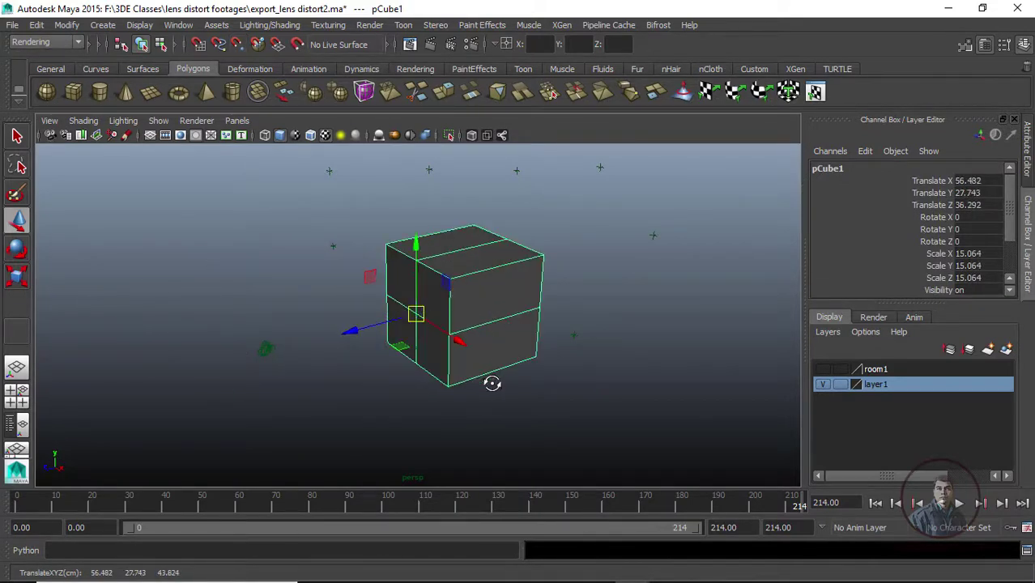
# - Stretch the cube vertically into a tall column with a Scale Y of about 80.36
pyautogui.keyDown('alt'); pyautogui.moveTo(492, 384); pyautogui.dragTo(518, 379); pyautogui.keyUp('alt')
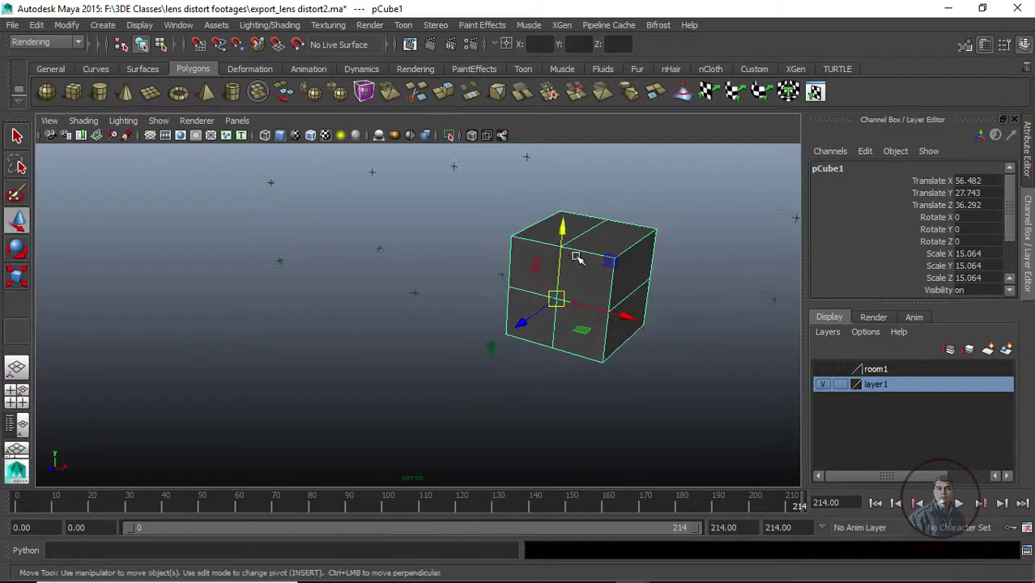
pyautogui.keyDown('alt'); pyautogui.moveTo(575, 257); pyautogui.dragTo(567, 328); pyautogui.keyUp('alt')
pyautogui.press('r')
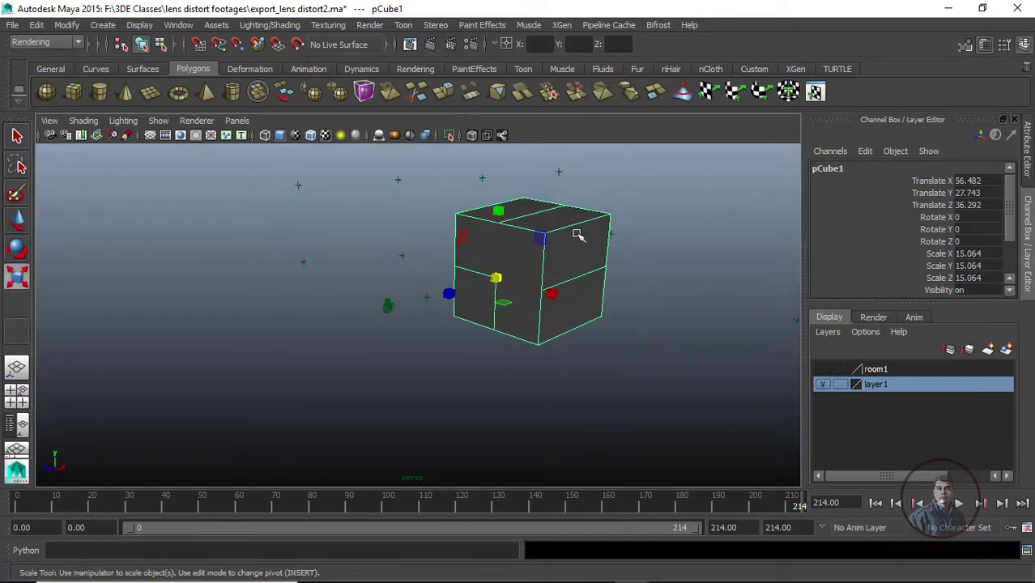
pyautogui.moveTo(497, 212); pyautogui.dragTo(461, 5)
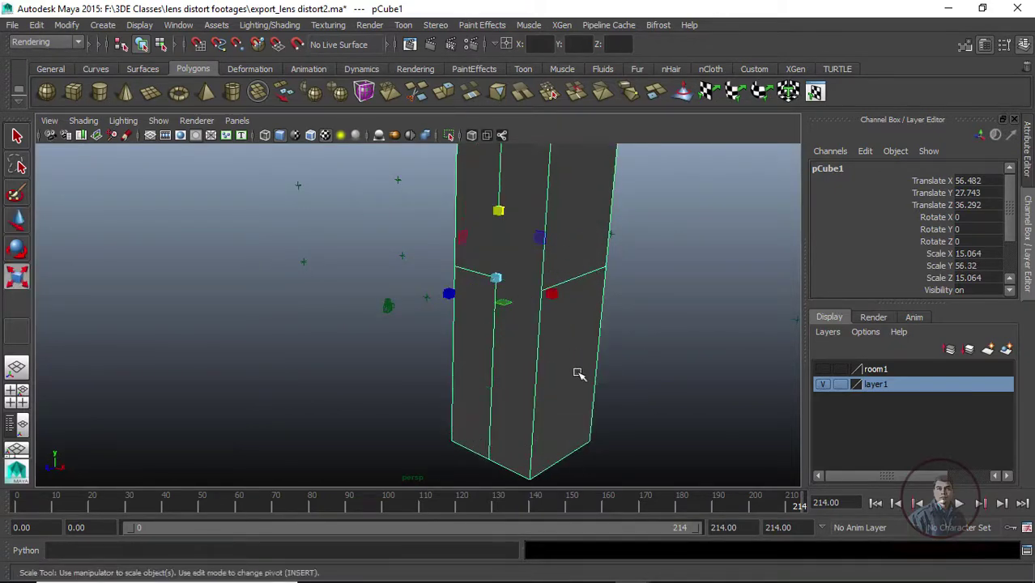
pyautogui.scroll(-2, 579, 374)
pyautogui.moveTo(478, 227); pyautogui.dragTo(473, 191)
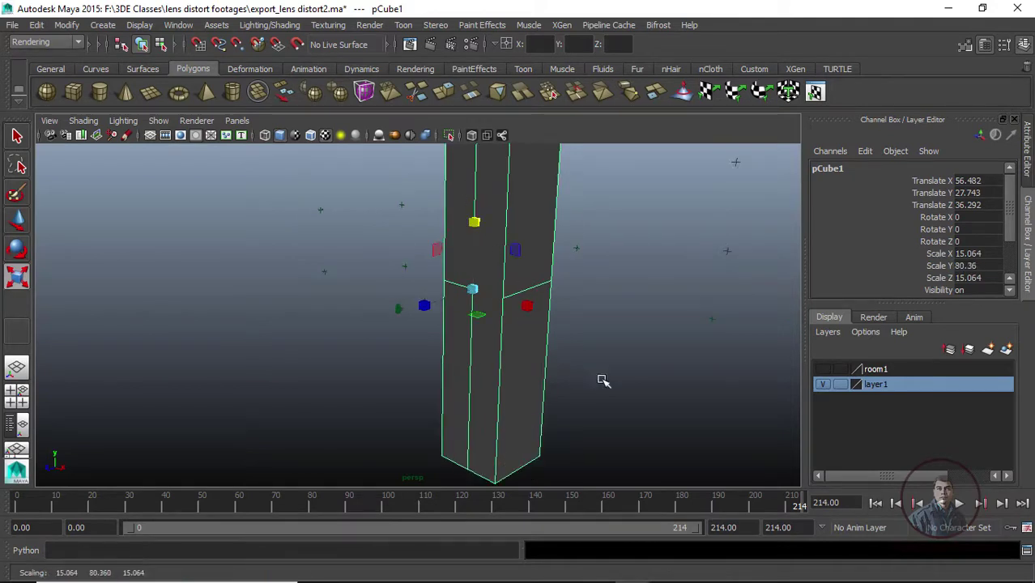
pyautogui.scroll(-2, 605, 375)
# - Look through the lady_lensdis_1_1 camera and scale the column down proportionally to about 3.09 in X and Z and 16.49 in Y
pyautogui.click(238, 120)
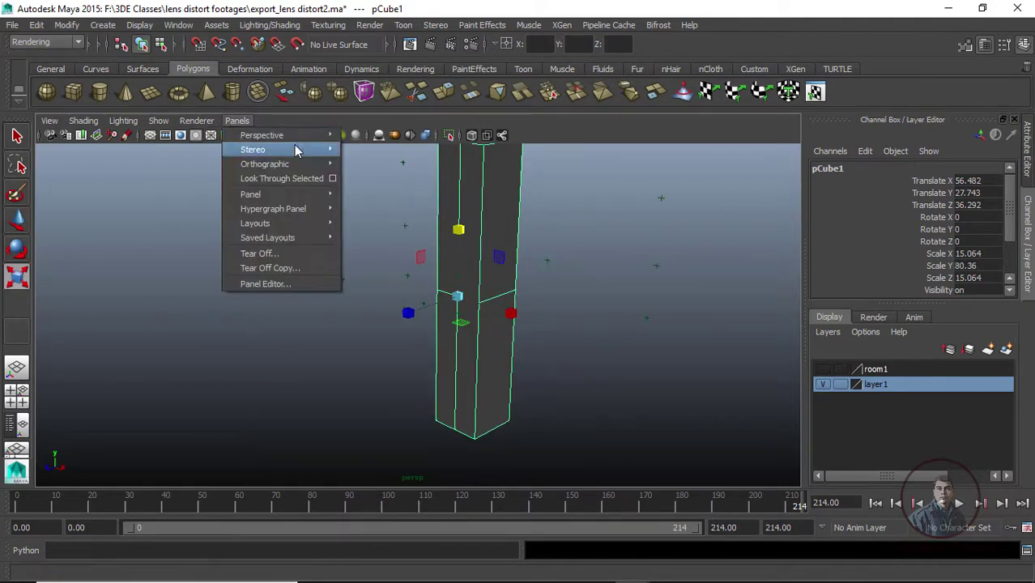
pyautogui.moveTo(298, 136)
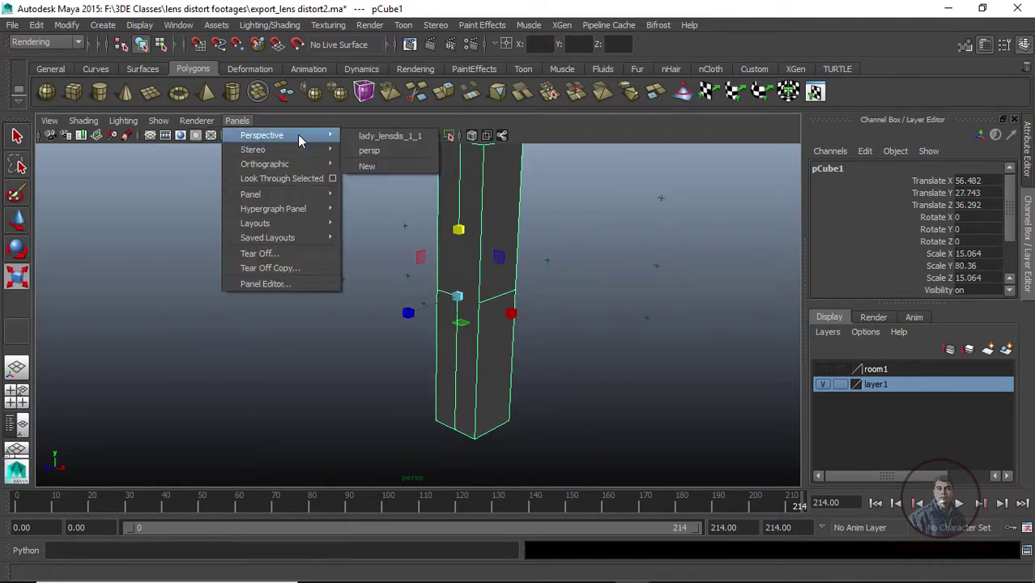
pyautogui.click(397, 136)
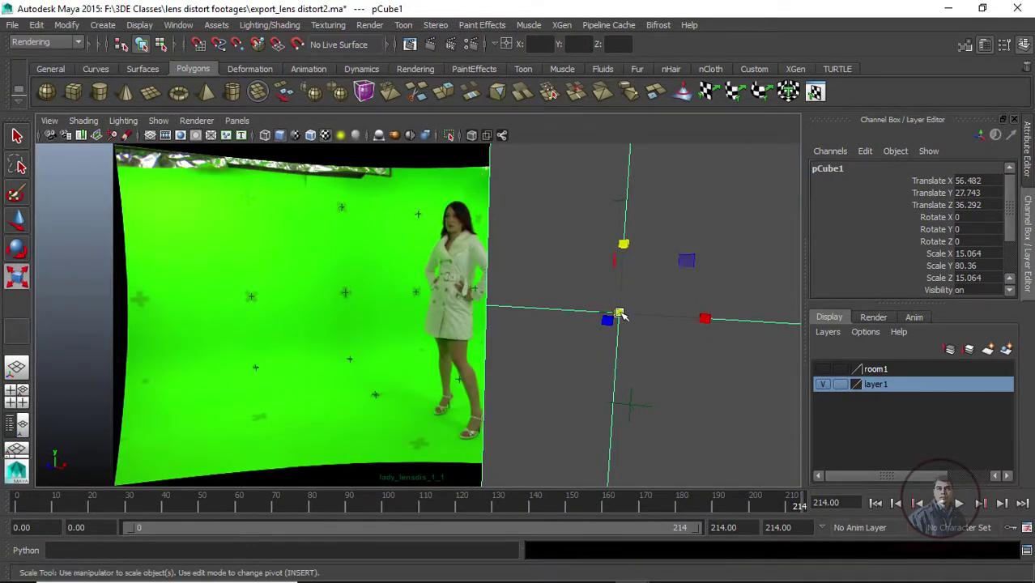
pyautogui.moveTo(621, 315); pyautogui.dragTo(279, 226)
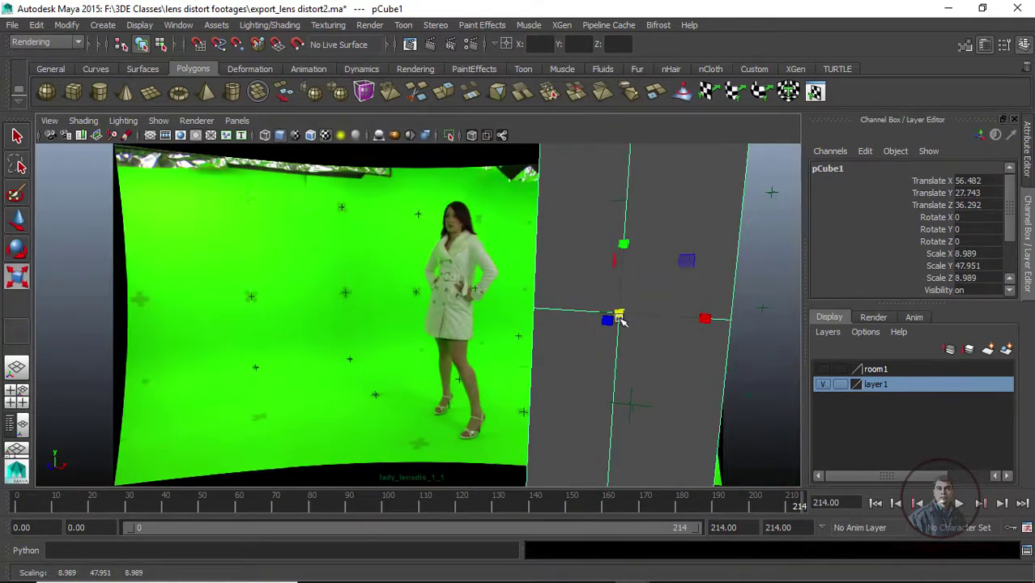
pyautogui.moveTo(621, 318); pyautogui.dragTo(296, 204)
pyautogui.press('w')
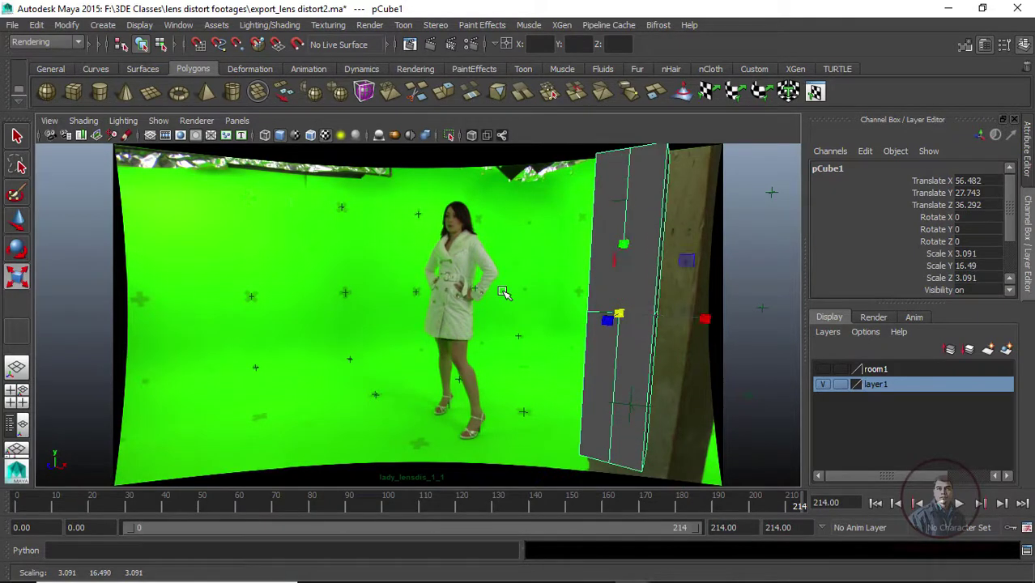
# - Rotate the column to about -10.6° in Y, show it in wireframe, and enlarge it toward the pillar's width
pyautogui.press('e')
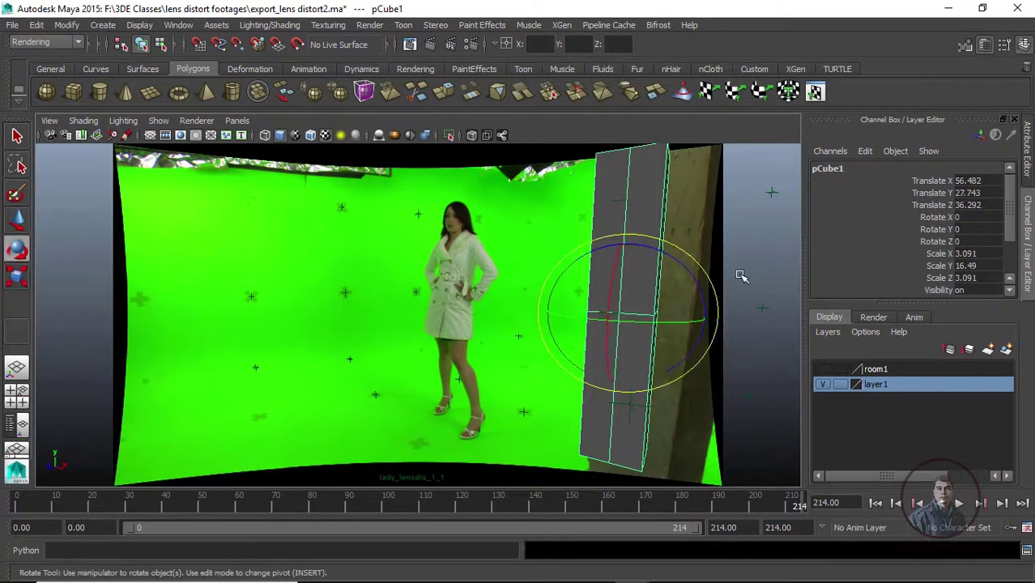
pyautogui.moveTo(702, 275); pyautogui.dragTo(706, 272)
pyautogui.moveTo(678, 321); pyautogui.dragTo(735, 322)
pyautogui.press('w')
pyautogui.press('4')
pyautogui.press('r')
pyautogui.moveTo(636, 315); pyautogui.dragTo(658, 324)
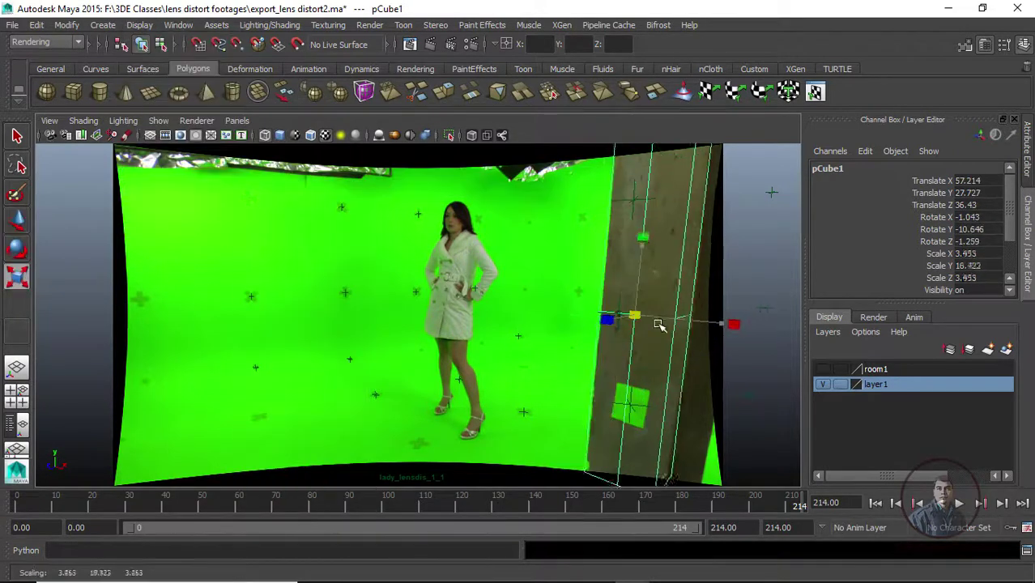
# - Refine the column's scale to about 3.95 in X and 5.43 in Z, and rotate it to about -17.4° in Y
pyautogui.moveTo(722, 324); pyautogui.dragTo(727, 323)
pyautogui.press('w')
pyautogui.press('r')
pyautogui.press('e')
pyautogui.moveTo(693, 249); pyautogui.dragTo(689, 245)
# - Scrub to frame 195 and rotate the column to about -18.3° in Y against the pillar
pyautogui.moveTo(733, 503)
pyautogui.mouseDown()
pyautogui.moveTo(712, 503)
pyautogui.moveTo(738, 503)
pyautogui.mouseUp()
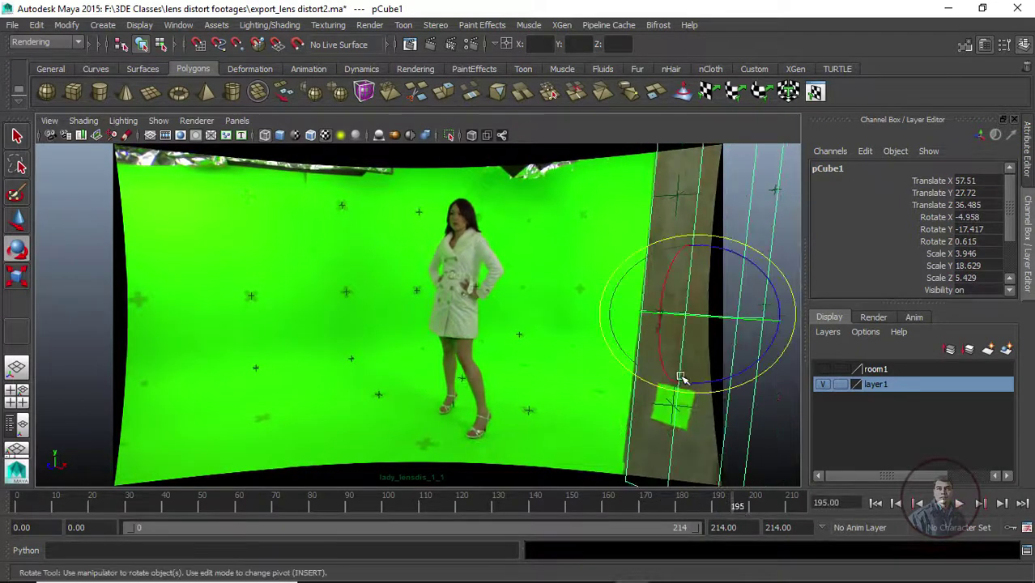
pyautogui.moveTo(741, 241); pyautogui.dragTo(745, 242)
pyautogui.moveTo(724, 319); pyautogui.dragTo(719, 319)
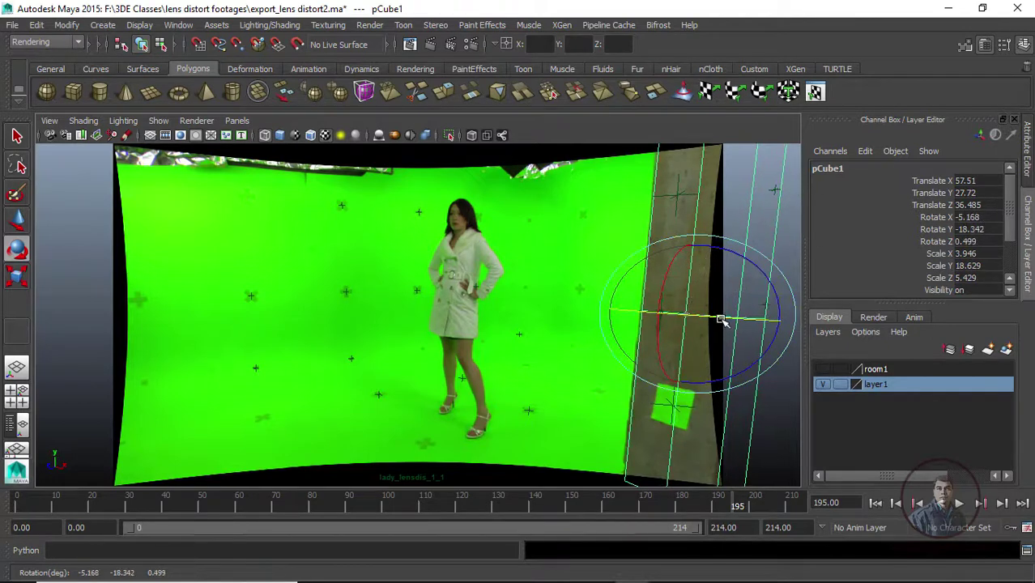
# - Return to frame 214, stretch the column to about 43.2 in Scale Y, and rotate it to about -8.6°, -16.6°, 2.4° along the pillar
pyautogui.moveTo(738, 503); pyautogui.dragTo(800, 503)
pyautogui.moveTo(722, 261); pyautogui.dragTo(725, 265)
pyautogui.press('r')
pyautogui.moveTo(723, 322); pyautogui.dragTo(717, 324)
pyautogui.press('e')
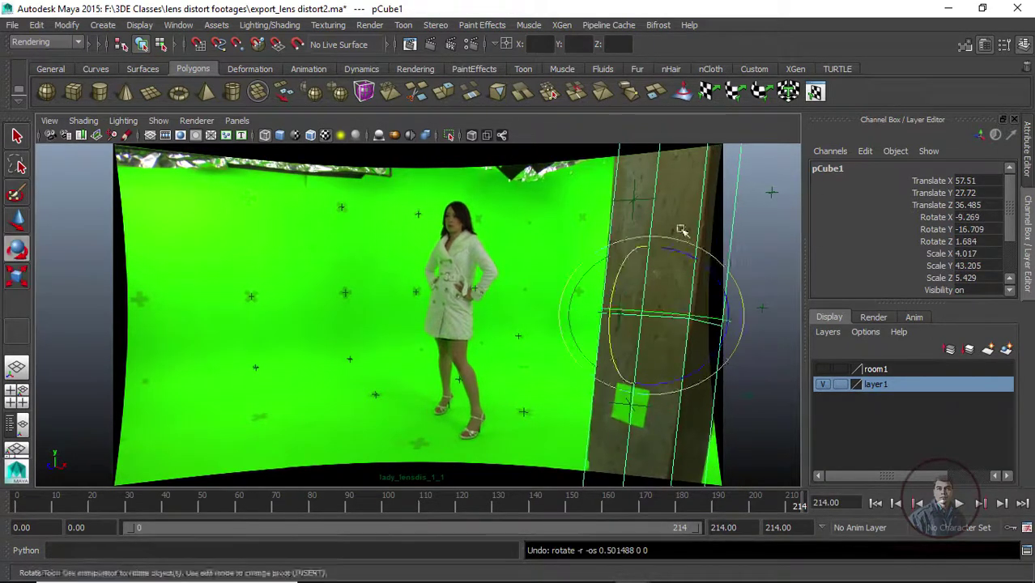
pyautogui.moveTo(687, 231); pyautogui.dragTo(700, 212)
# - Assign a new Lambert material to the column and map a Checker texture to its Color
pyautogui.moveTo(681, 197); pyautogui.dragTo(692, 504, button='right')
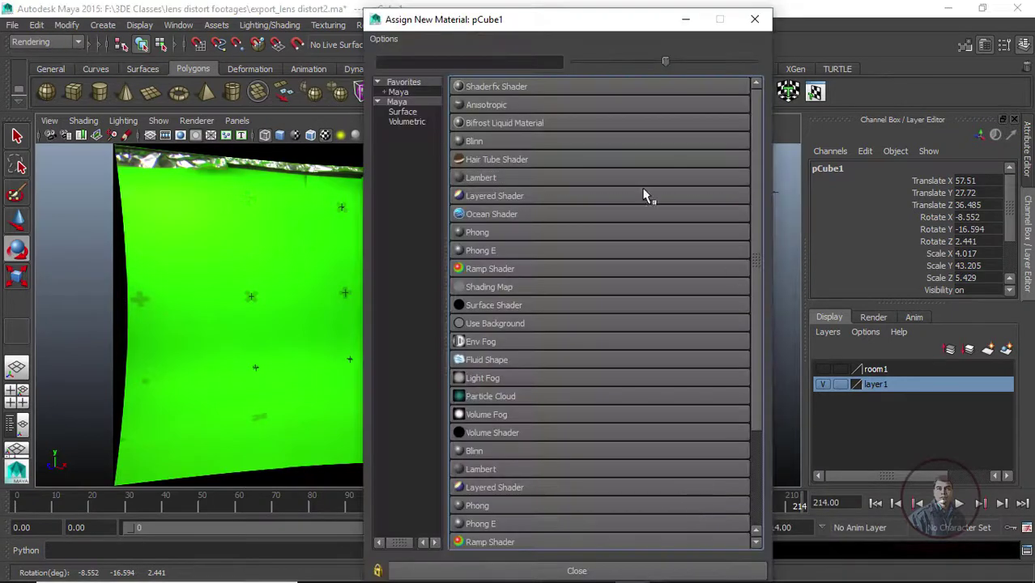
pyautogui.click(487, 178)
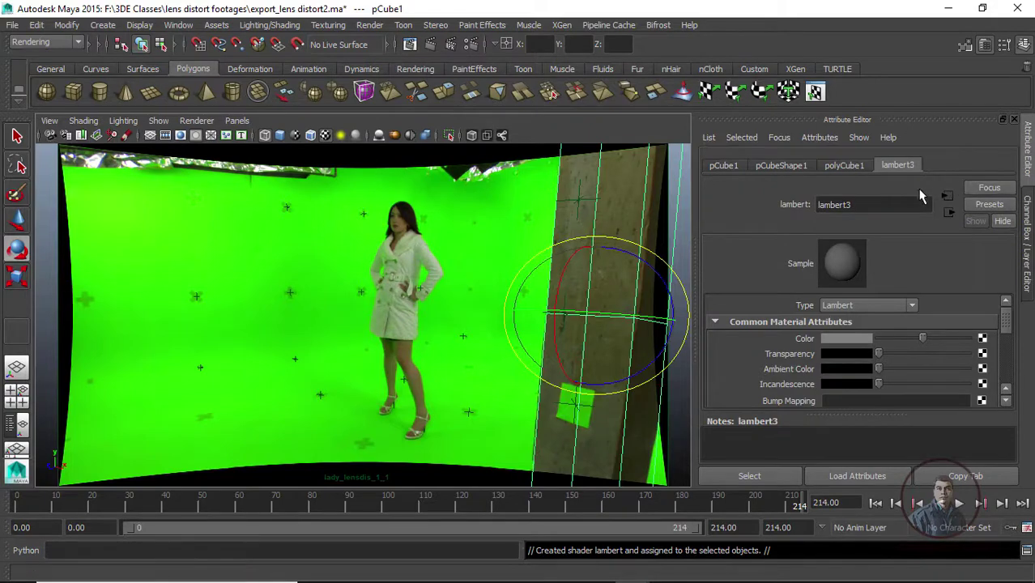
pyautogui.click(982, 339)
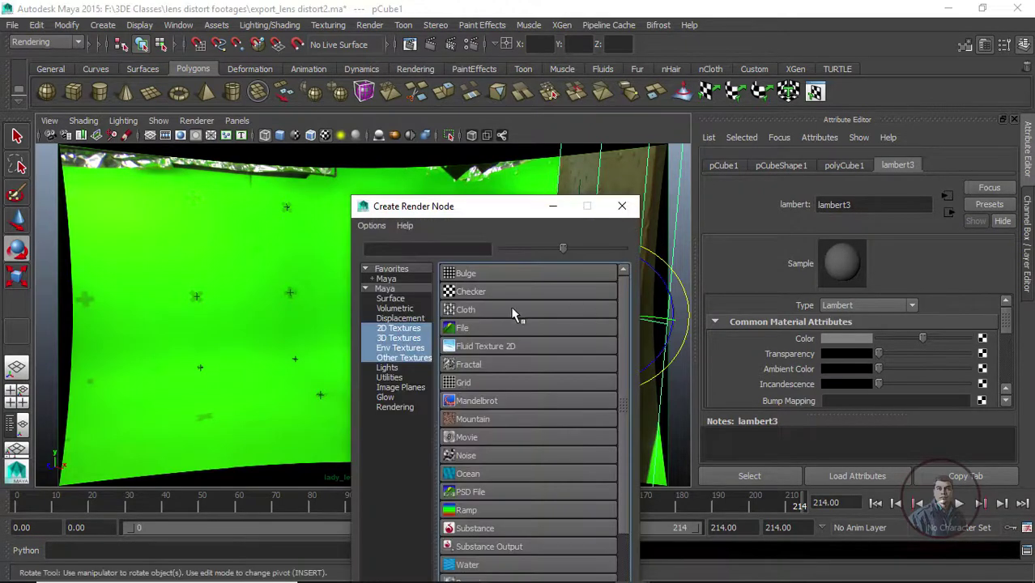
pyautogui.click(484, 295)
# - Apply Automatic Mapping to the column's UVs using the Polygons menu set
pyautogui.click(612, 273)
pyautogui.click(45, 42)
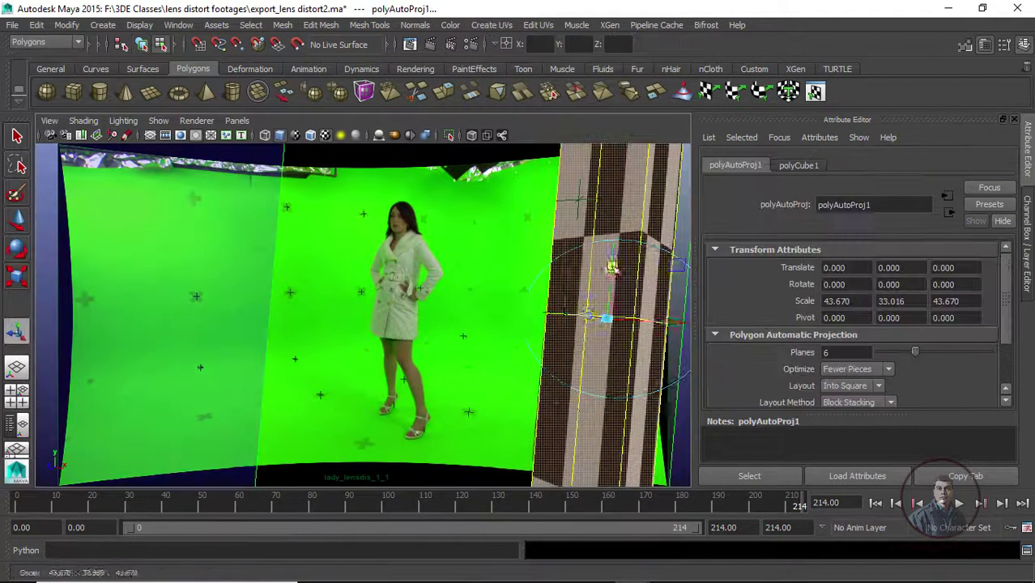
# - Set the Repeat UV of the column's checker texture to 4 by 4
pyautogui.click(236, 119)
pyautogui.click(381, 132)
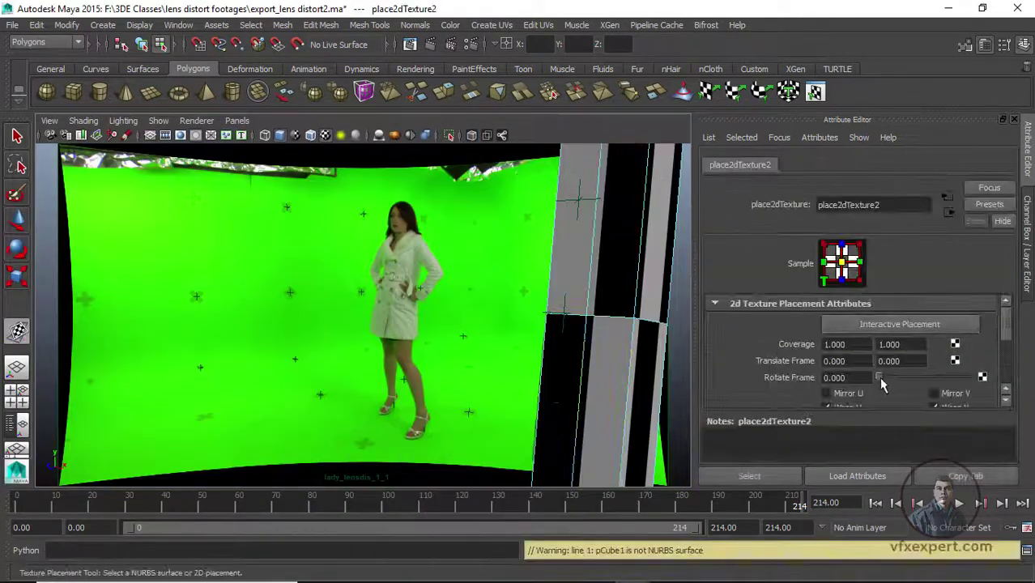
pyautogui.scroll(-3, 789, 359)
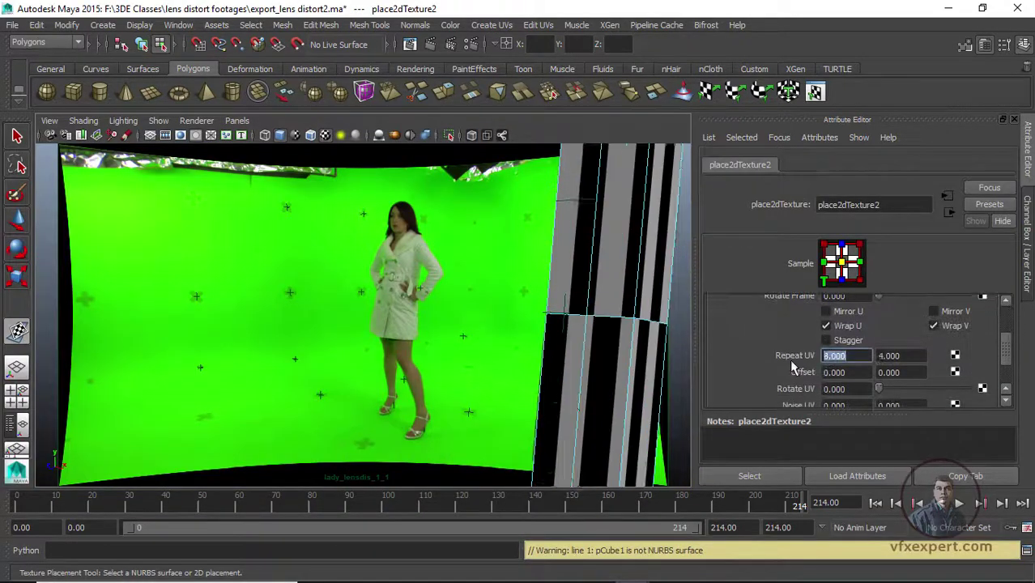
pyautogui.write('4')
pyautogui.press('Return')
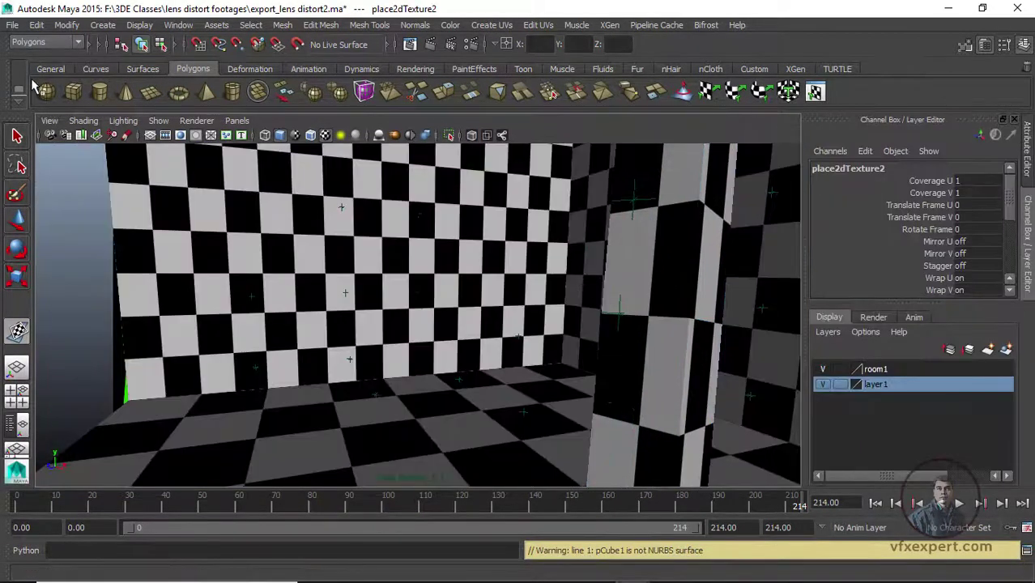
# - At frame 214, stretch the checker room to about 137.1 in Scale Z and scrub to frame 92 to check the fit
pyautogui.click(19, 136)
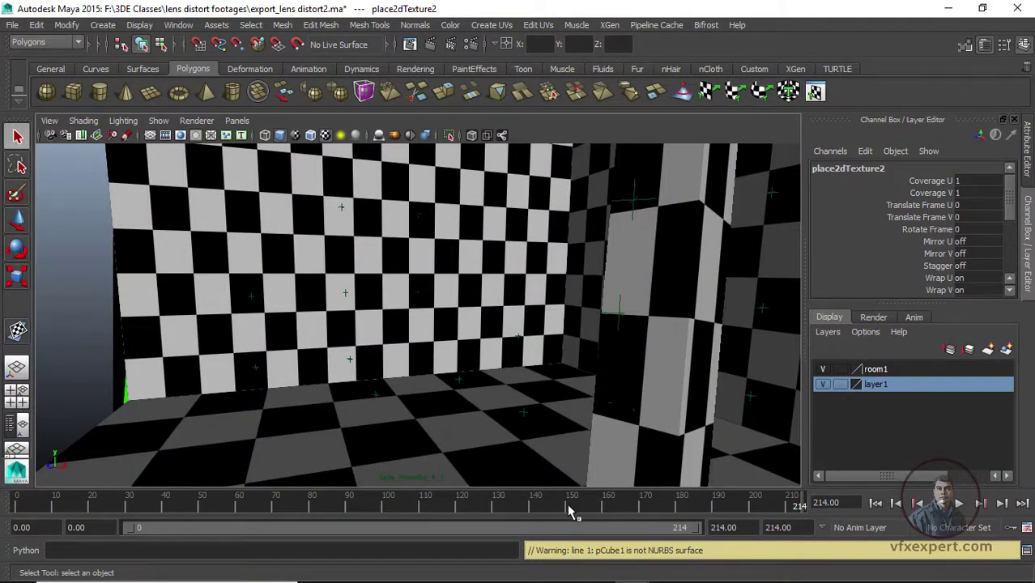
pyautogui.moveTo(570, 510); pyautogui.dragTo(843, 502)
pyautogui.click(169, 427)
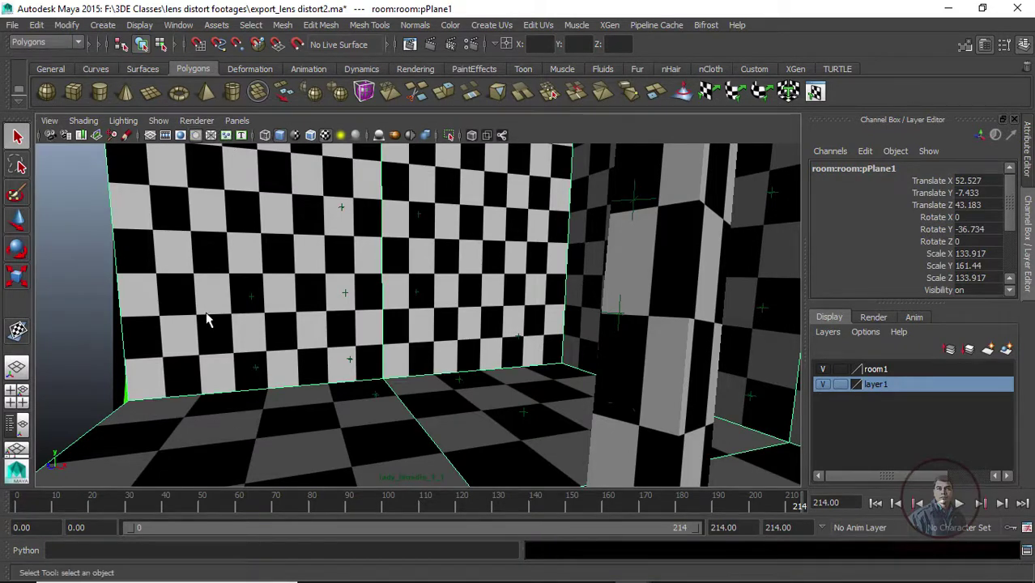
pyautogui.press('r')
pyautogui.moveTo(400, 295); pyautogui.dragTo(397, 294)
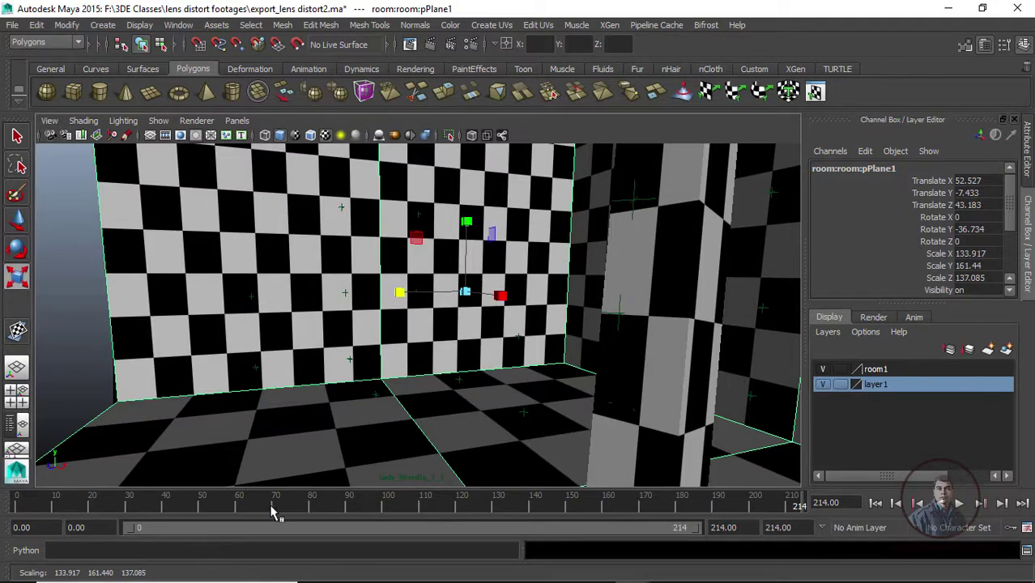
pyautogui.moveTo(272, 511); pyautogui.dragTo(356, 496)
# - Save the scene under the new name "export_lens distort3.ma"
pyautogui.click(11, 25)
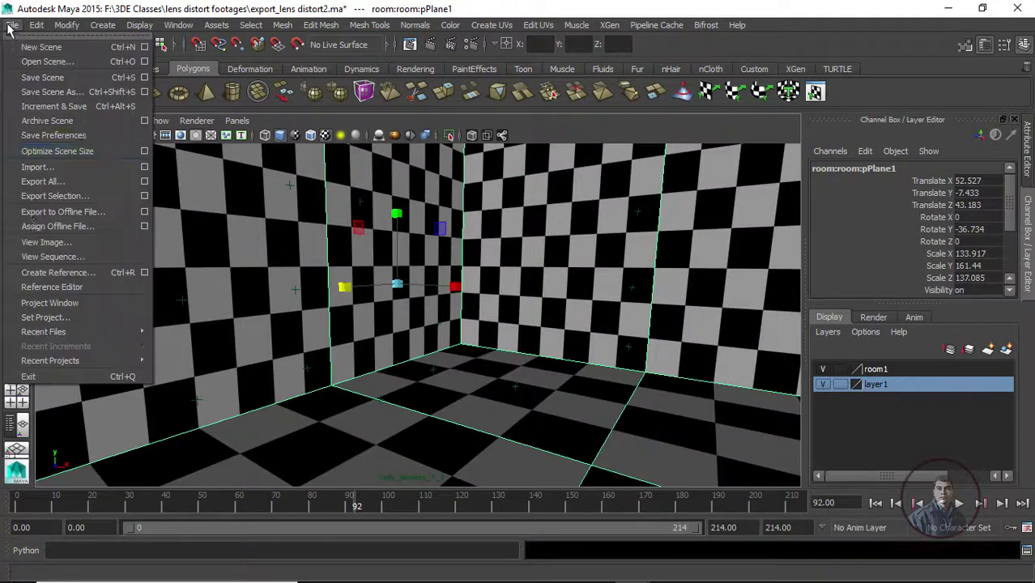
pyautogui.click(50, 92)
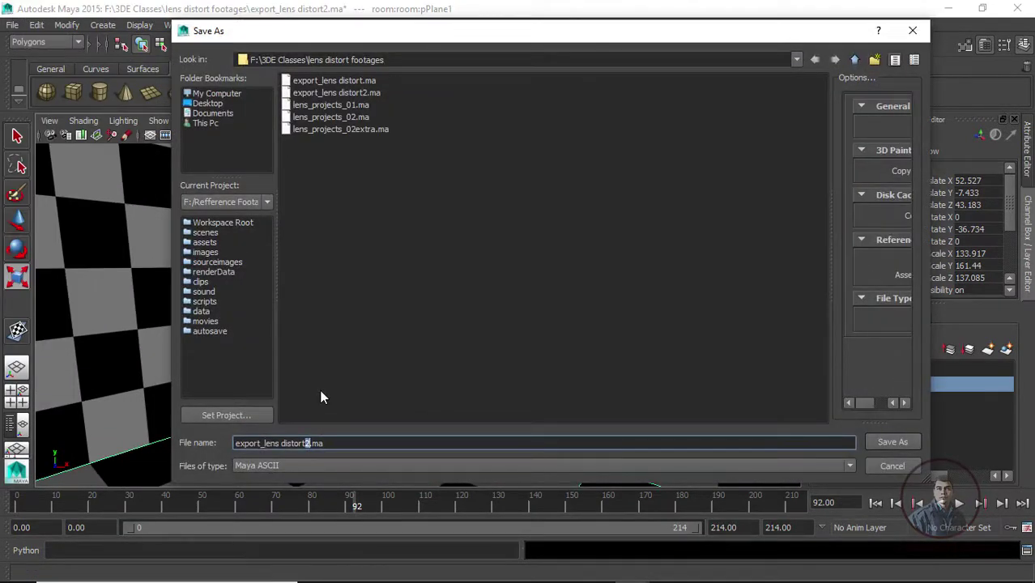
pyautogui.write('3')
pyautogui.press('Return')
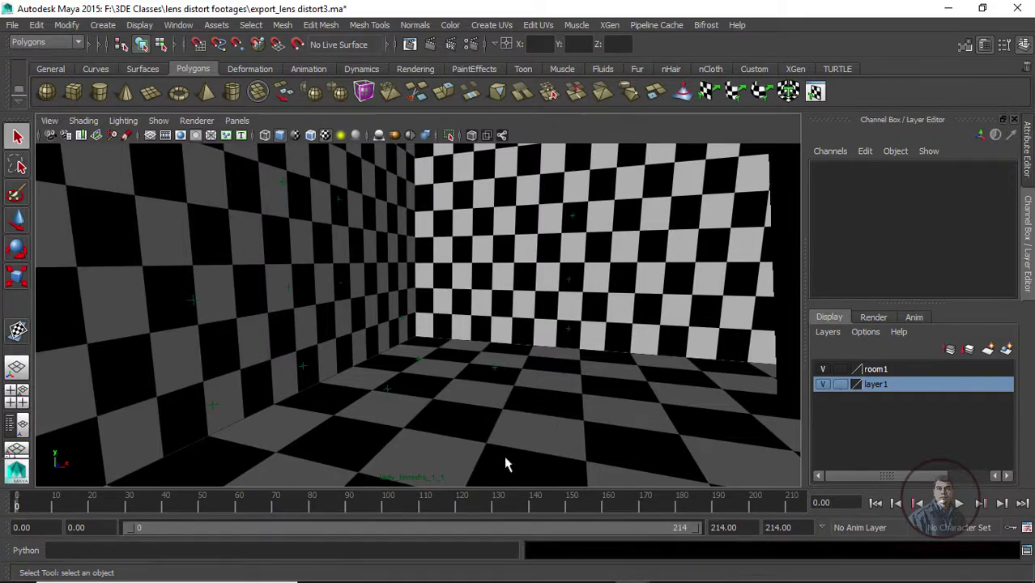
# - Switch the viewport to the persp camera and raise the checker room to about -4.08 in Translate Y
pyautogui.click(237, 121)
pyautogui.moveTo(308, 137)
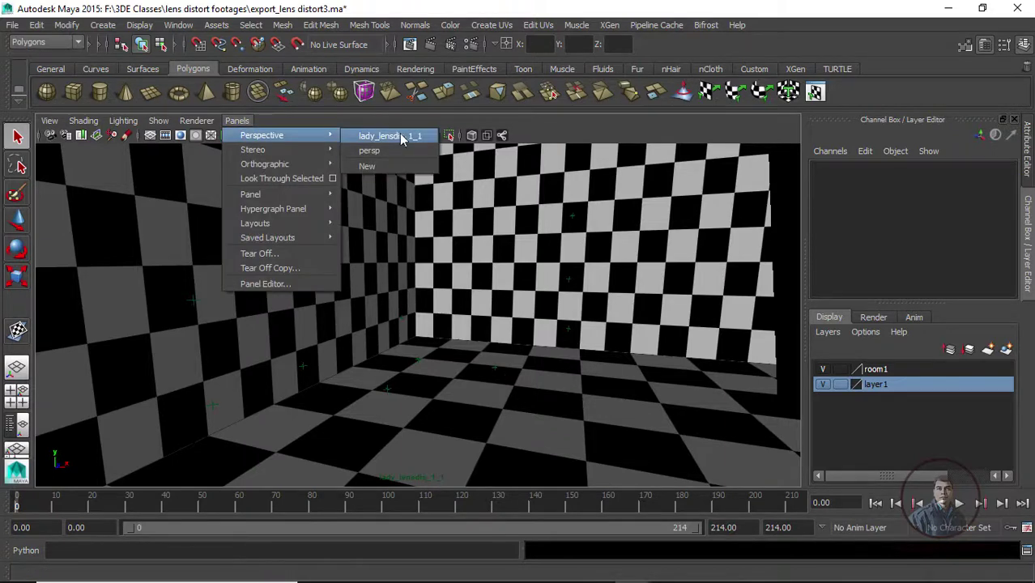
pyautogui.click(389, 150)
pyautogui.keyDown('alt'); pyautogui.moveTo(564, 290); pyautogui.dragTo(714, 404); pyautogui.keyUp('alt')
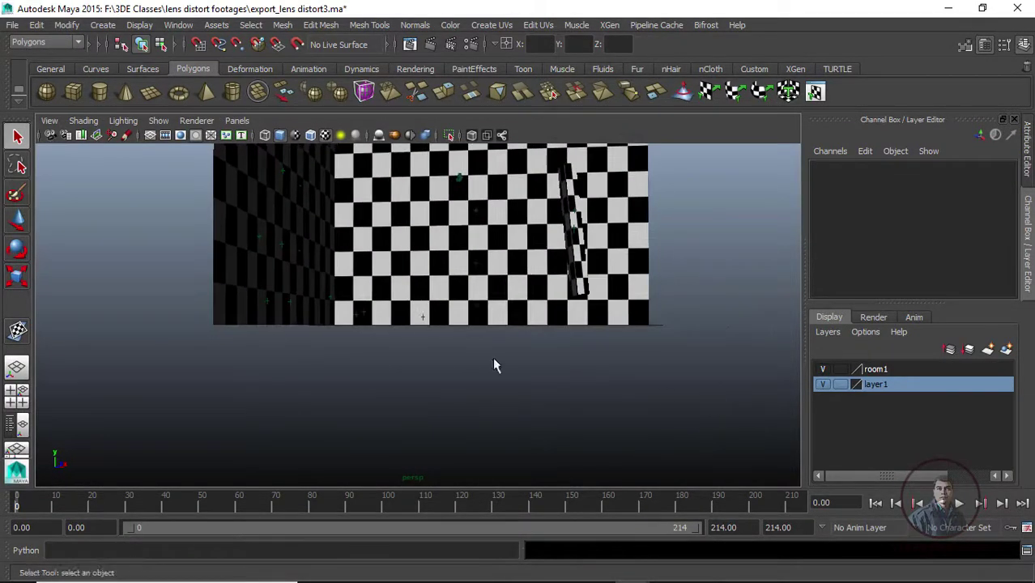
pyautogui.press('super')
pyautogui.click(613, 391)
pyautogui.keyDown('alt'); pyautogui.moveTo(434, 323); pyautogui.dragTo(663, 240); pyautogui.keyUp('alt')
pyautogui.press('super')
pyautogui.click(663, 240)
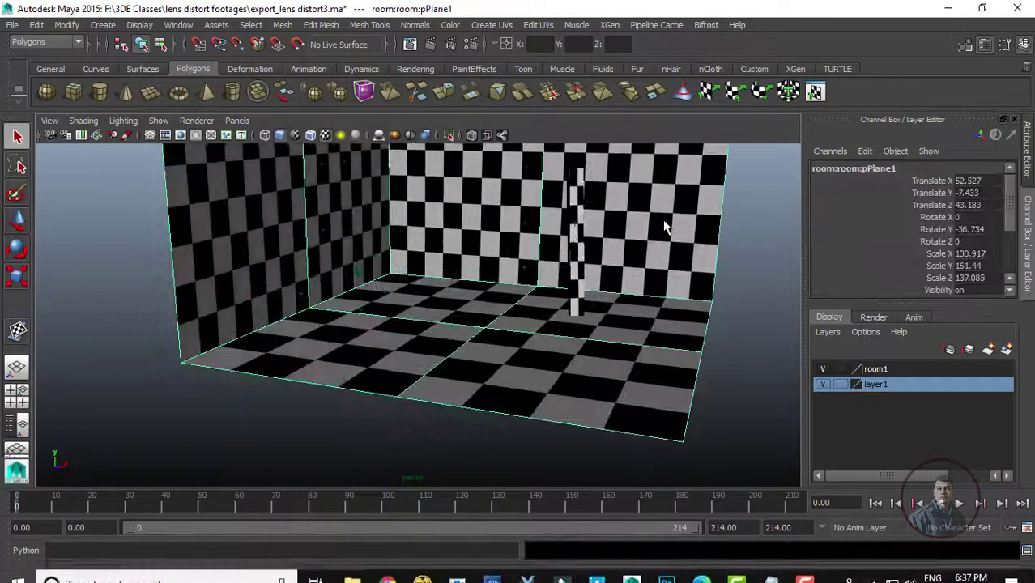
pyautogui.press('w')
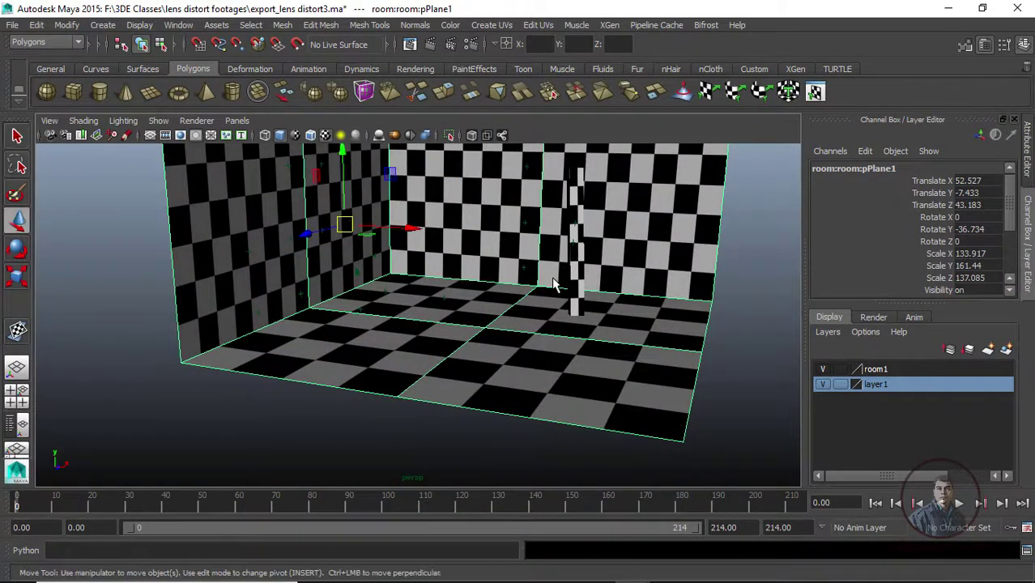
pyautogui.moveTo(337, 165); pyautogui.dragTo(350, 141)
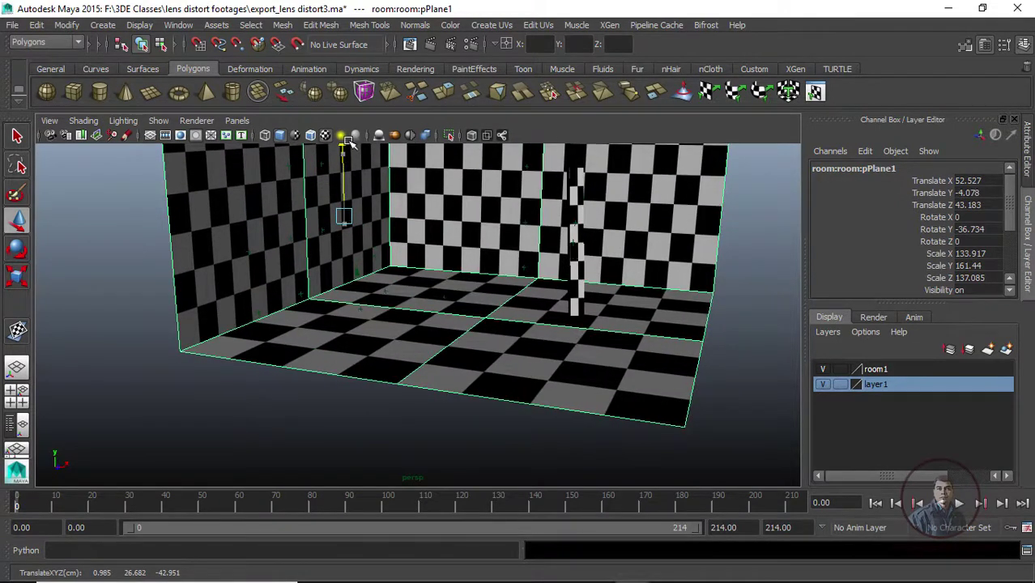
# - Inspect the room and column from other angles and return the viewport to the lady_lensdis_1_1 camera
pyautogui.keyDown('alt'); pyautogui.moveTo(461, 391); pyautogui.dragTo(550, 393); pyautogui.keyUp('alt')
pyautogui.press('super')
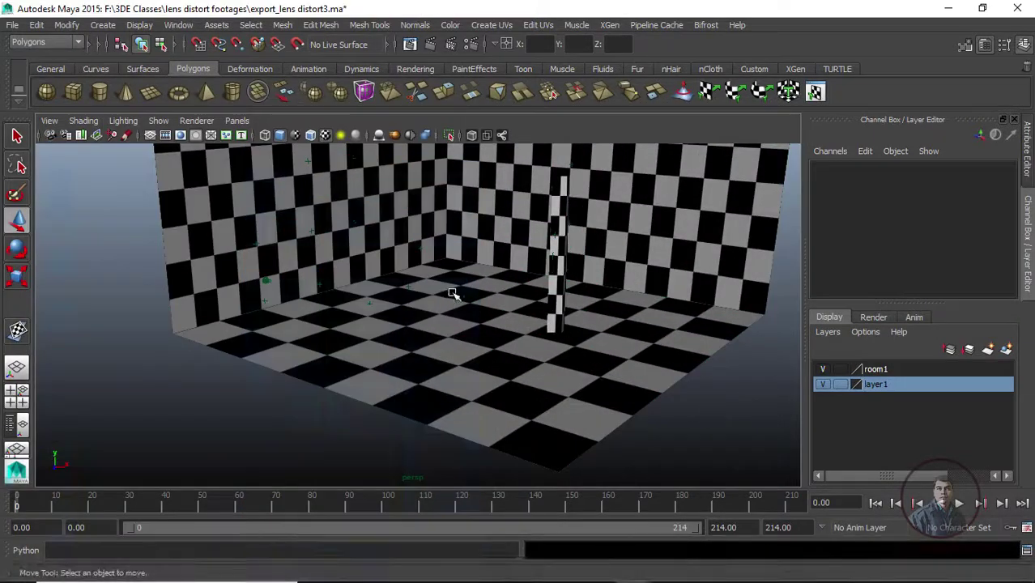
pyautogui.keyDown('alt'); pyautogui.moveTo(455, 293); pyautogui.dragTo(269, 168); pyautogui.keyUp('alt')
pyautogui.click(236, 121)
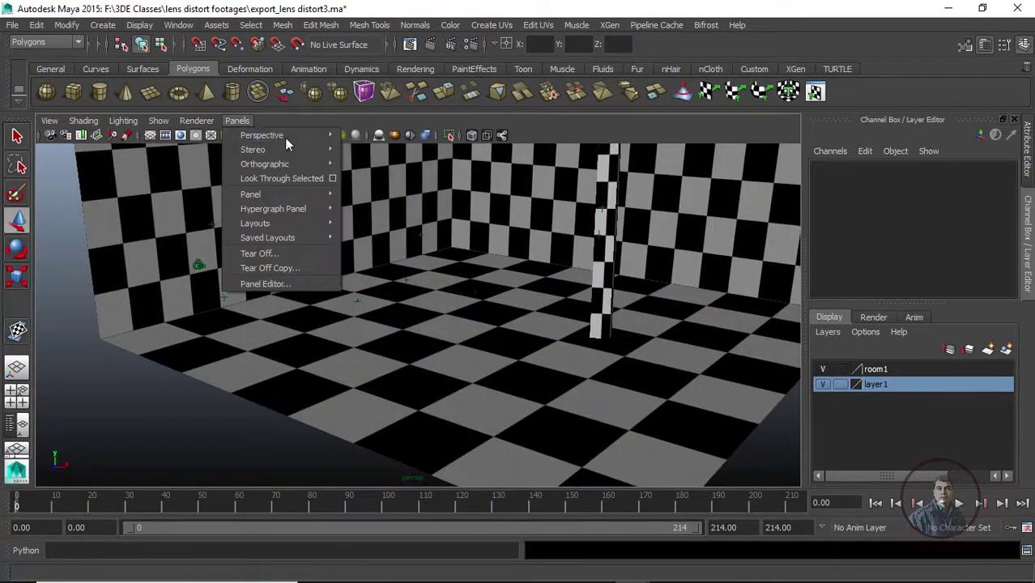
pyautogui.moveTo(285, 135)
pyautogui.click(392, 134)
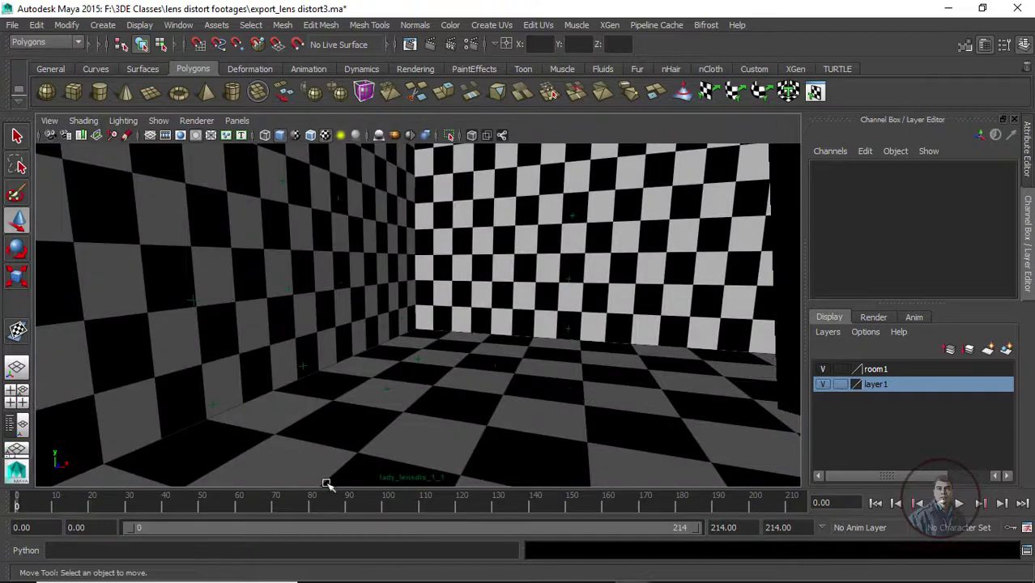
# - Play and scrub through the shot to check the room and column against the tracking points, and save the scene
pyautogui.hotkey('alt', 'v')
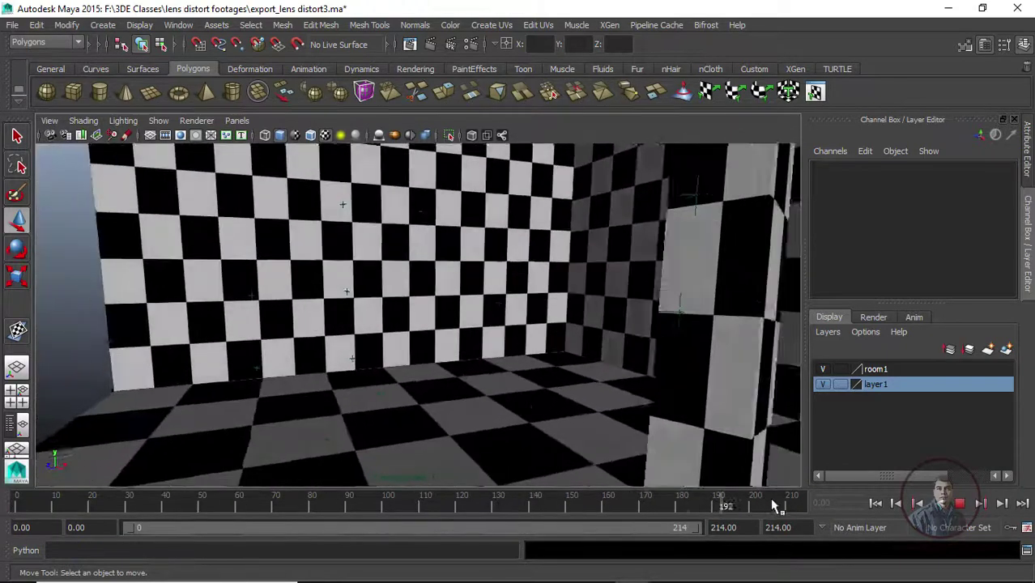
pyautogui.hotkey('alt', 'v')
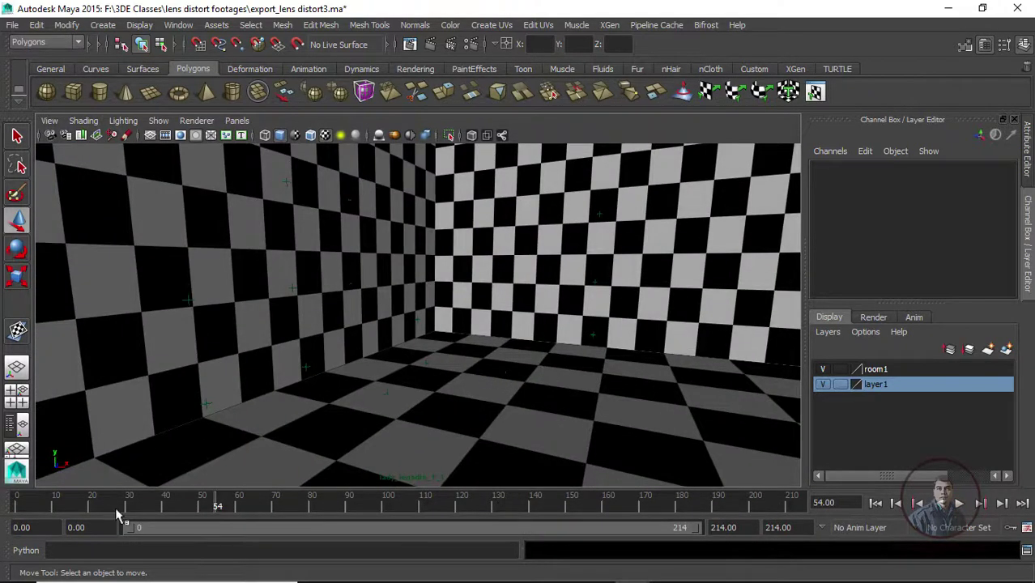
pyautogui.hotkey('alt', 'v')
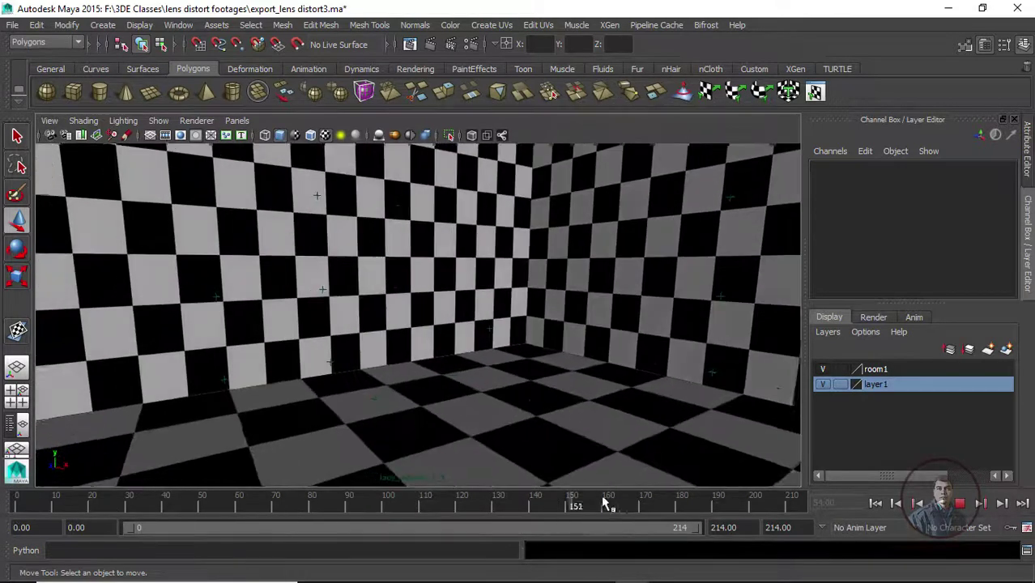
pyautogui.moveTo(603, 498); pyautogui.dragTo(382, 497)
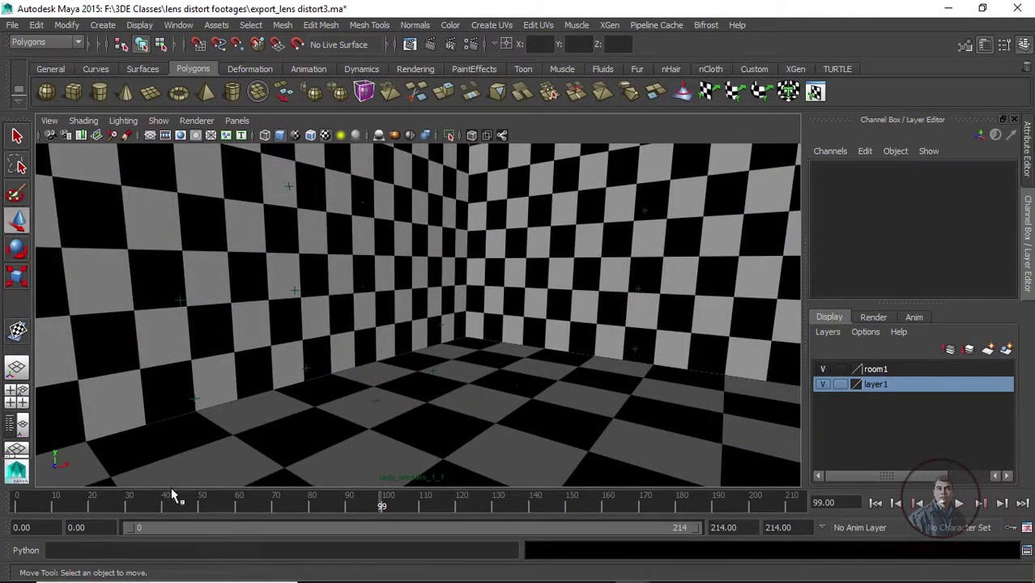
pyautogui.hotkey('alt', 'shift', 'v')
pyautogui.hotkey('ctrl', 's')
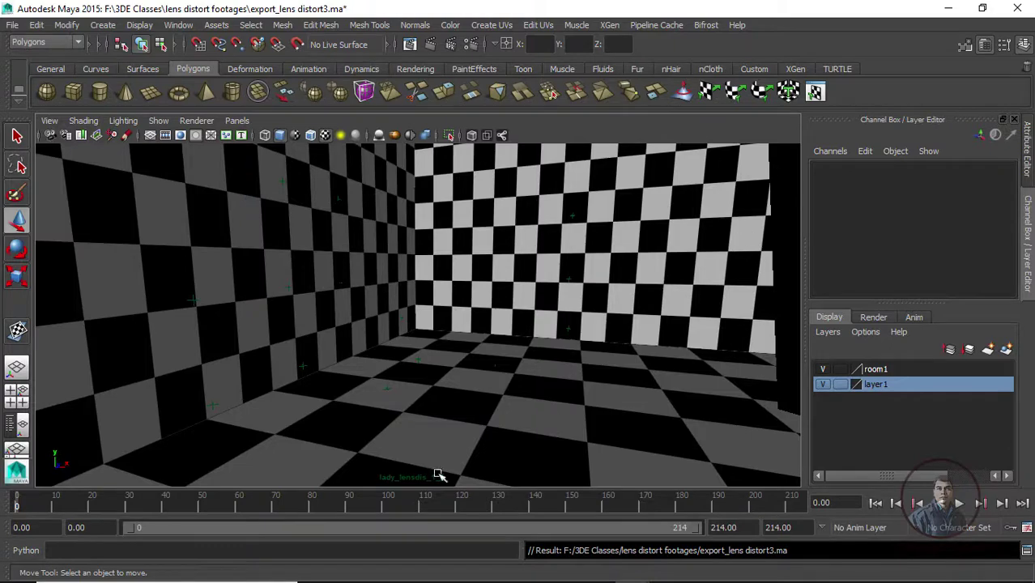
pyautogui.click(609, 503)
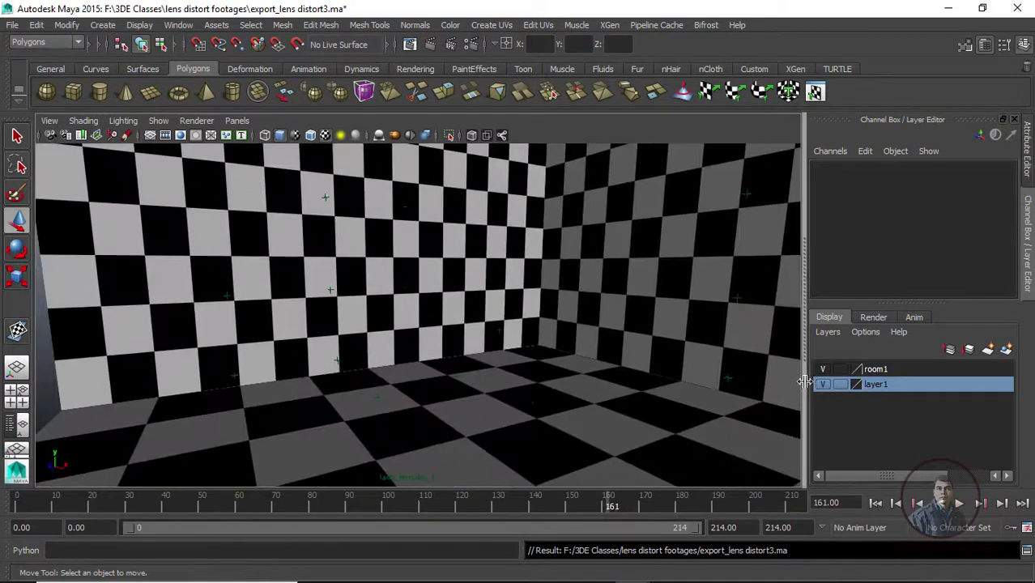
pyautogui.moveTo(711, 507); pyautogui.dragTo(791, 504)
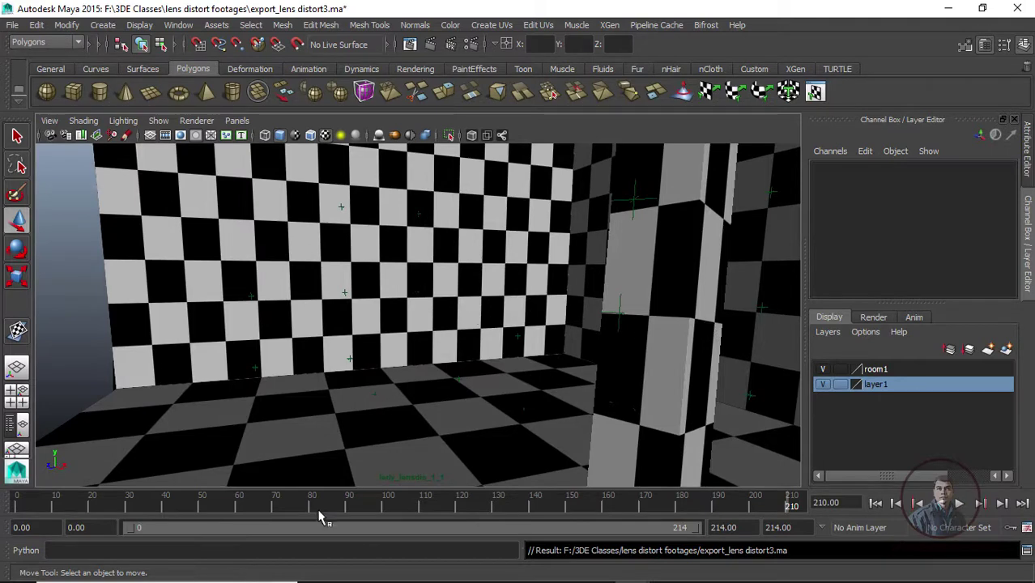
pyautogui.moveTo(319, 518); pyautogui.dragTo(11, 505)
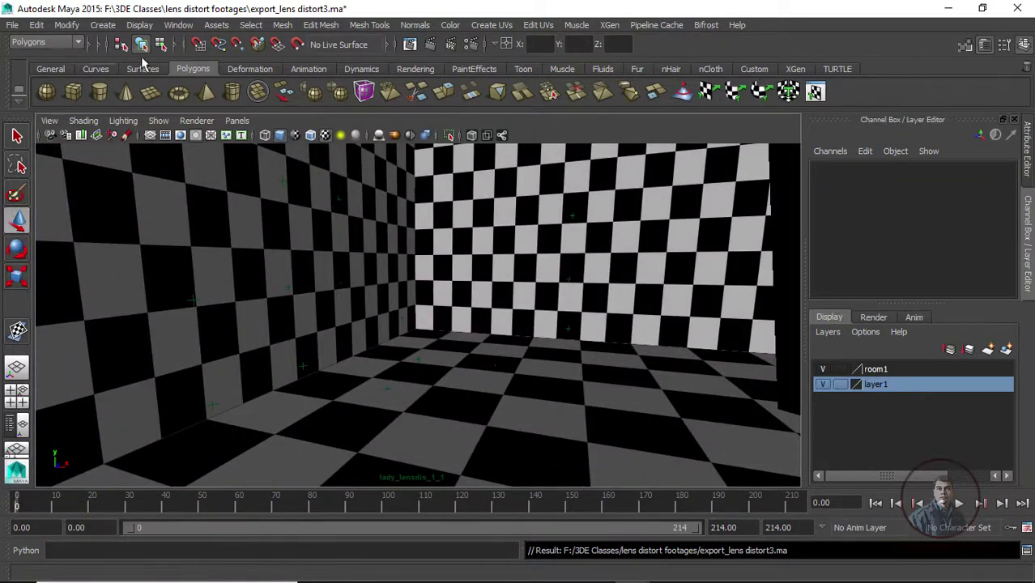
# - Create an ambient light at the origin and render frame 0 through the lady_lensdis_1_1 camera
pyautogui.click(103, 25)
pyautogui.click(103, 25)
pyautogui.click(139, 25)
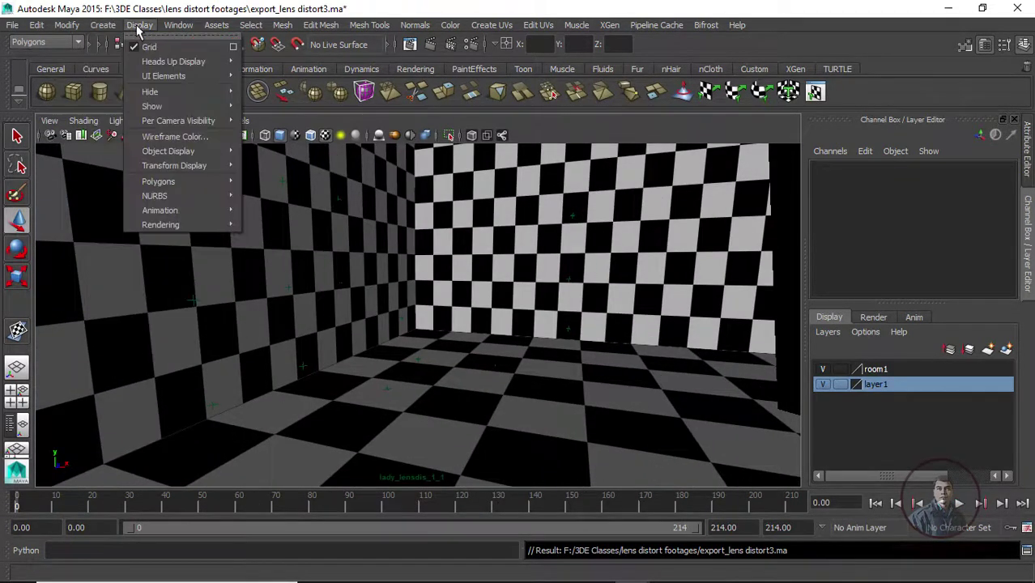
pyautogui.click(104, 26)
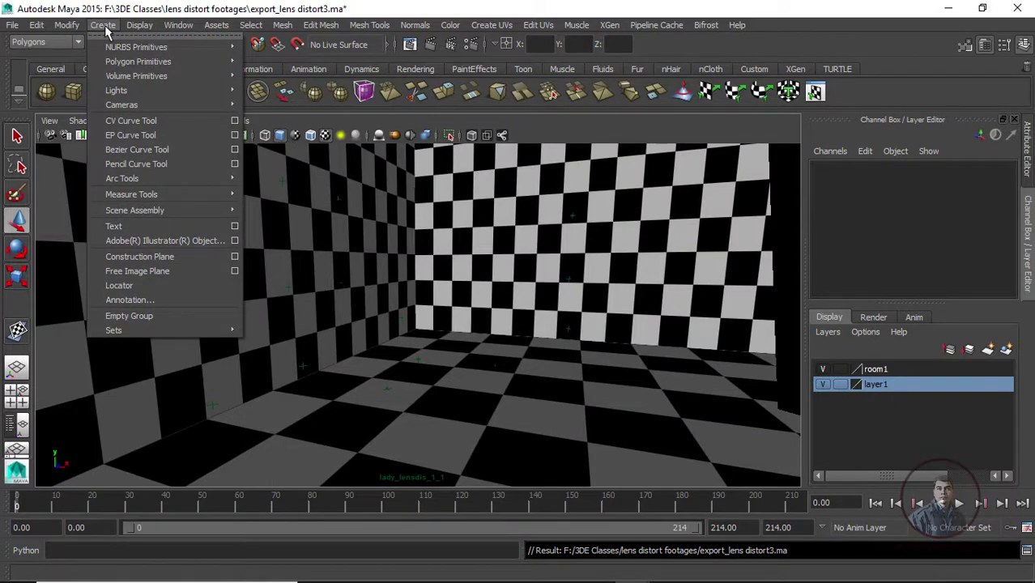
pyautogui.moveTo(127, 87)
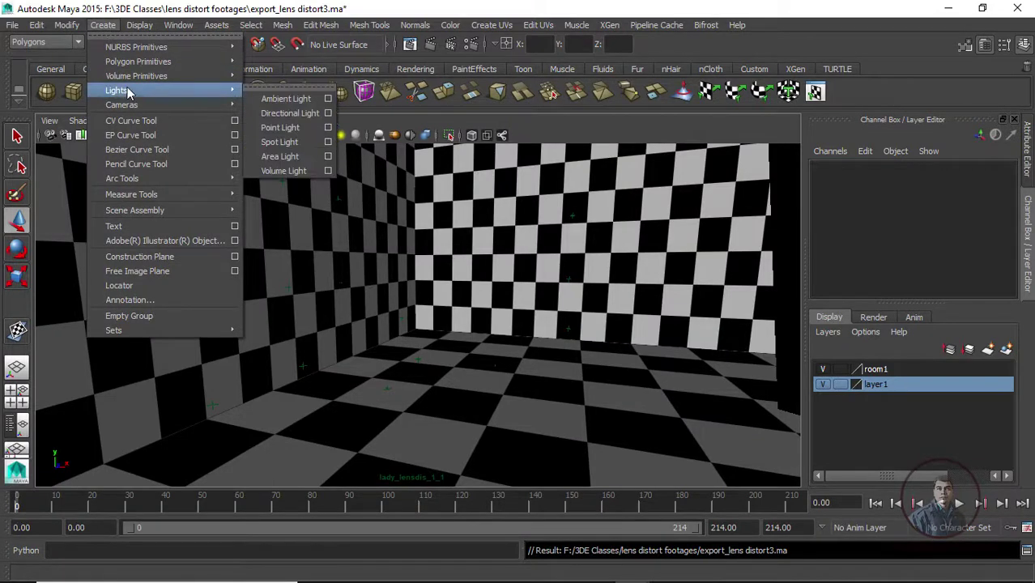
pyautogui.click(284, 96)
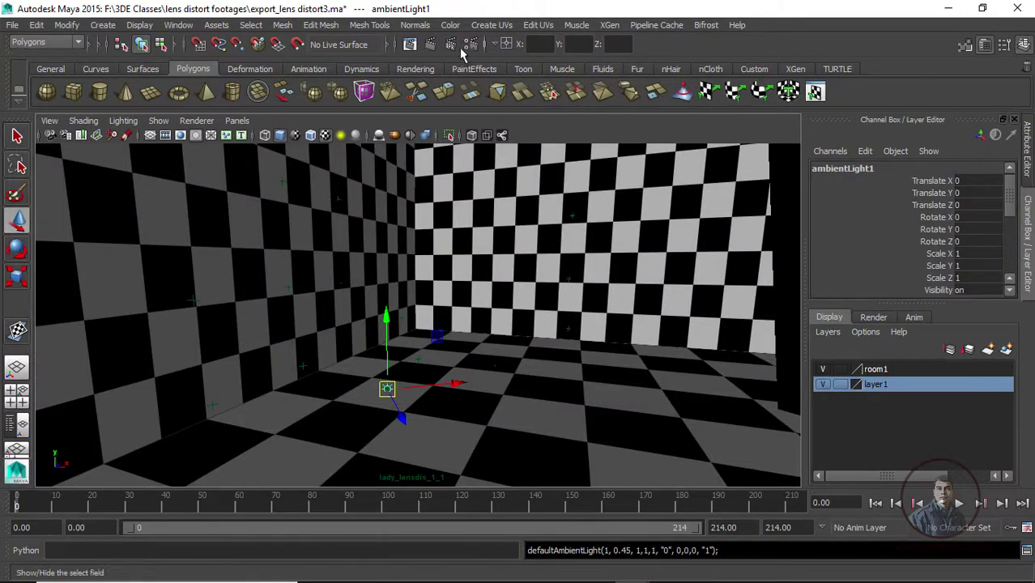
pyautogui.click(430, 47)
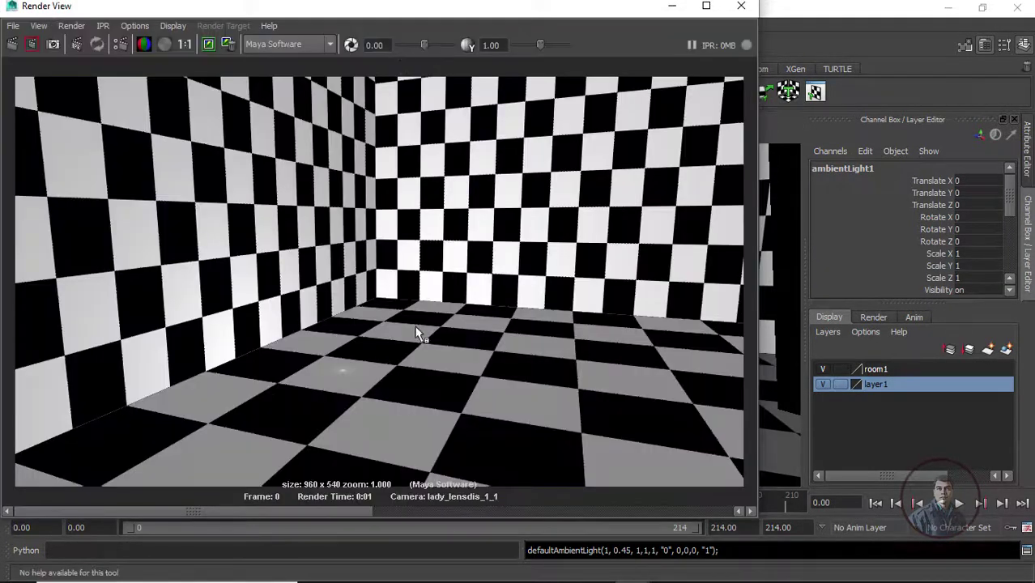
pyautogui.click(741, 6)
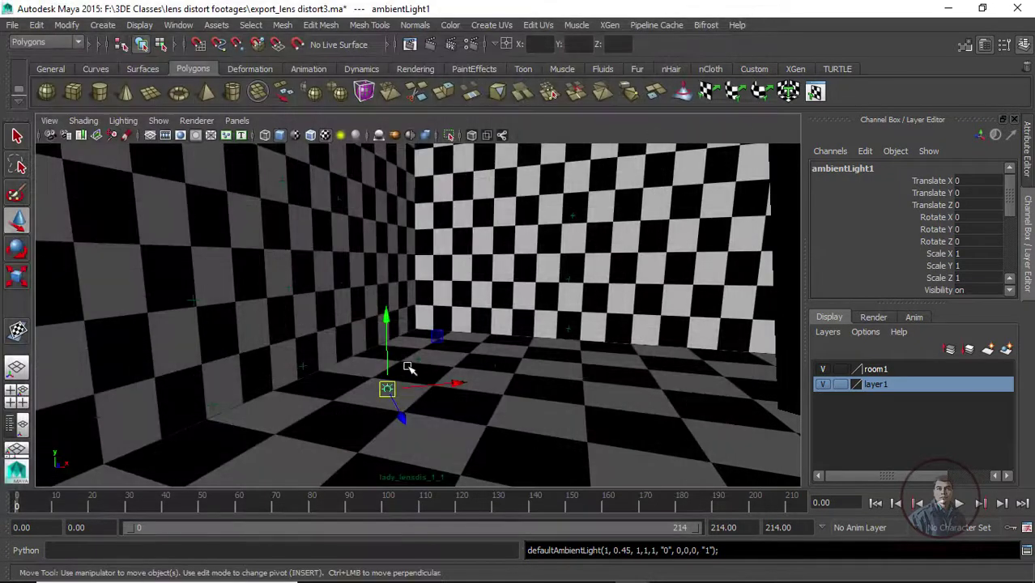
# - Set the ambient light's Intensity to 0.7 and render frame 0 again
pyautogui.click(1027, 150)
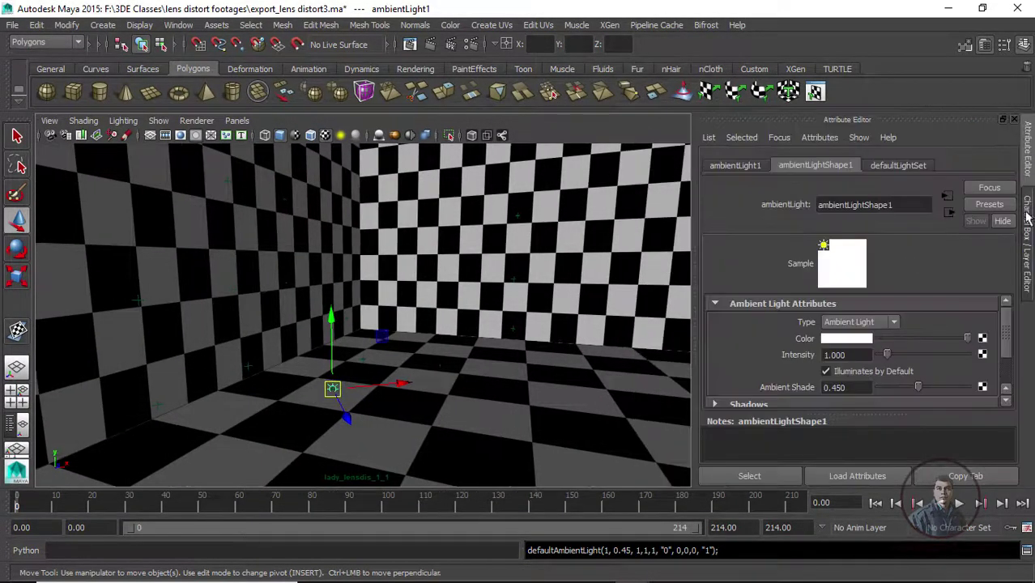
pyautogui.doubleClick(858, 354)
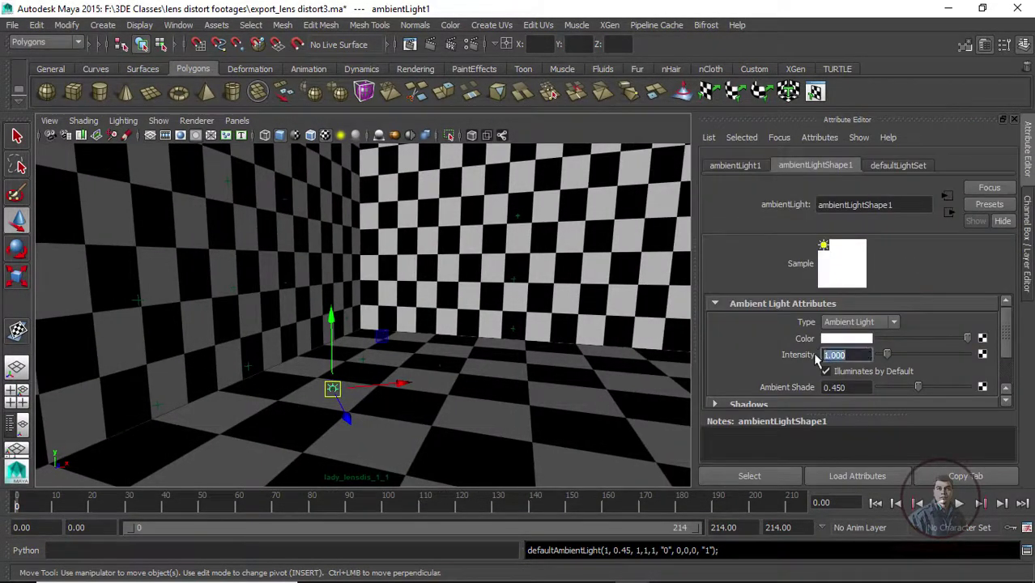
pyautogui.write('.7')
pyautogui.press('Return')
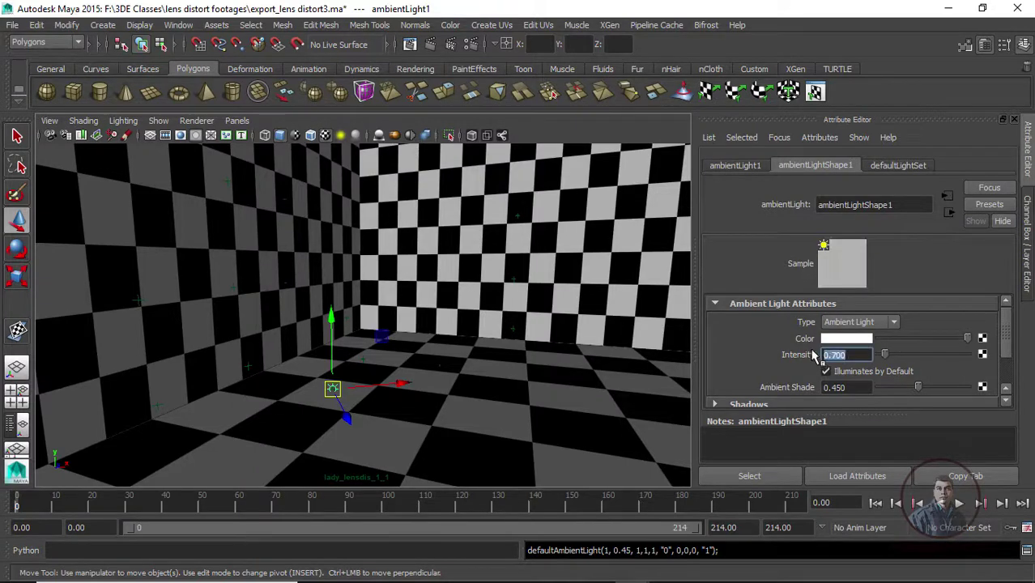
pyautogui.click(431, 43)
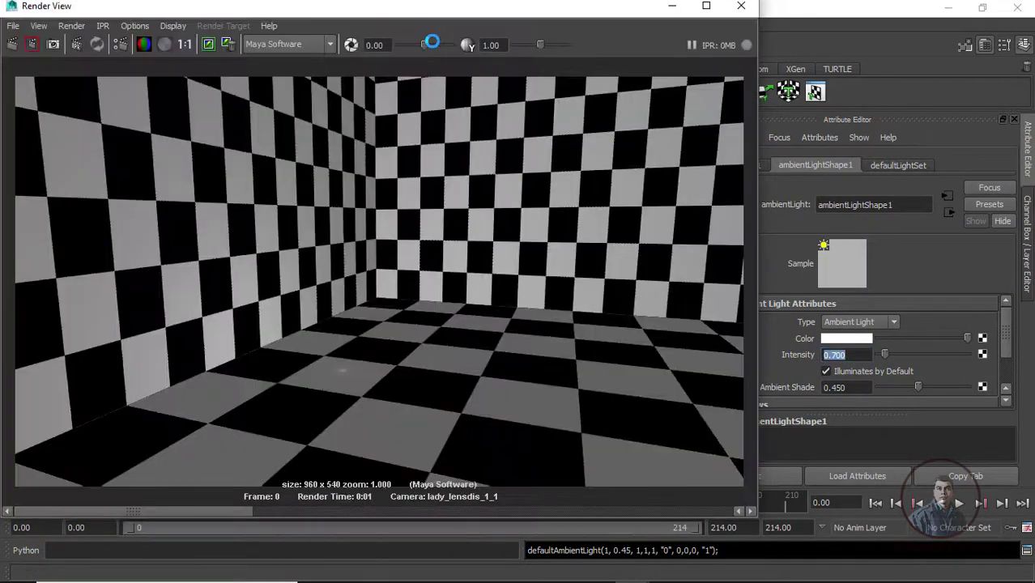
# - Close the test render and set the render file output to Tiff (tif) with name.#.ext frame naming
pyautogui.click(741, 6)
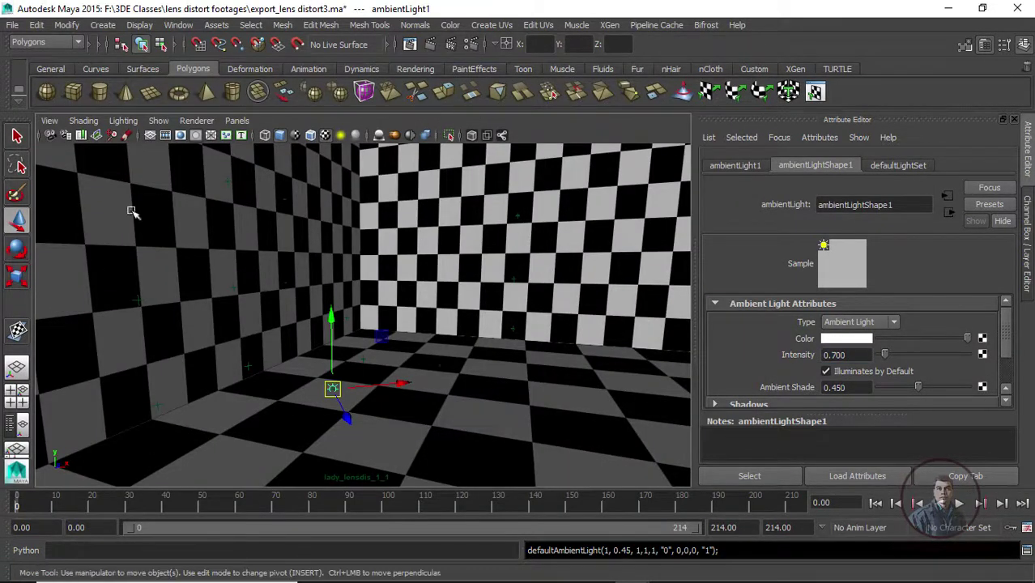
pyautogui.click(233, 265)
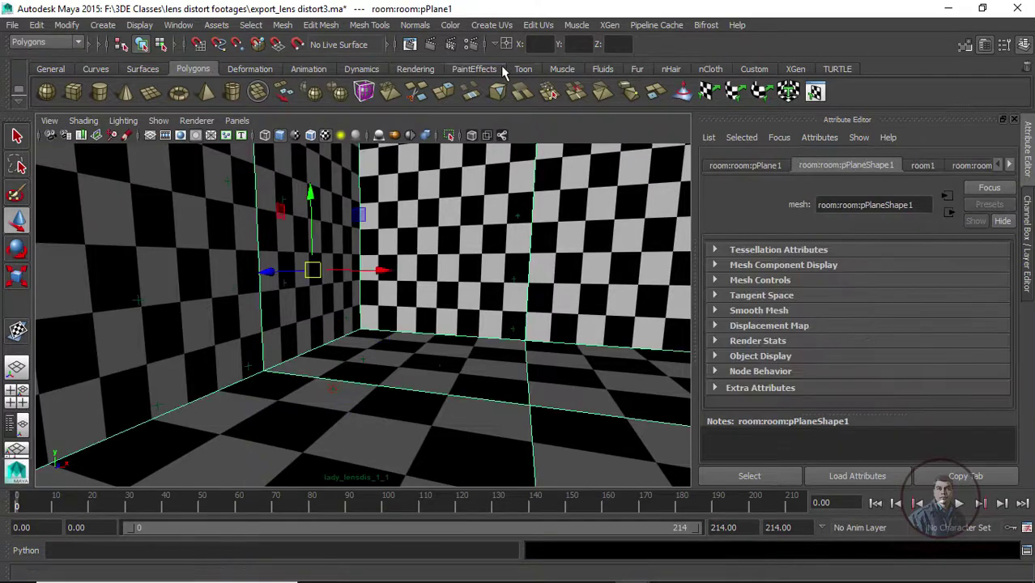
pyautogui.click(471, 42)
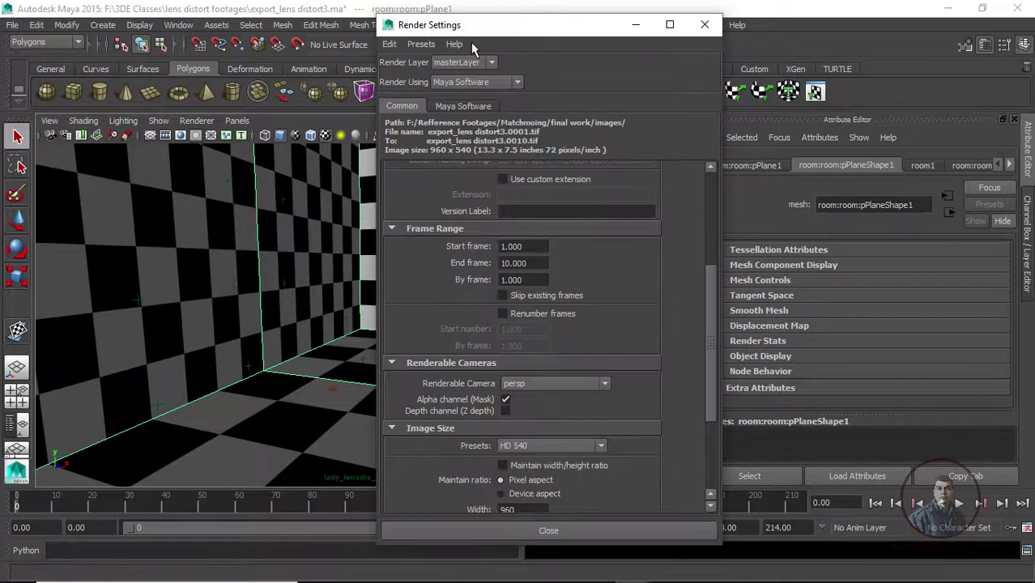
pyautogui.moveTo(496, 26); pyautogui.dragTo(439, 26)
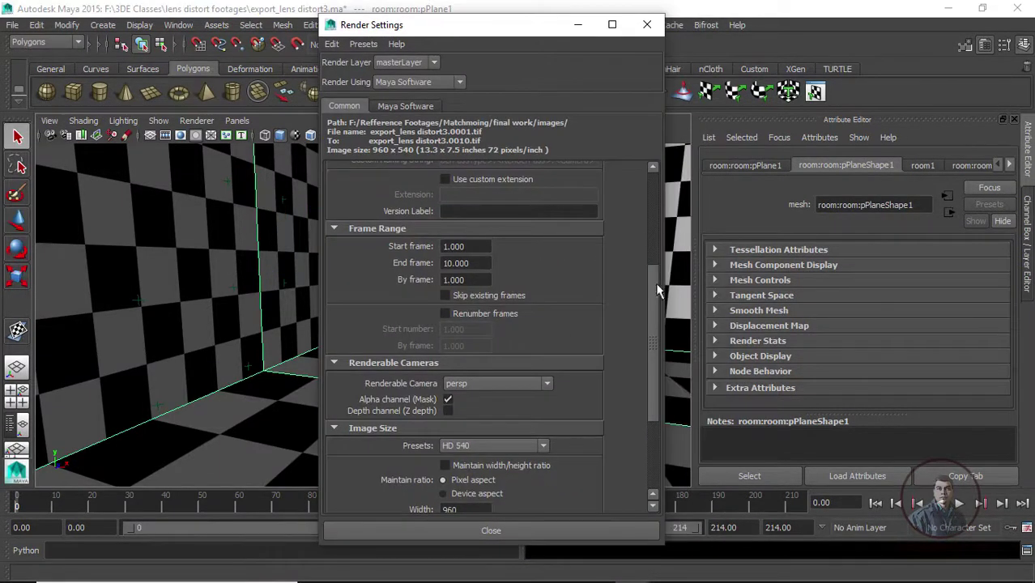
pyautogui.scroll(5, 658, 290)
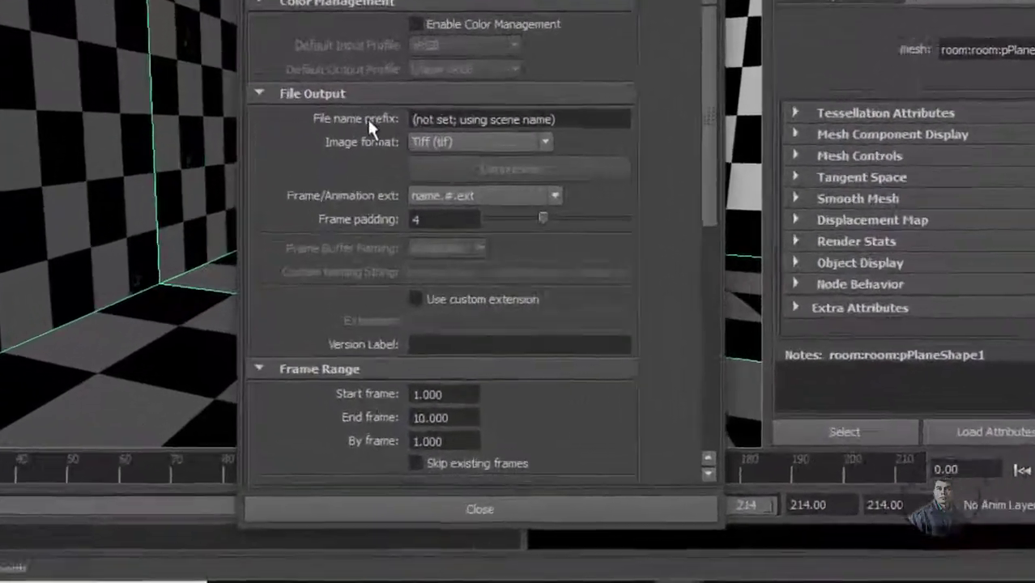
pyautogui.click(486, 141)
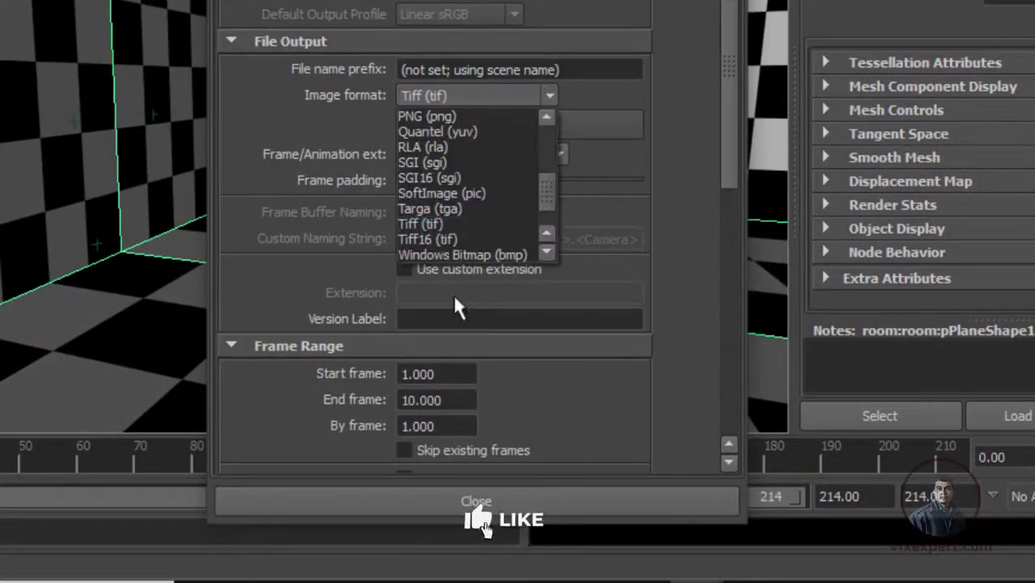
pyautogui.click(427, 225)
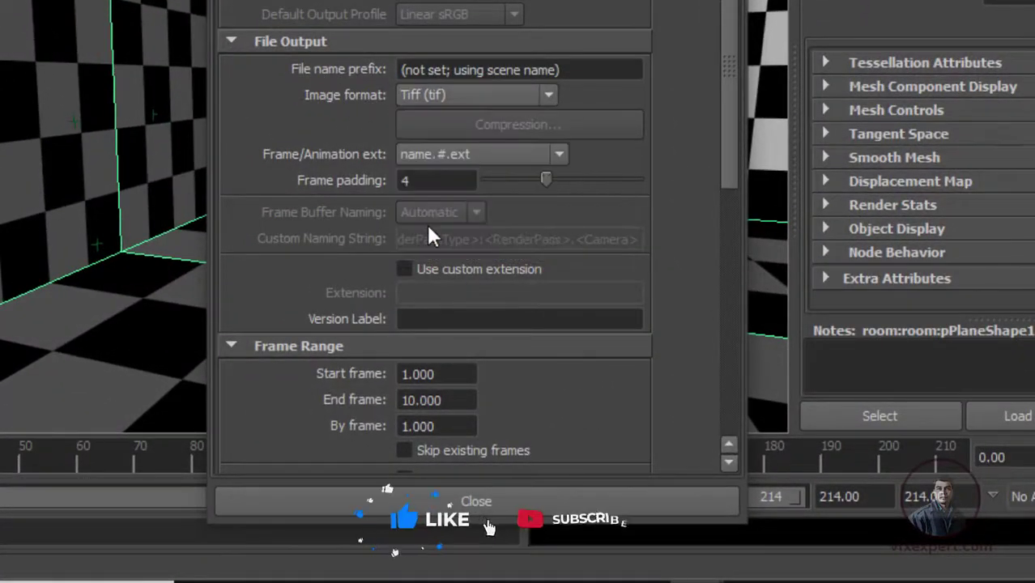
pyautogui.click(464, 158)
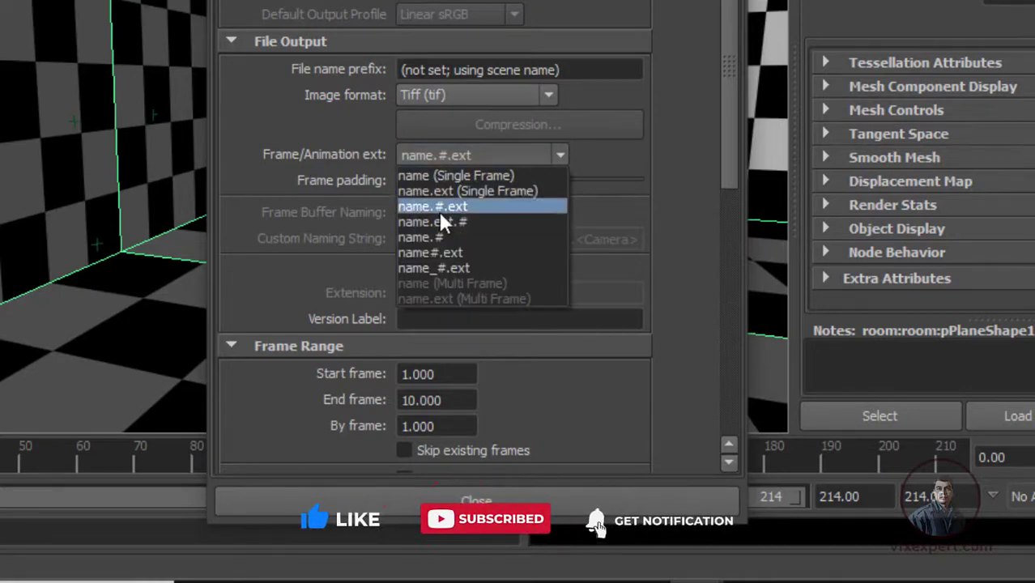
pyautogui.click(468, 207)
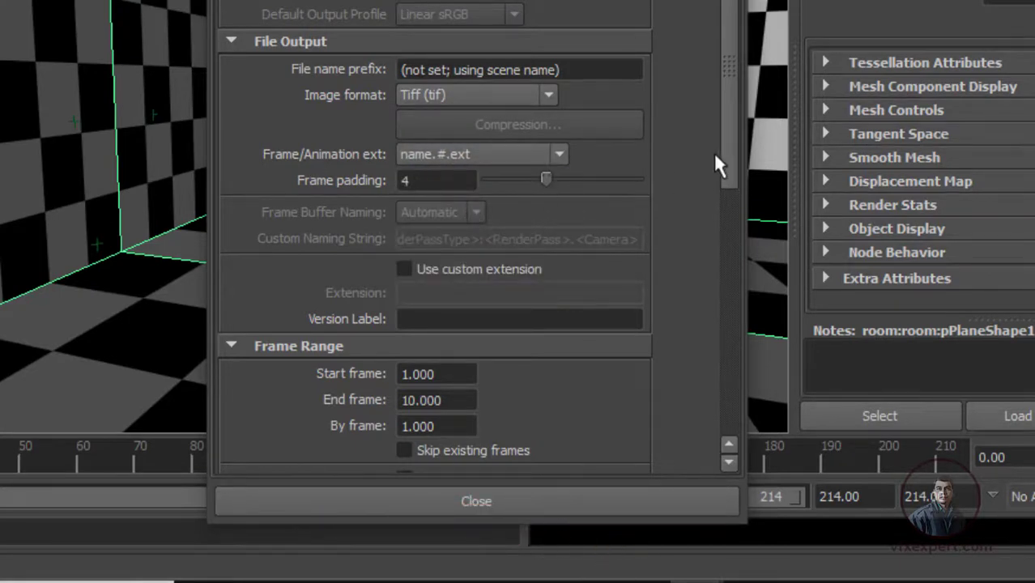
# - Set the render frame range to start at frame 0 and end at frame 214
pyautogui.moveTo(723, 179); pyautogui.dragTo(729, 272)
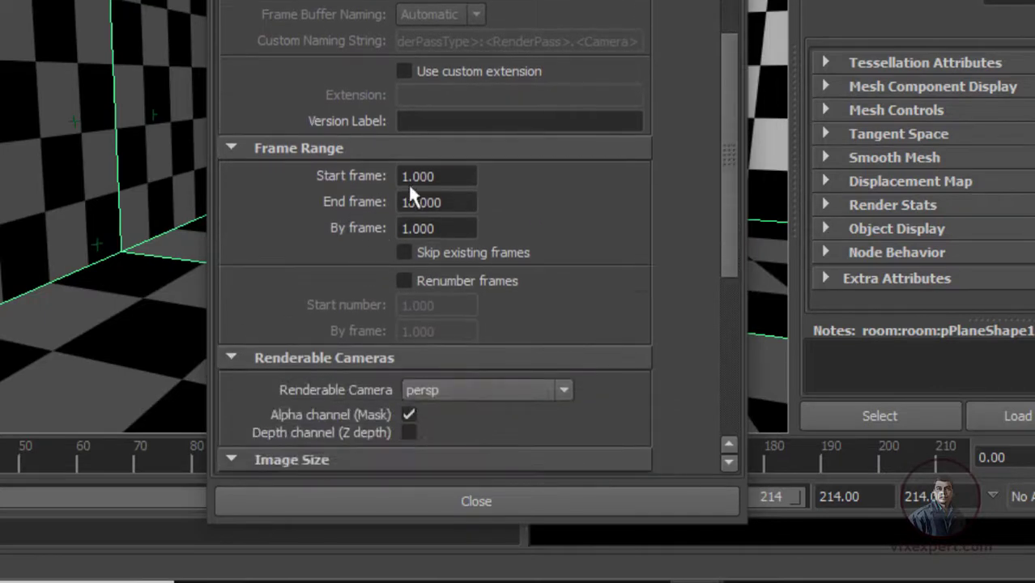
pyautogui.click(460, 176)
pyautogui.write('00')
pyautogui.press('Tab')
pyautogui.write('214')
pyautogui.click(462, 179)
# - Choose lady_lensdis_1_1 as the renderable camera
pyautogui.scroll(-5, 717, 257)
pyautogui.click(503, 165)
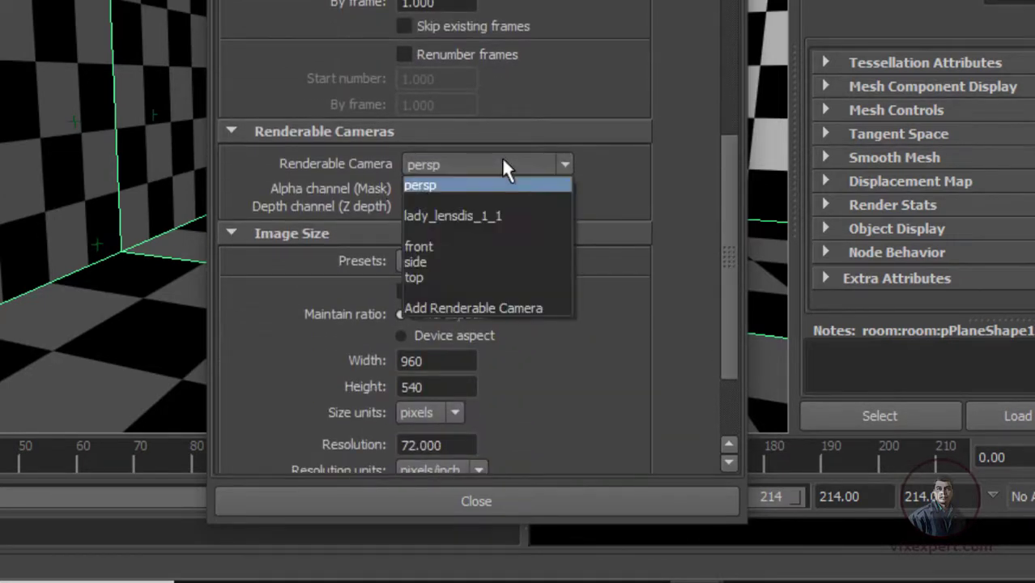
pyautogui.click(470, 216)
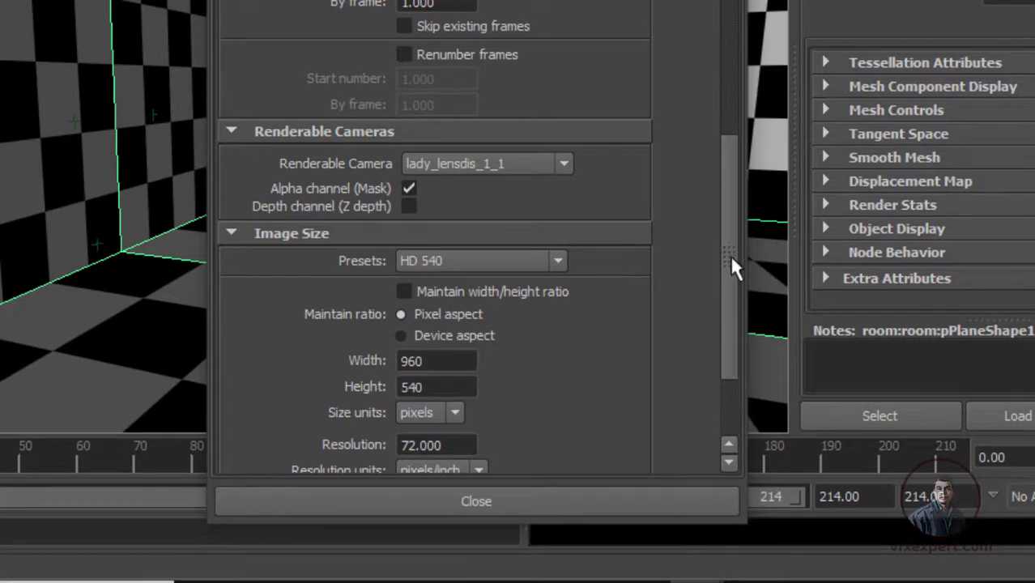
# - Look up the overscan frame size in the shot details note in Notepad, keeping the image size settings in view
pyautogui.moveTo(730, 258); pyautogui.dragTo(733, 348)
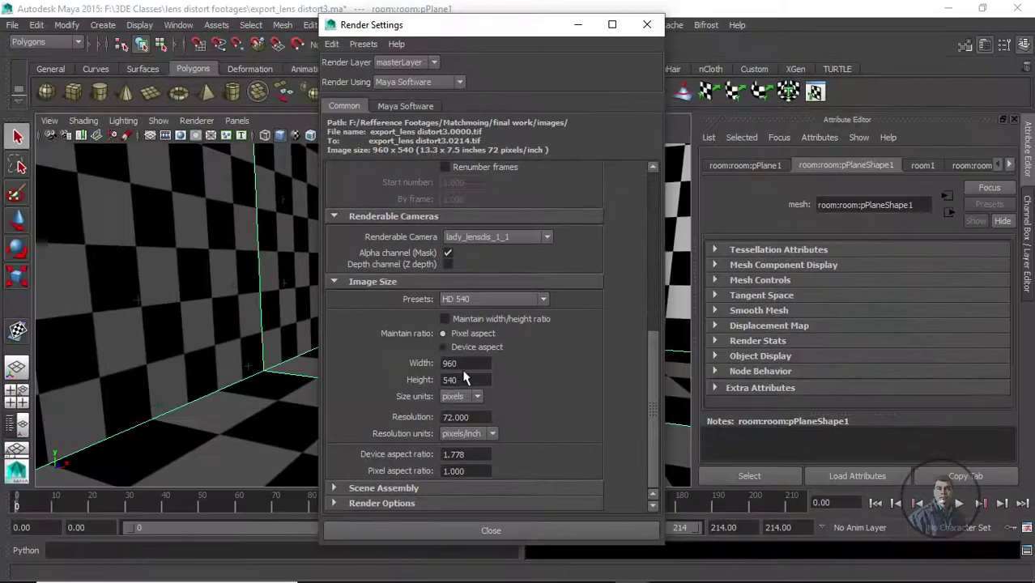
pyautogui.click(352, 578)
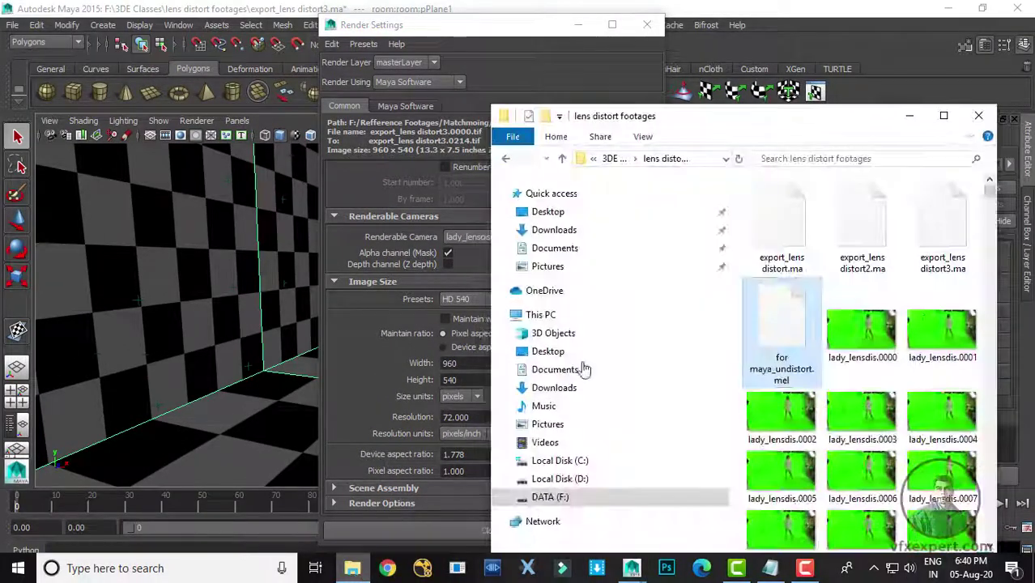
pyautogui.click(910, 117)
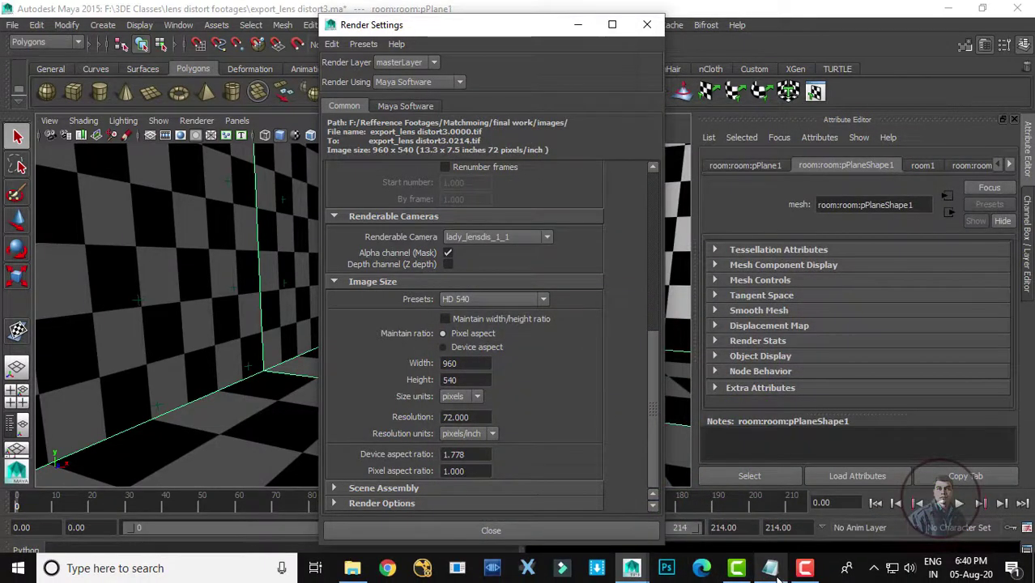
pyautogui.click(770, 568)
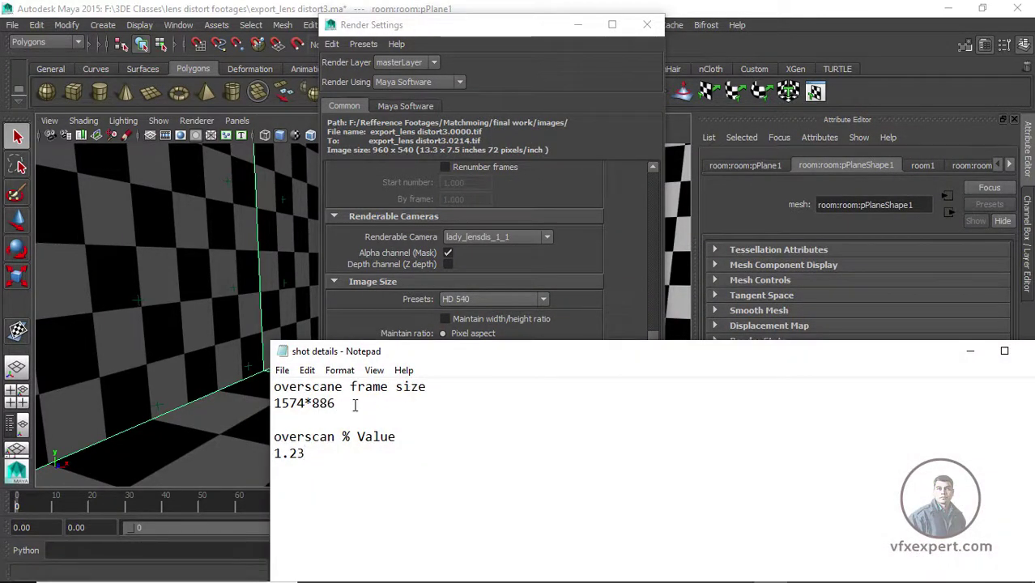
pyautogui.moveTo(340, 407); pyautogui.dragTo(272, 407)
pyautogui.click(383, 401)
pyautogui.moveTo(503, 358); pyautogui.dragTo(868, 197)
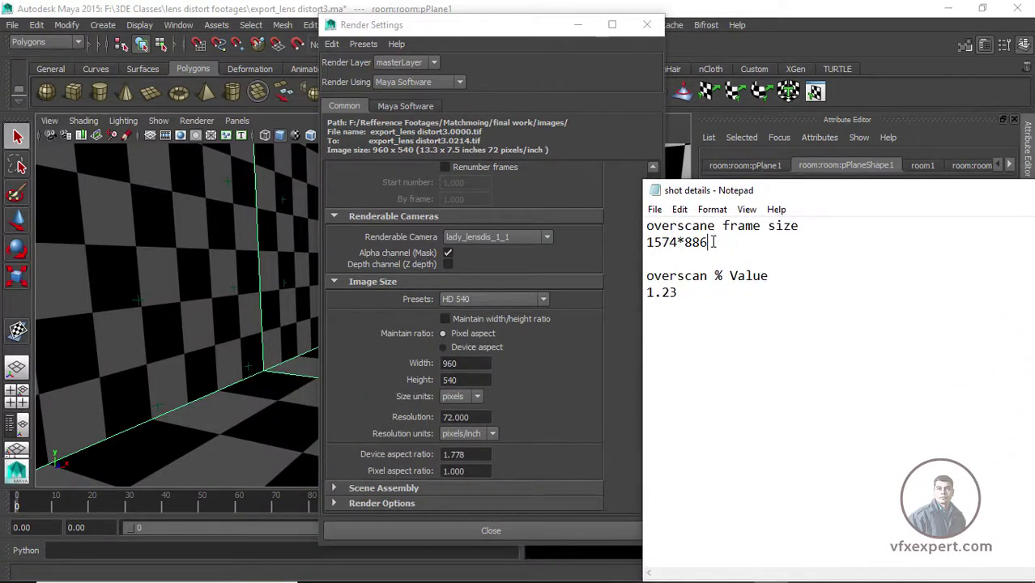
# - Set the render image size to 1574 by 886 pixels, close the render settings and save the scene
pyautogui.click(460, 399)
pyautogui.doubleClick(454, 363)
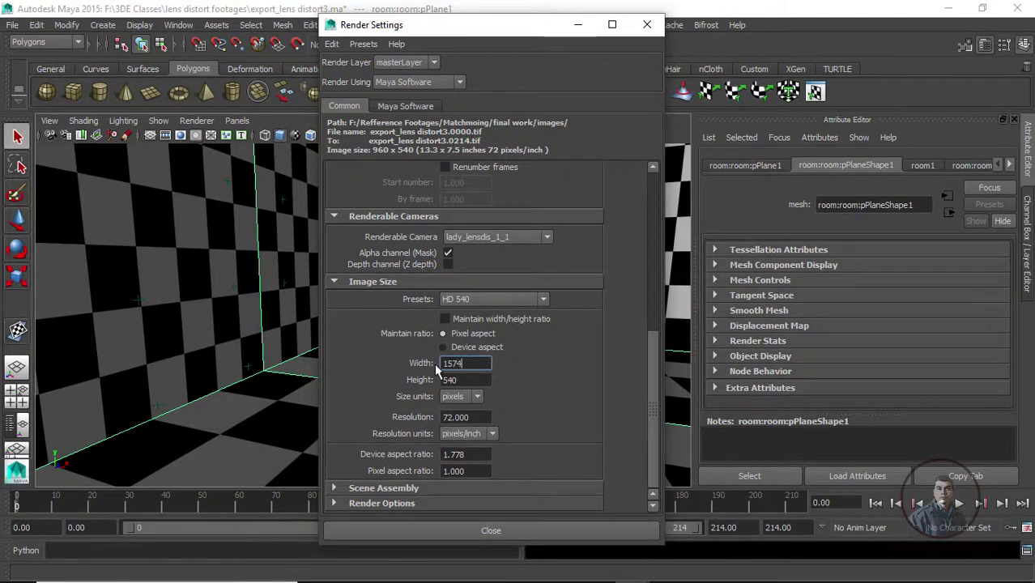
pyautogui.press('Tab')
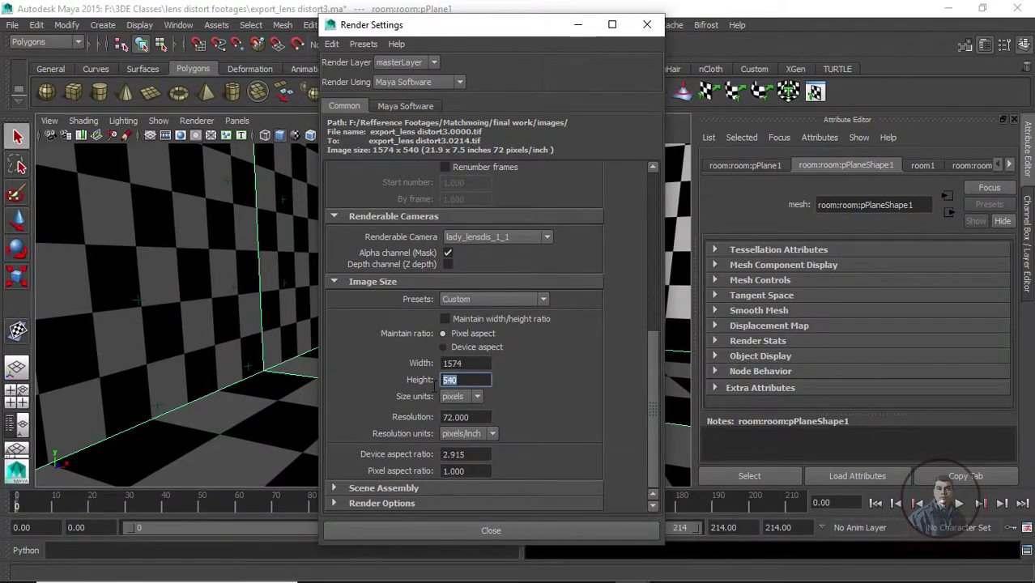
pyautogui.write('886')
pyautogui.click(473, 364)
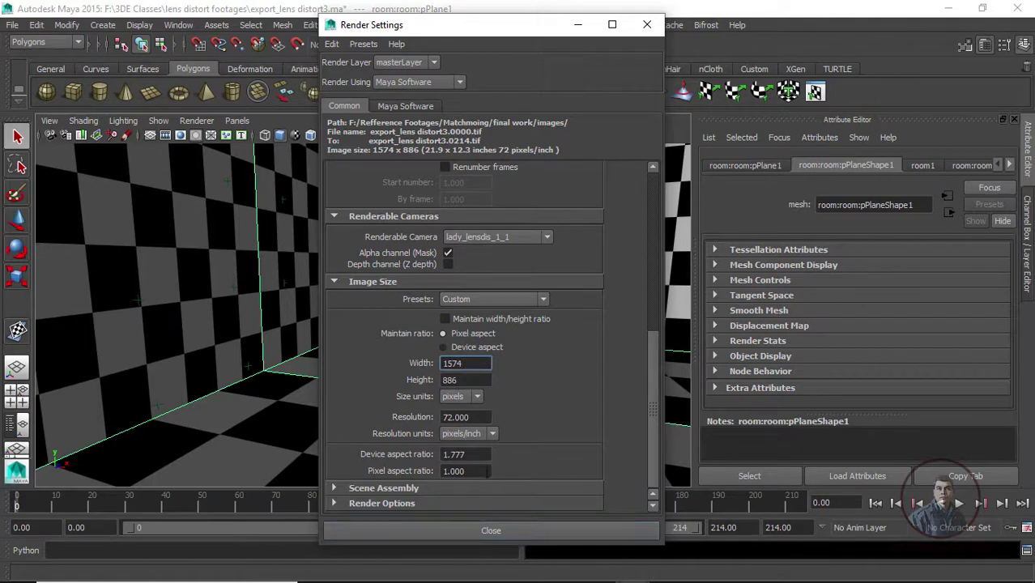
pyautogui.click(552, 532)
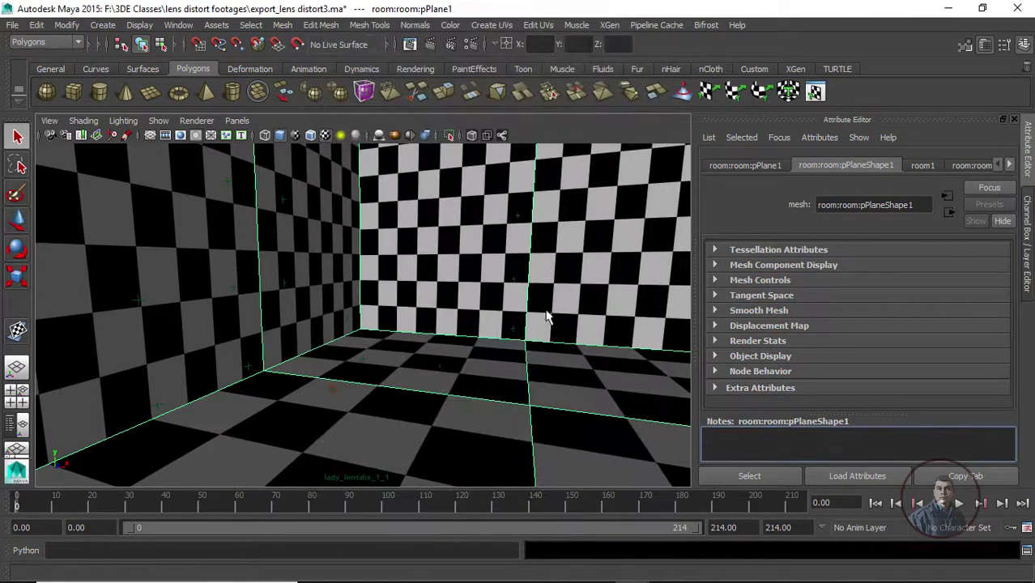
pyautogui.hotkey('ctrl', 's')
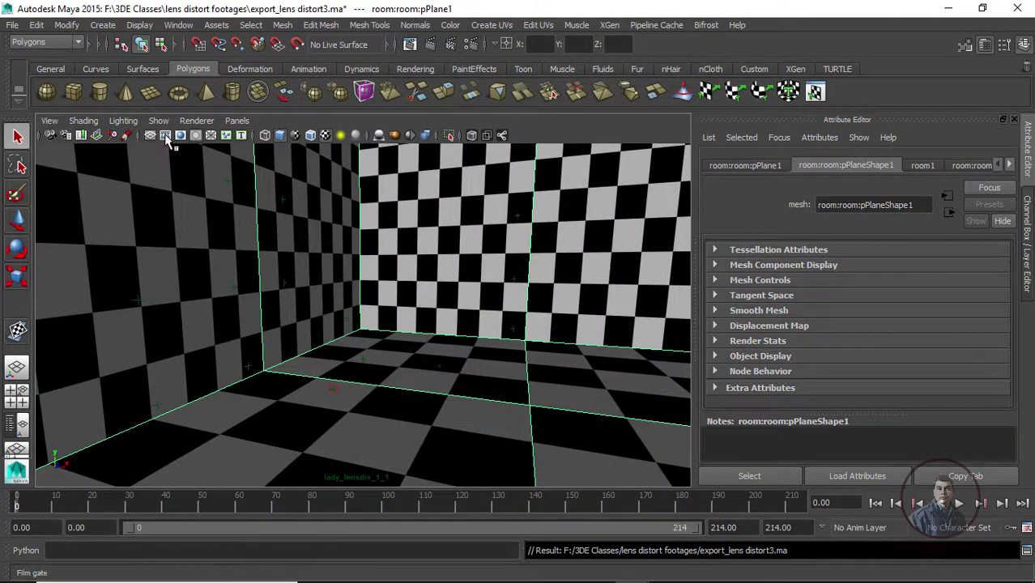
# - Show the film gate in the camera view, and play and scrub through the shot to check the room's framing
pyautogui.click(166, 136)
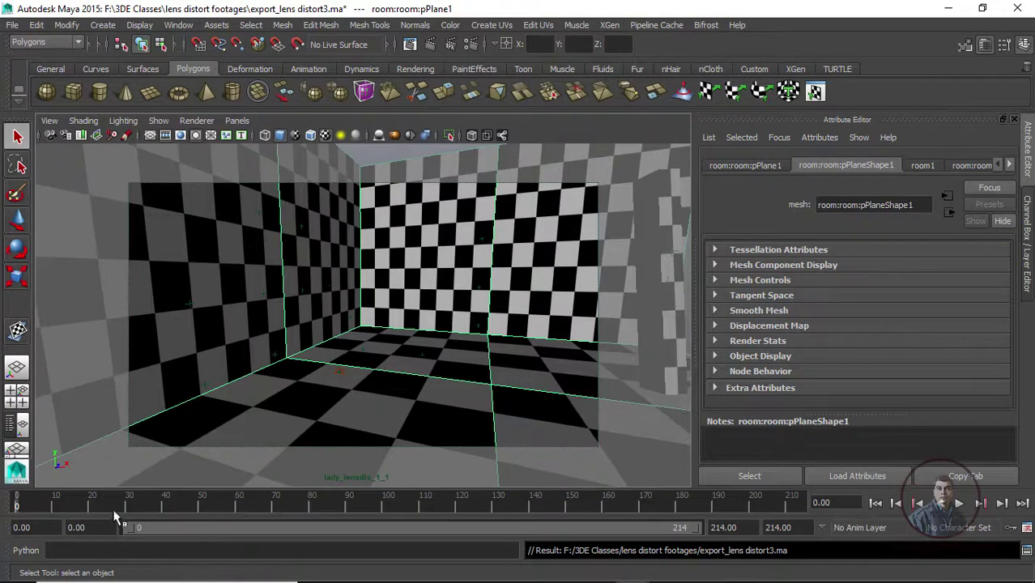
pyautogui.moveTo(129, 505); pyautogui.dragTo(744, 516)
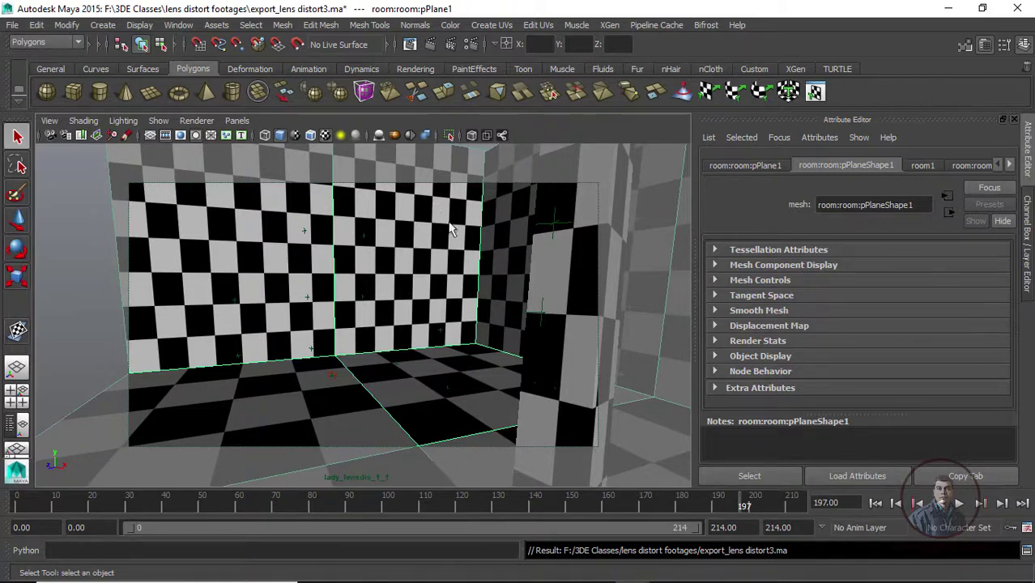
pyautogui.hotkey('alt', 'v')
pyautogui.click(491, 500)
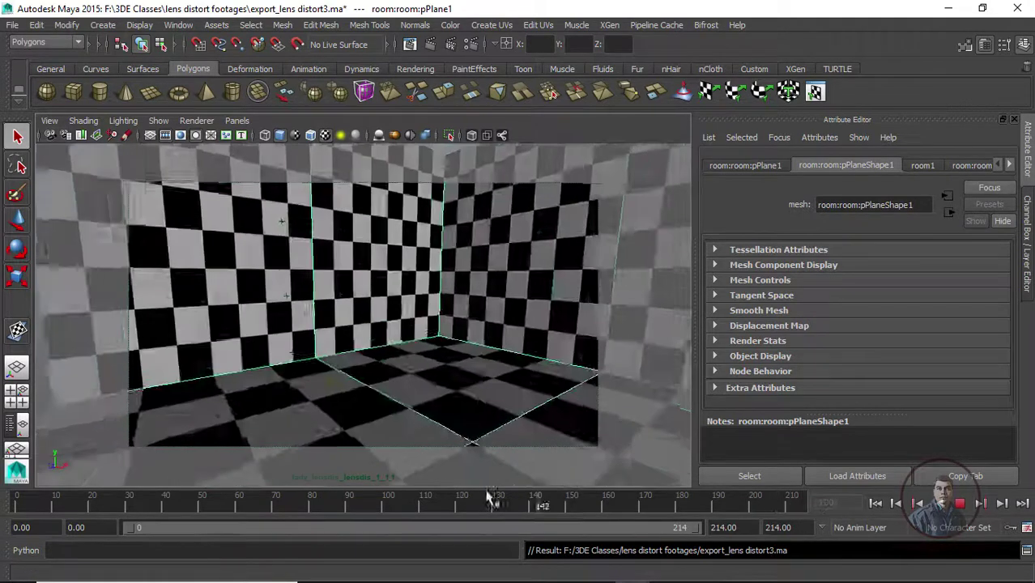
pyautogui.moveTo(491, 500); pyautogui.dragTo(394, 500)
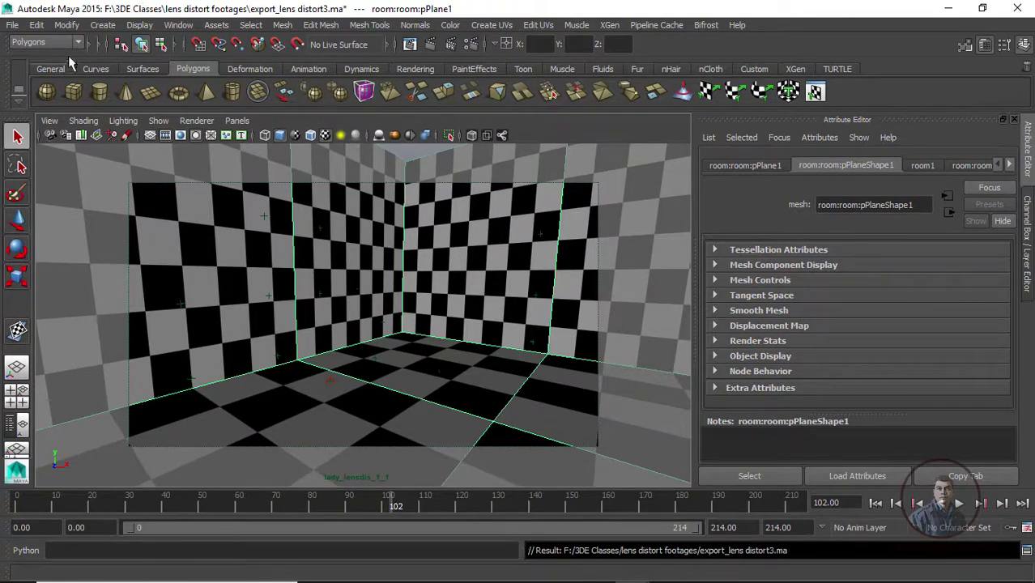
# - Switch to the Rendering menu set and start a batch render of the shot
pyautogui.click(43, 42)
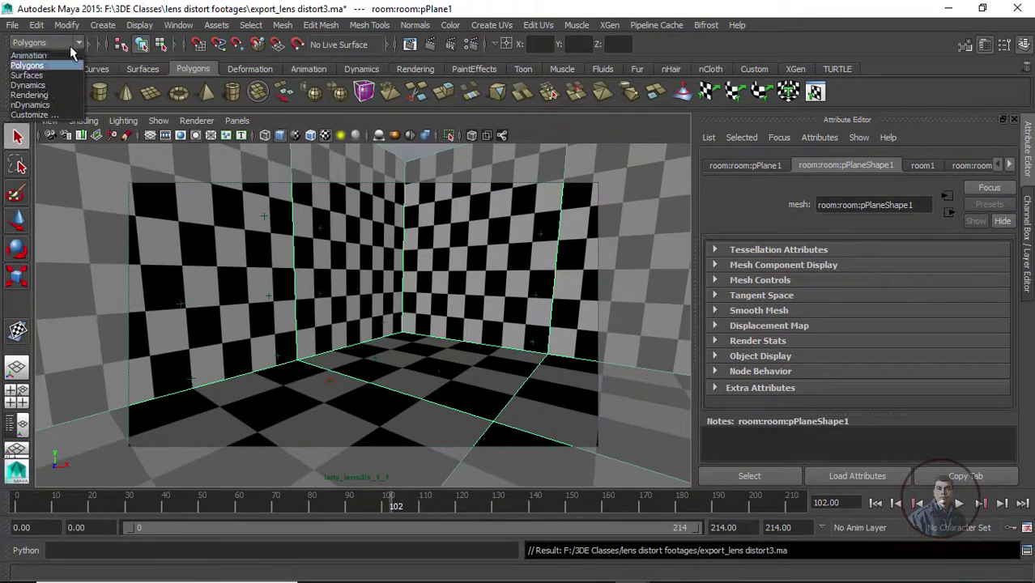
pyautogui.click(39, 96)
pyautogui.click(370, 26)
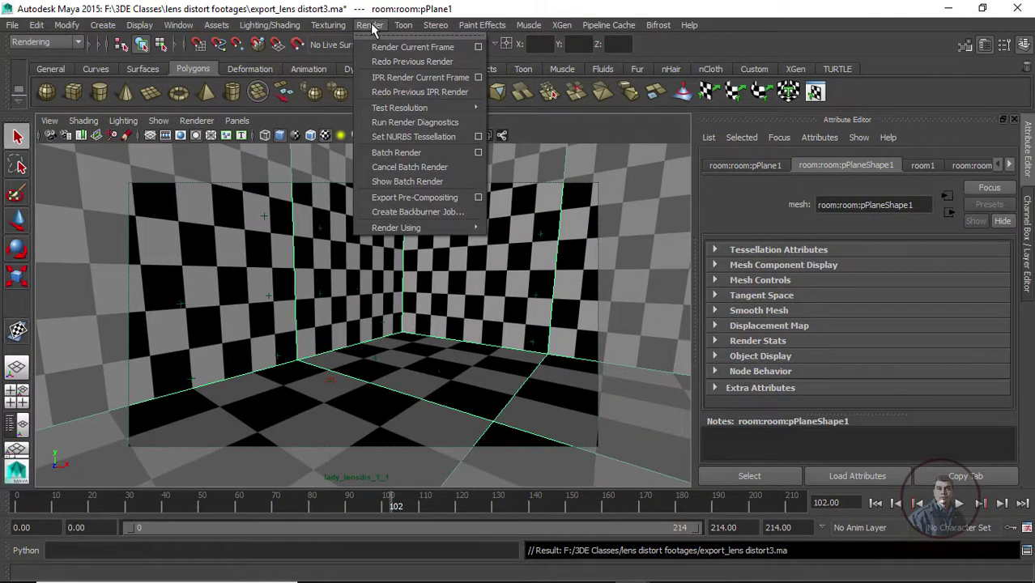
pyautogui.click(405, 153)
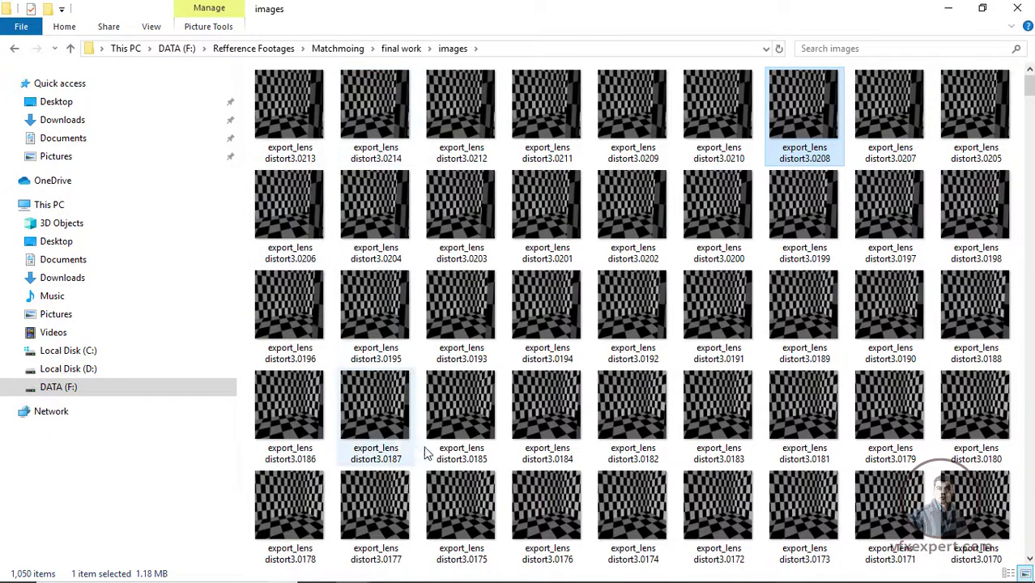
# - Browse the rendered export_lens distort3 frames in the project's images folder in File Explorer
pyautogui.click(296, 90)
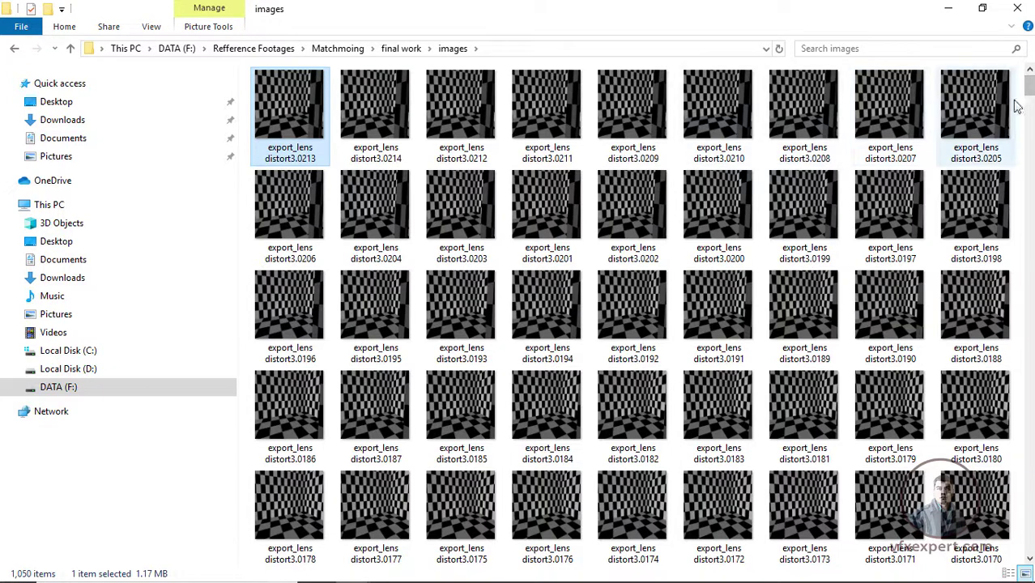
pyautogui.moveTo(1029, 90); pyautogui.dragTo(1029, 98)
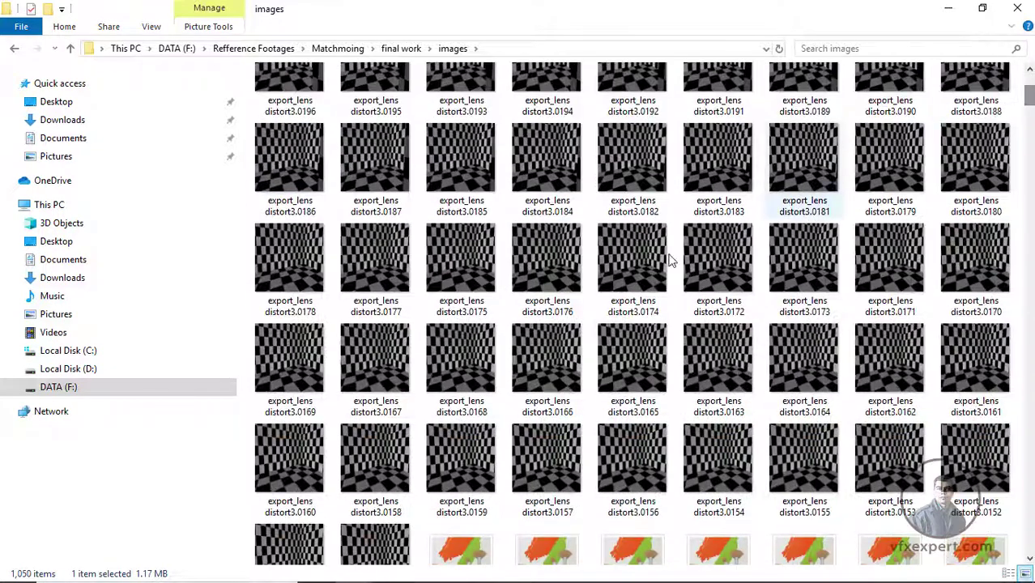